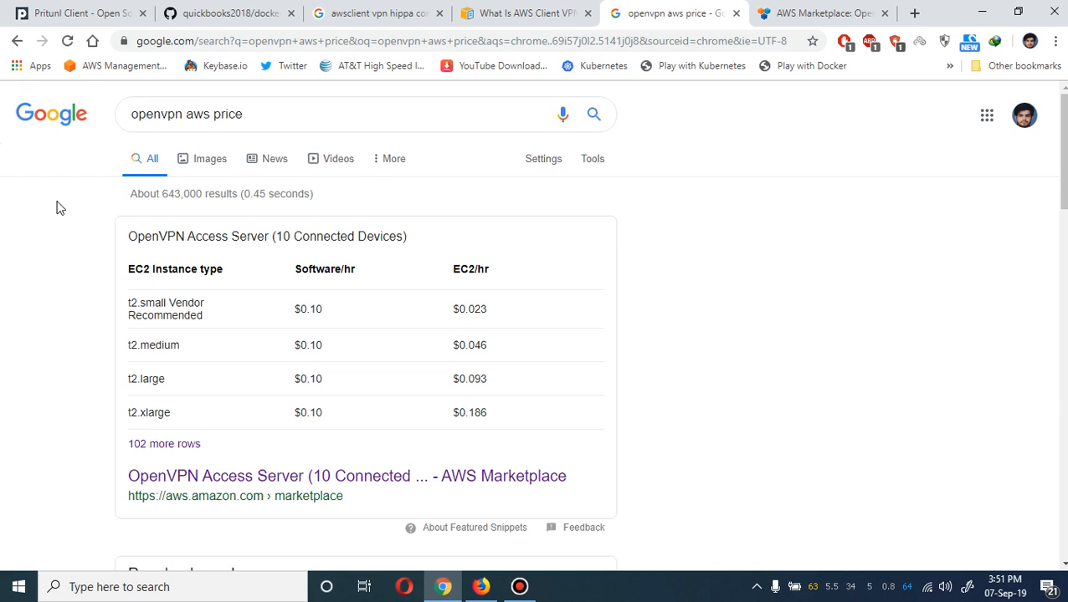
Go to the Pritunl Client site and scroll to its Install section with the Arch Linux commands
left_click(33, 10)
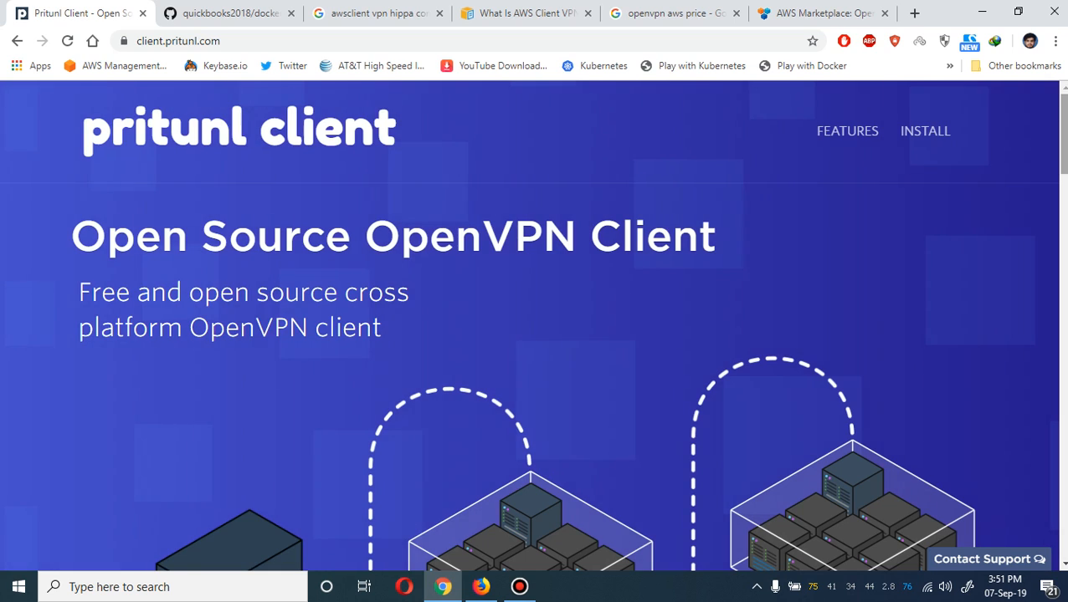
scroll(534, 327, "down", 2)
scroll(534, 356, "down", 7)
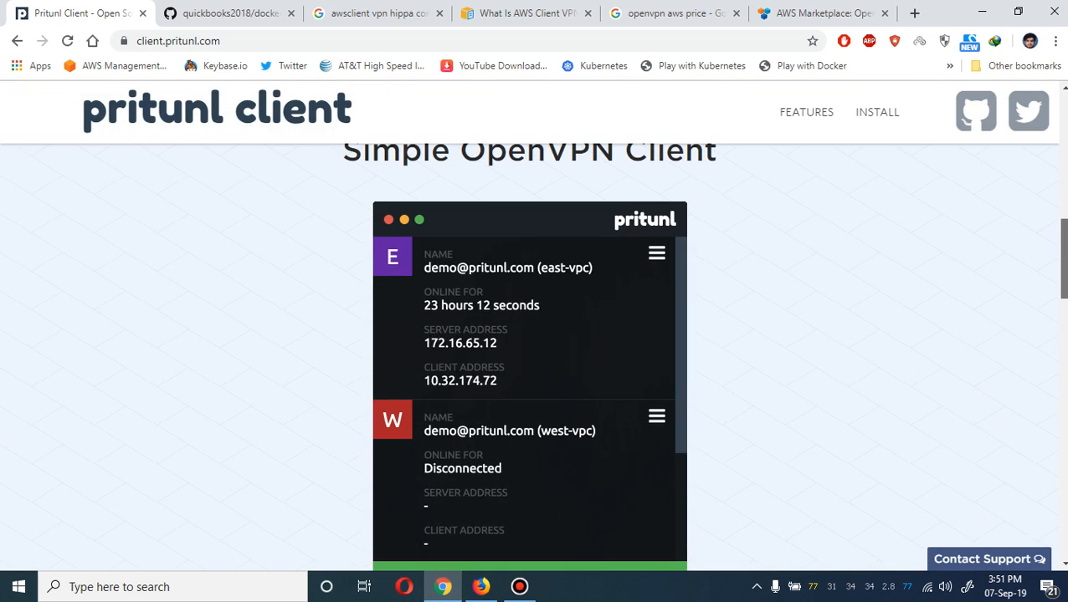
scroll(534, 355, "down", 10)
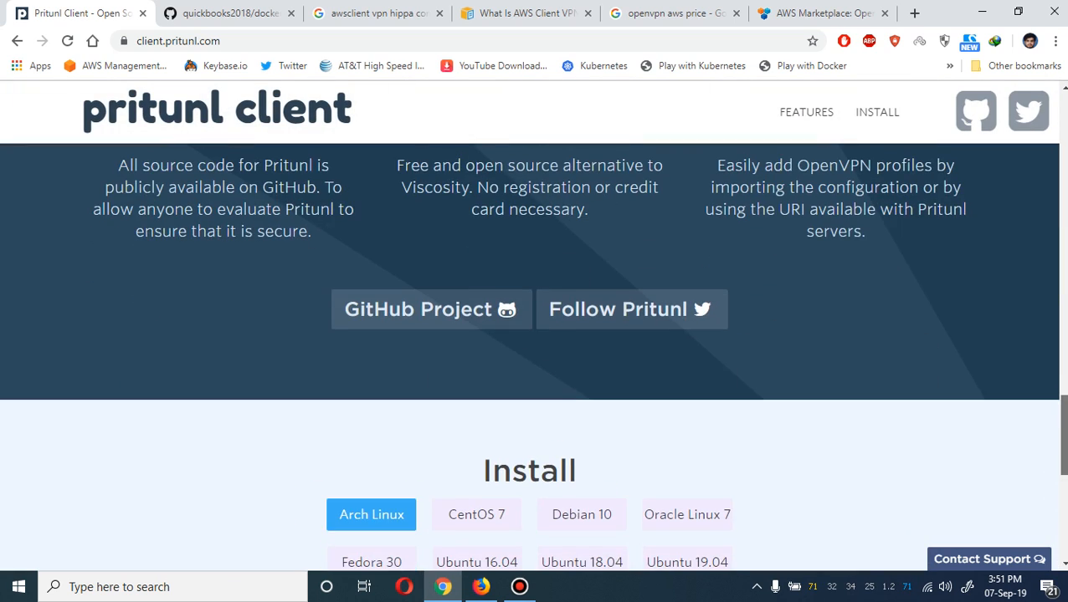
scroll(534, 355, "down", 4)
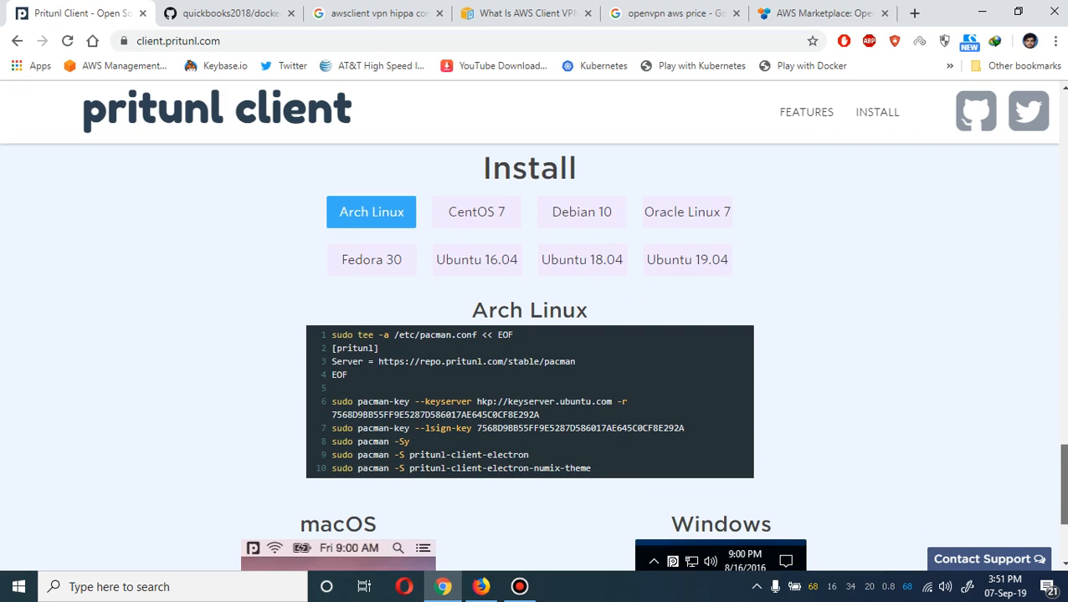
scroll(534, 356, "down", 3)
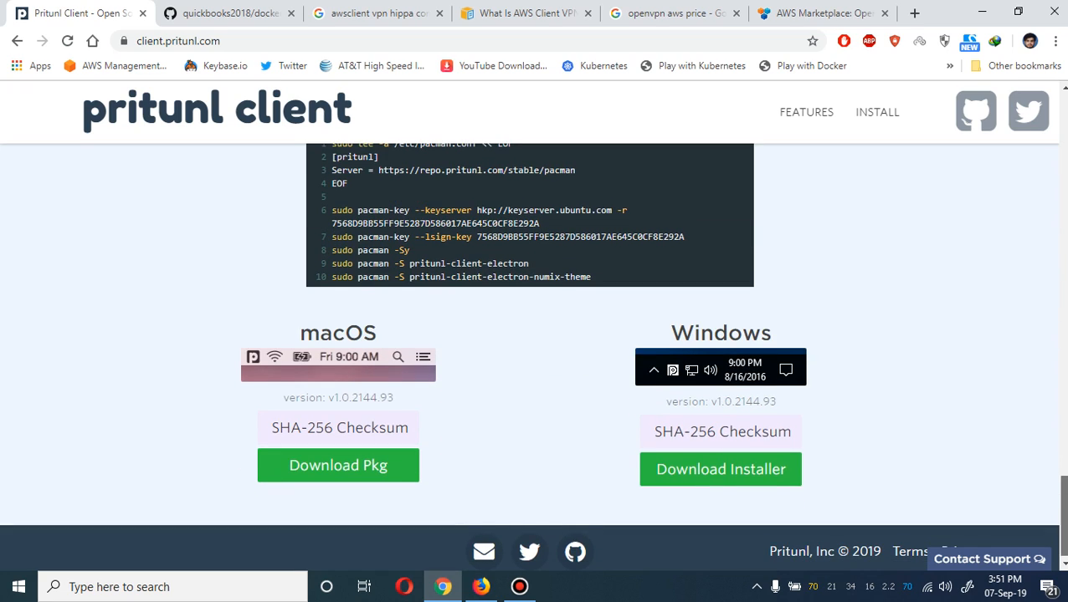
scroll(534, 356, "down", 1)
left_click_drag(1065, 529, 1066, 432)
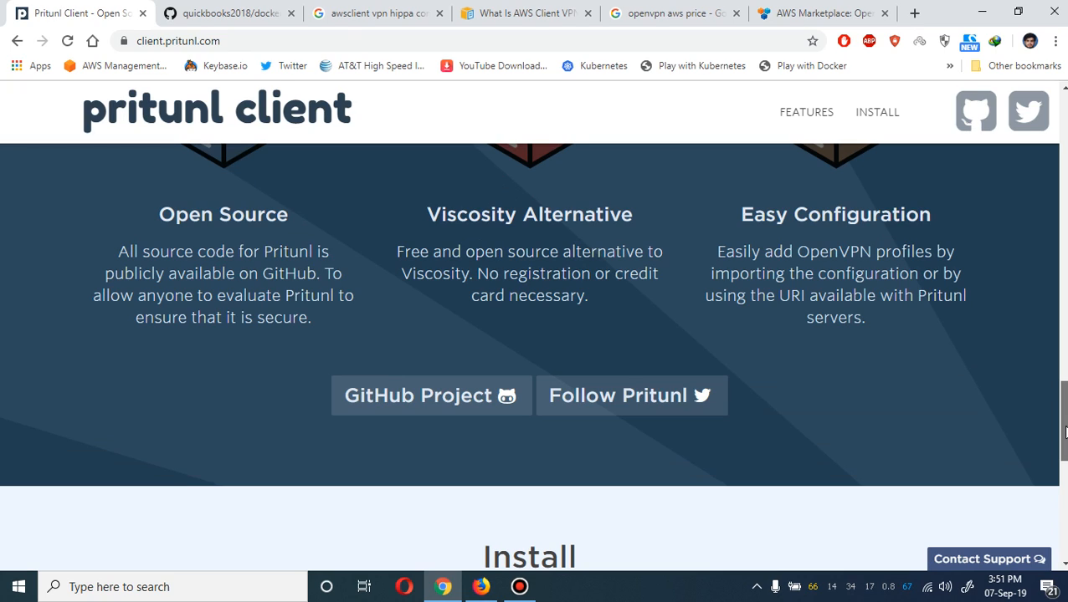
scroll(1066, 432, "down", 3)
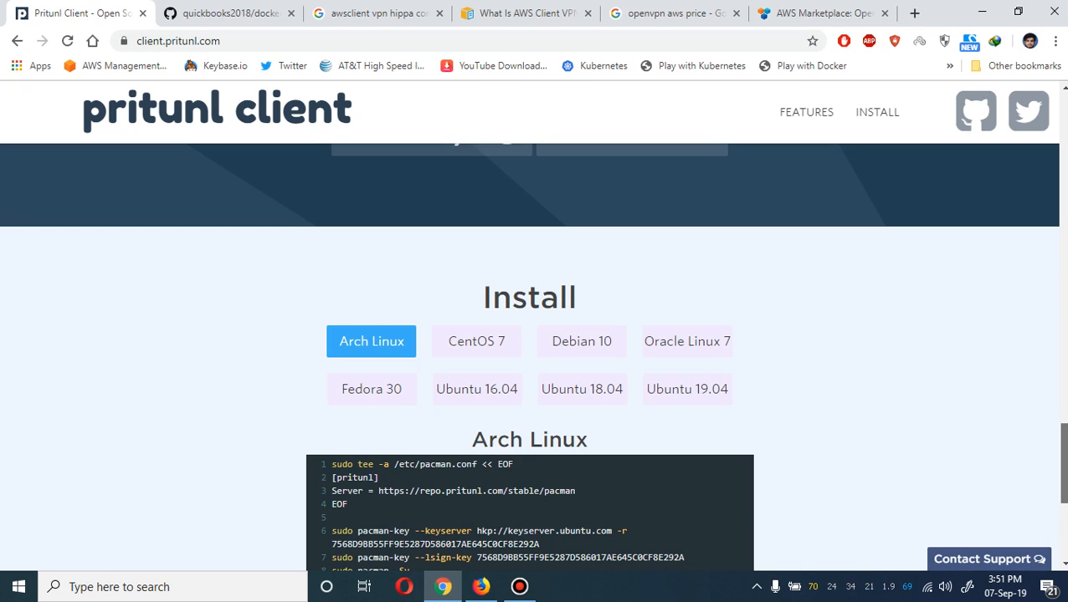
scroll(530, 335, "down", 3)
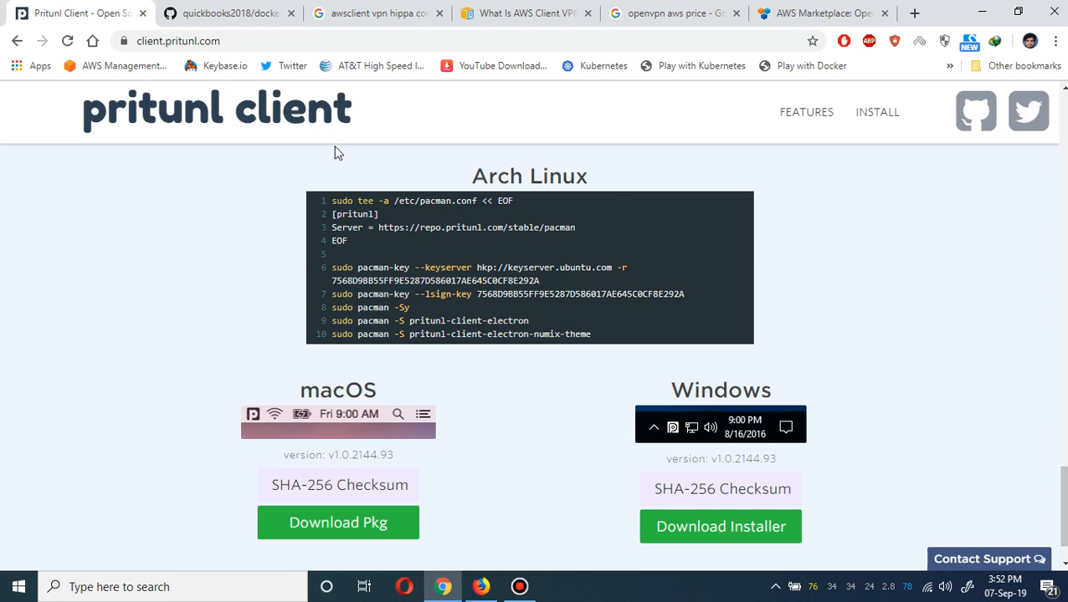
Highlight the AWS Client VPN docs note that Client VPN is not HIPAA compliant, then return to 'openvpn aws price' results
left_click(364, 19)
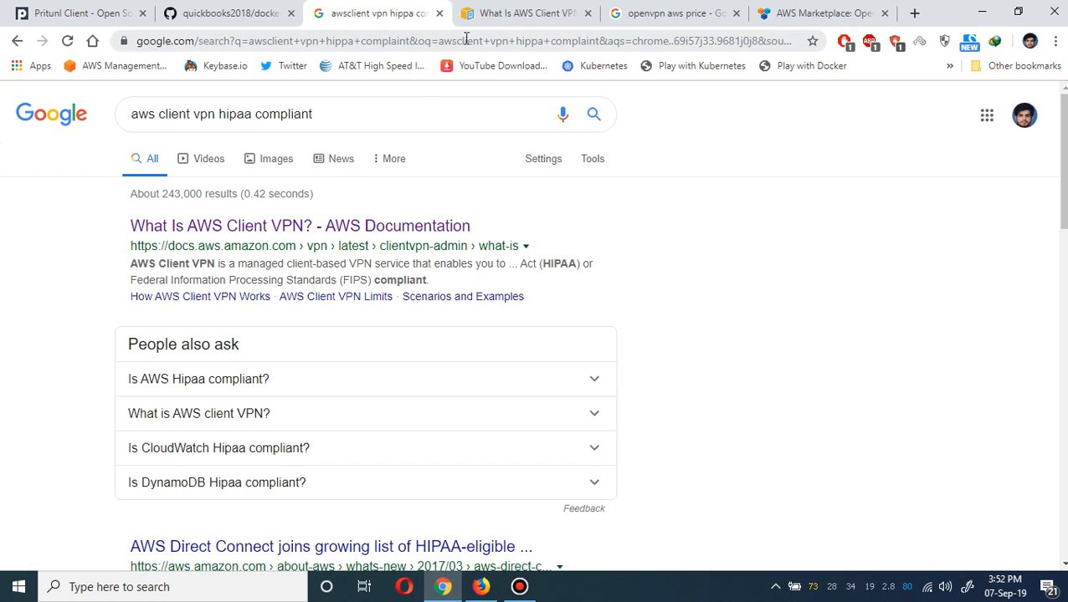
left_click(501, 17)
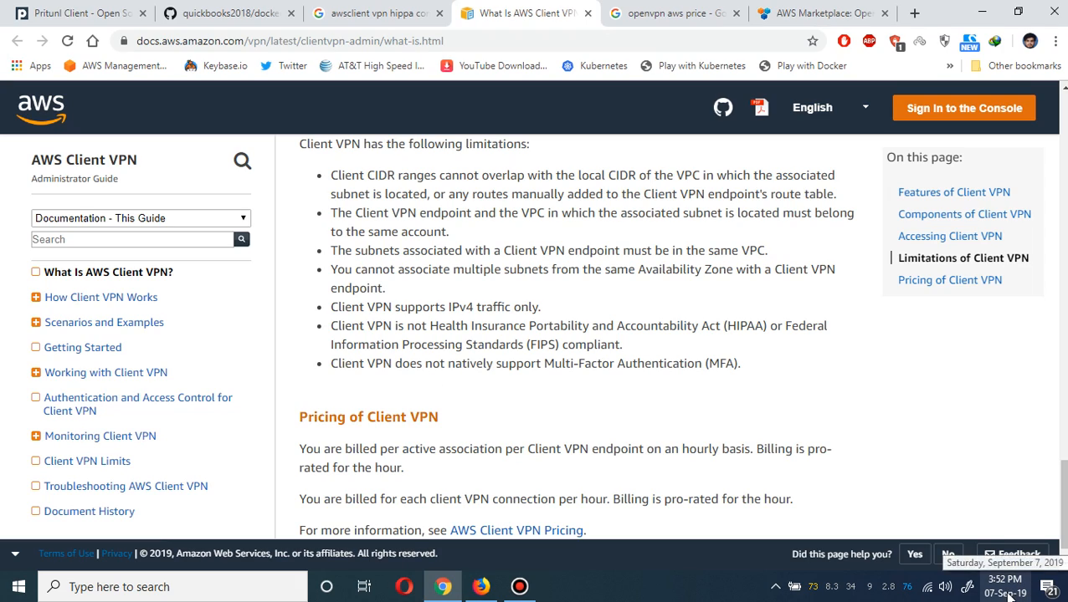
mouse_move(335, 321)
left_mouse_down()
mouse_move(399, 345)
mouse_move(458, 344)
mouse_move(502, 328)
mouse_move(540, 358)
mouse_move(569, 355)
mouse_move(574, 365)
mouse_move(578, 343)
mouse_move(591, 345)
mouse_move(566, 344)
left_mouse_up()
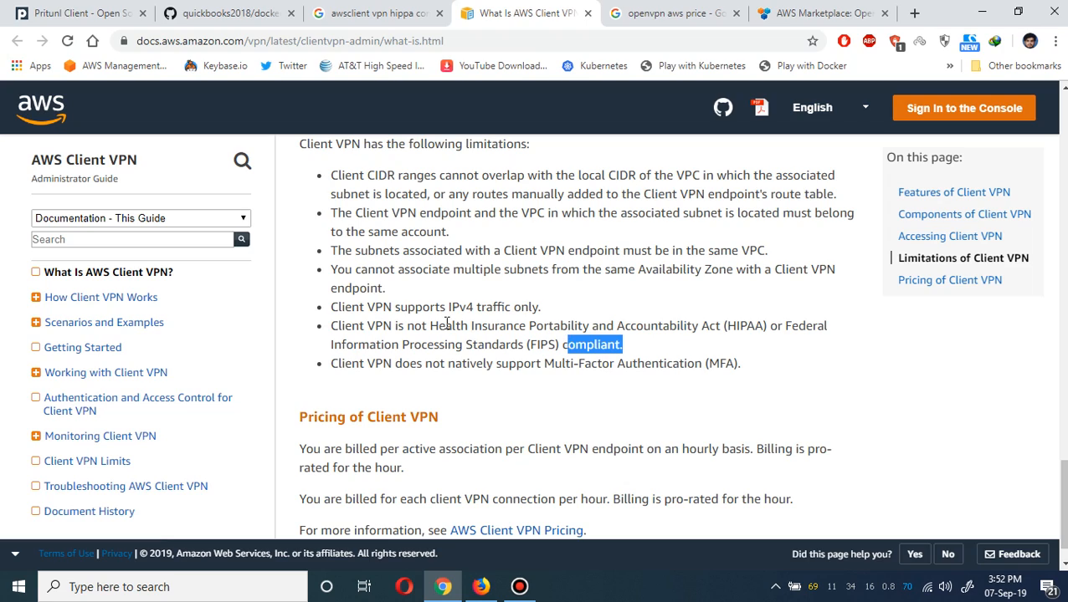
left_click_drag(428, 325, 329, 326)
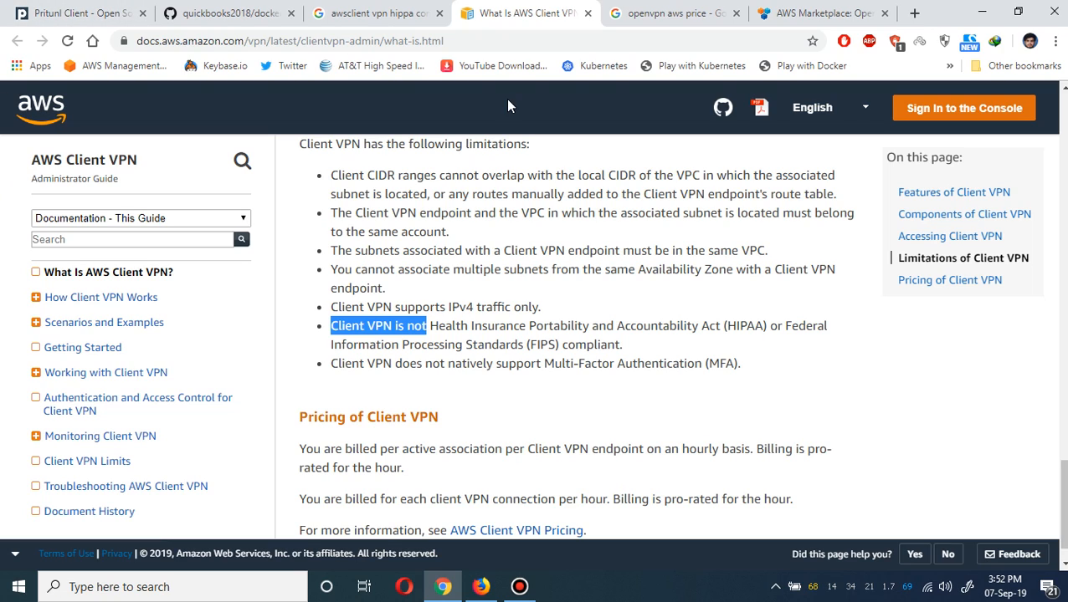
left_click(670, 13)
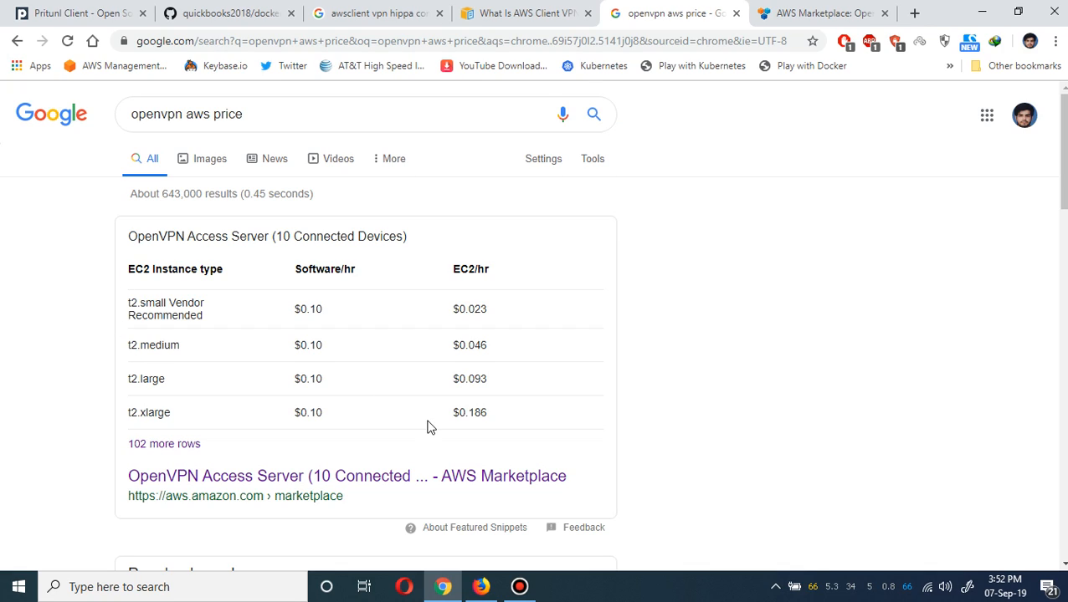
Review the OpenVPN Access Server Marketplace listing at $0.123/hr, then go back to the Pritunl Client page
left_click(828, 12)
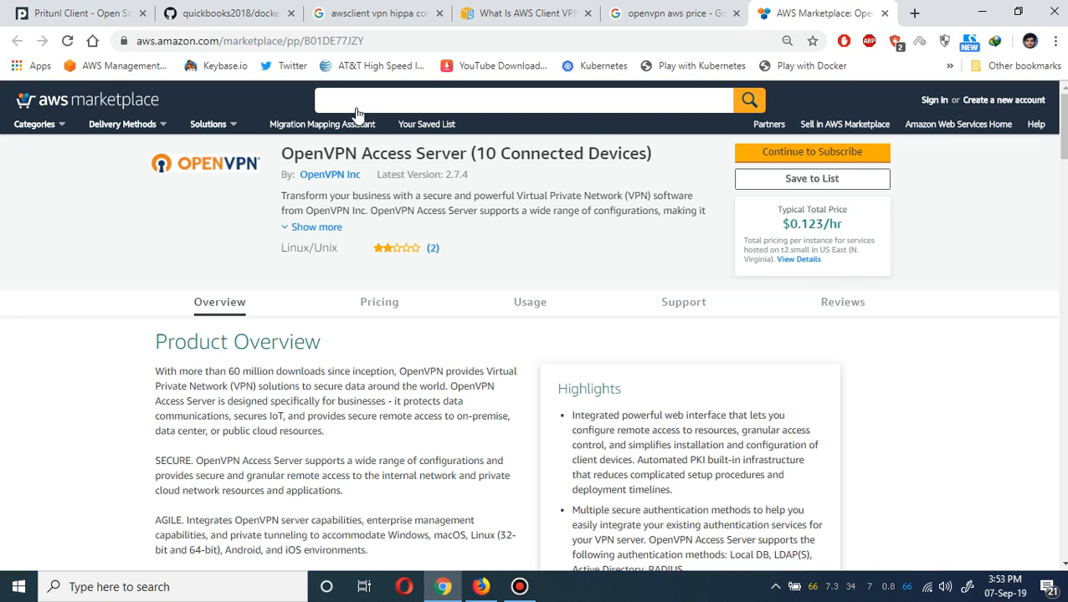
left_click(34, 14)
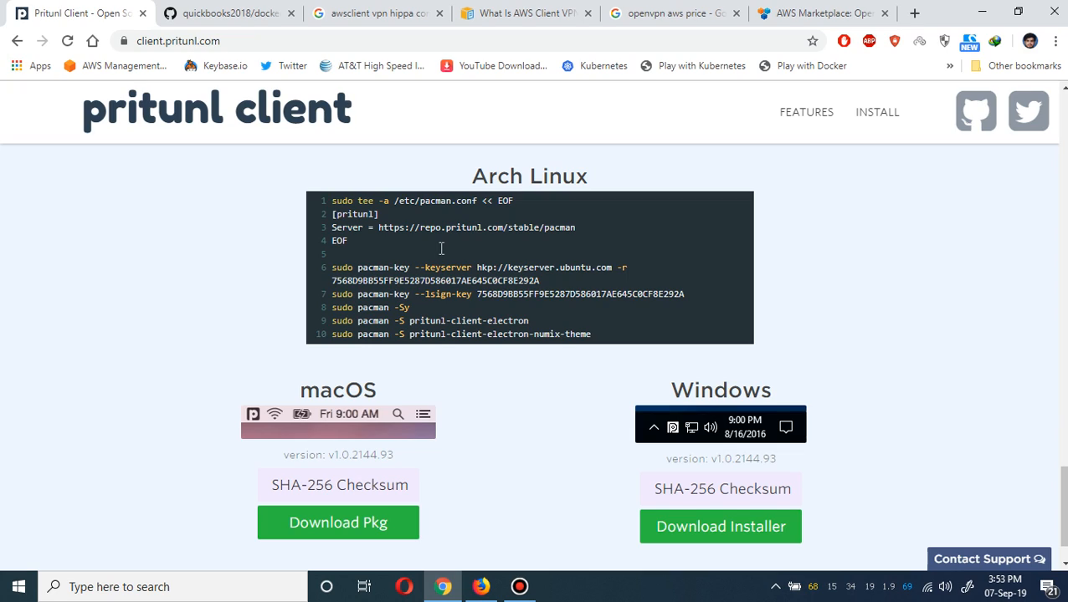
Scroll back up the Pritunl Client page and minimize both browsers to view the EC2 console and desktop
left_click_drag(1063, 505, 1062, 390)
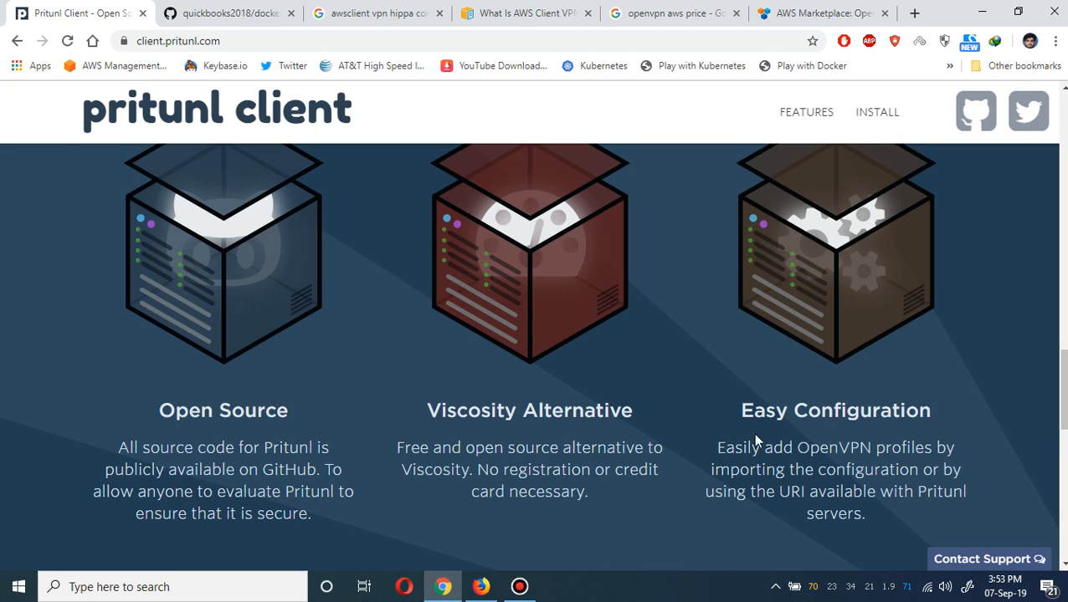
left_click_drag(1064, 425, 947, 404)
left_click(986, 10)
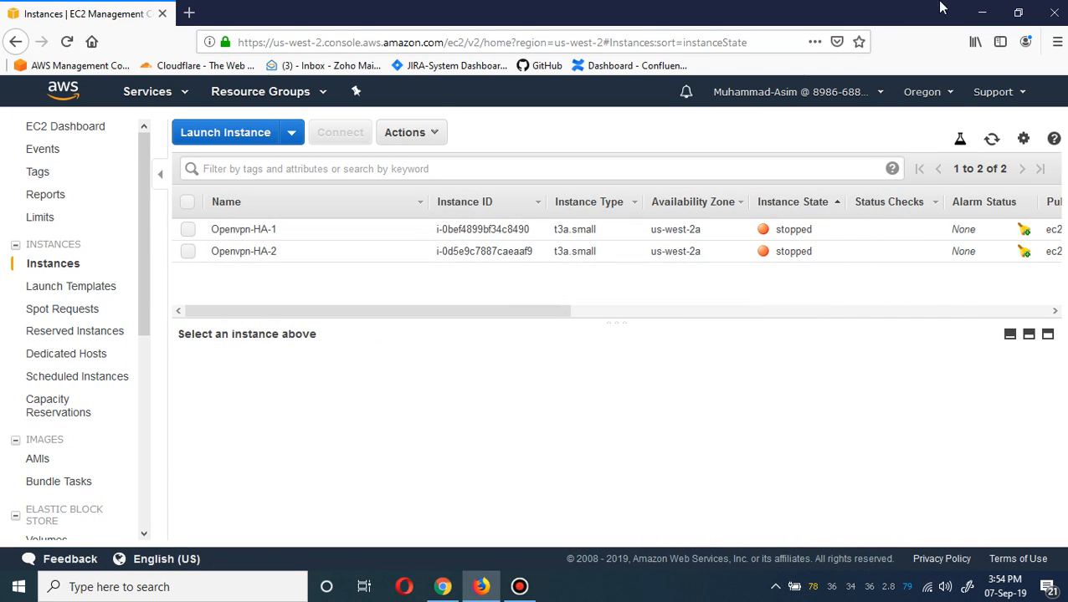
left_click(984, 10)
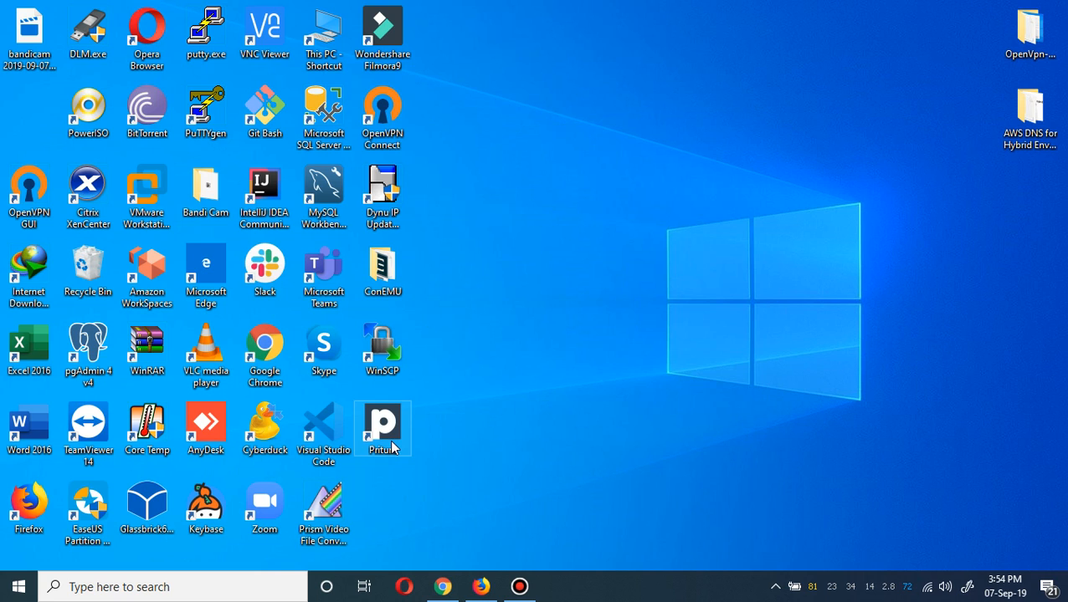
Restore the Pritunl Client page at its Install section, then switch to the quickbooks2018/docker GitHub repository
left_click(443, 587)
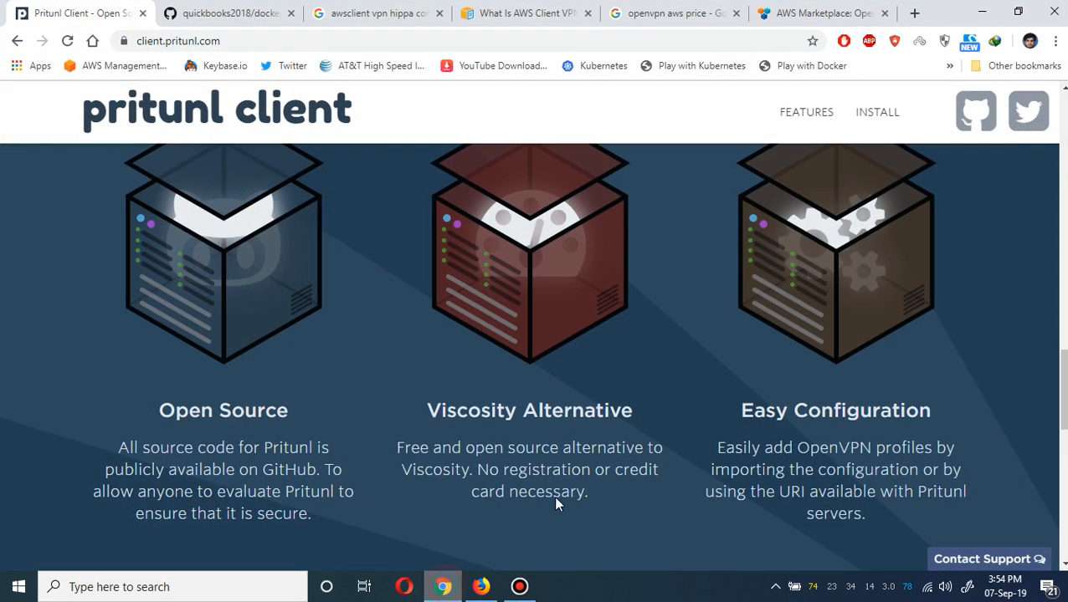
left_click(1062, 456)
left_click_drag(1063, 462, 1063, 518)
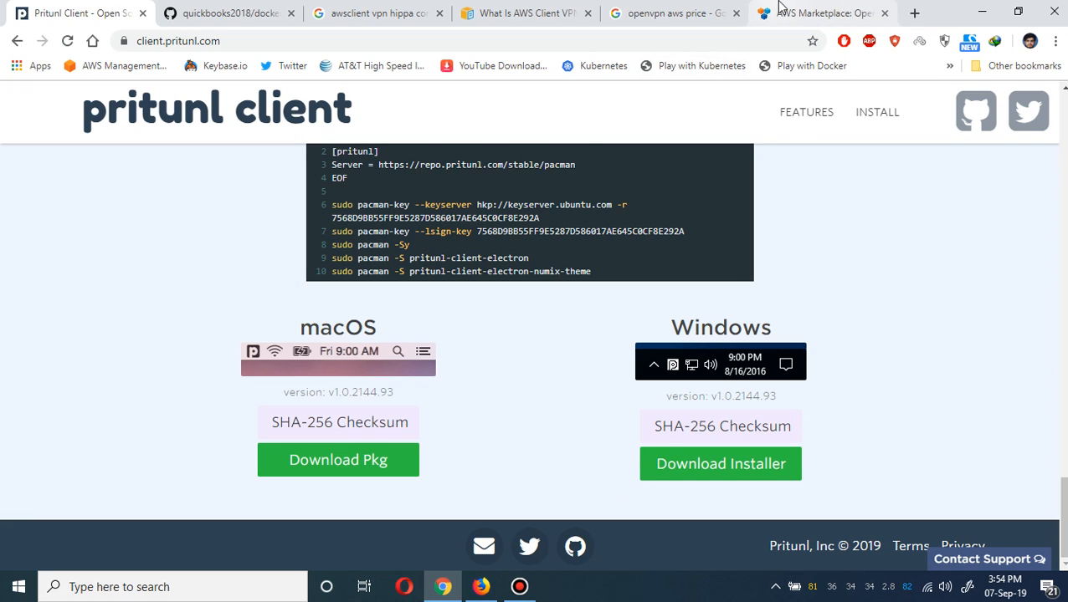
left_click(201, 10)
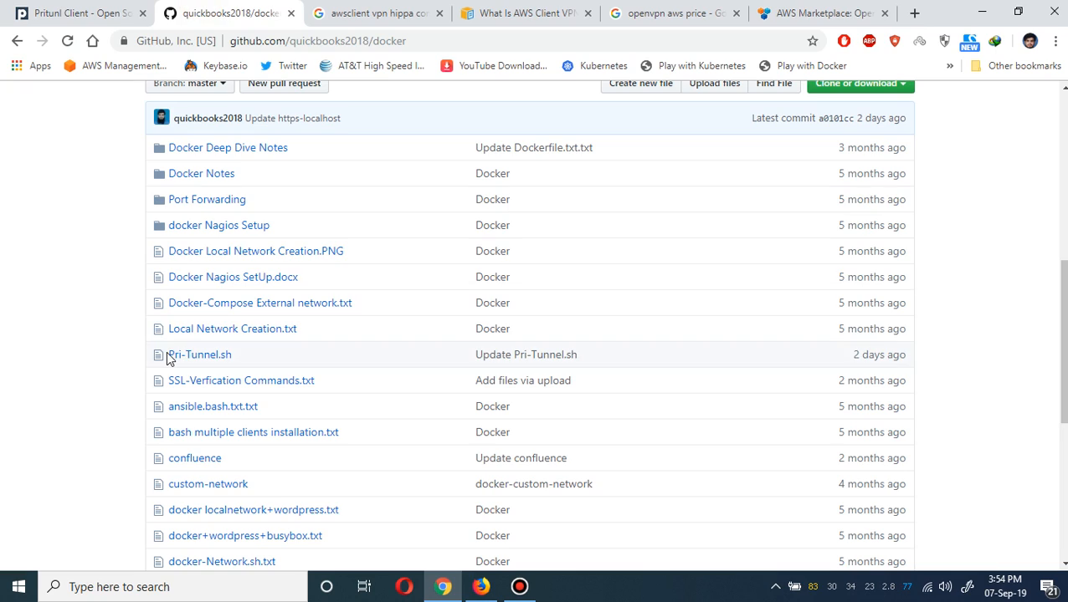
Open Pri-Tunnel.sh and pritunl.sh from the docker repository in new tabs and view them
middle_click(211, 363)
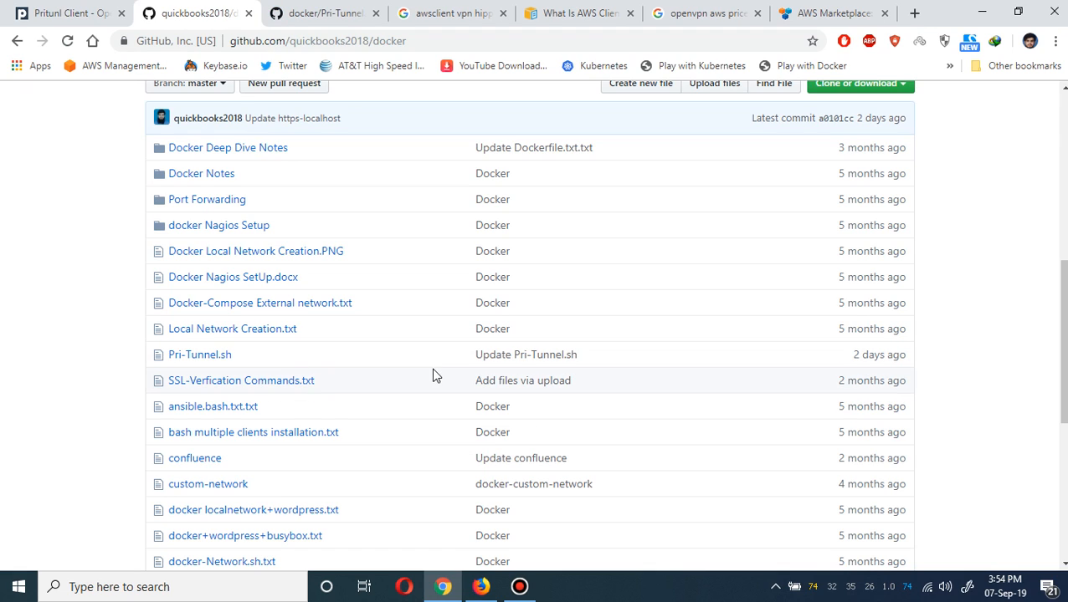
scroll(1062, 334, "down", 3)
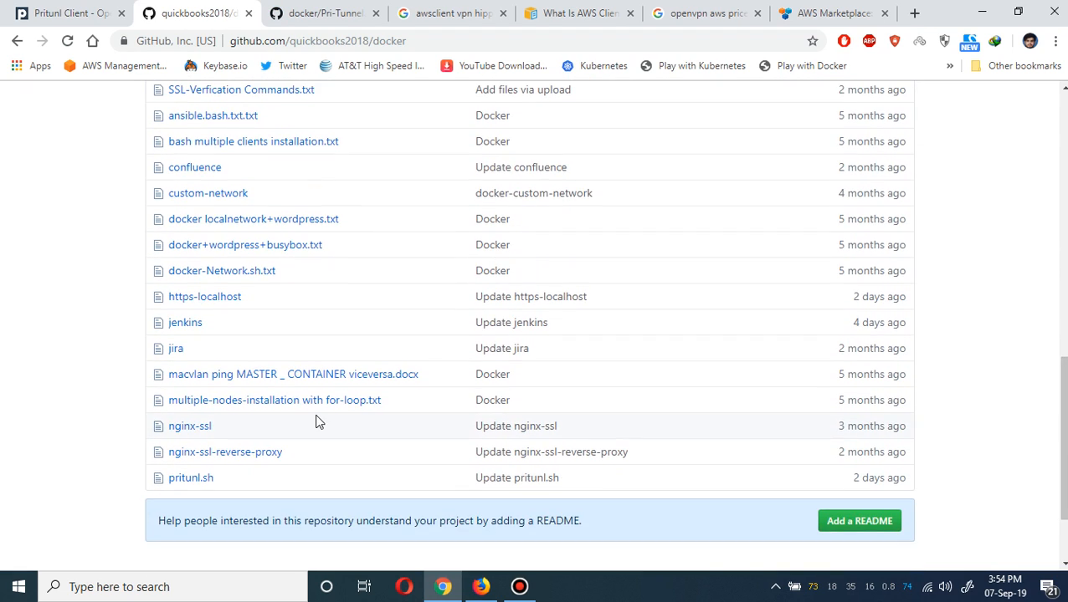
middle_click(197, 480)
left_click(301, 13)
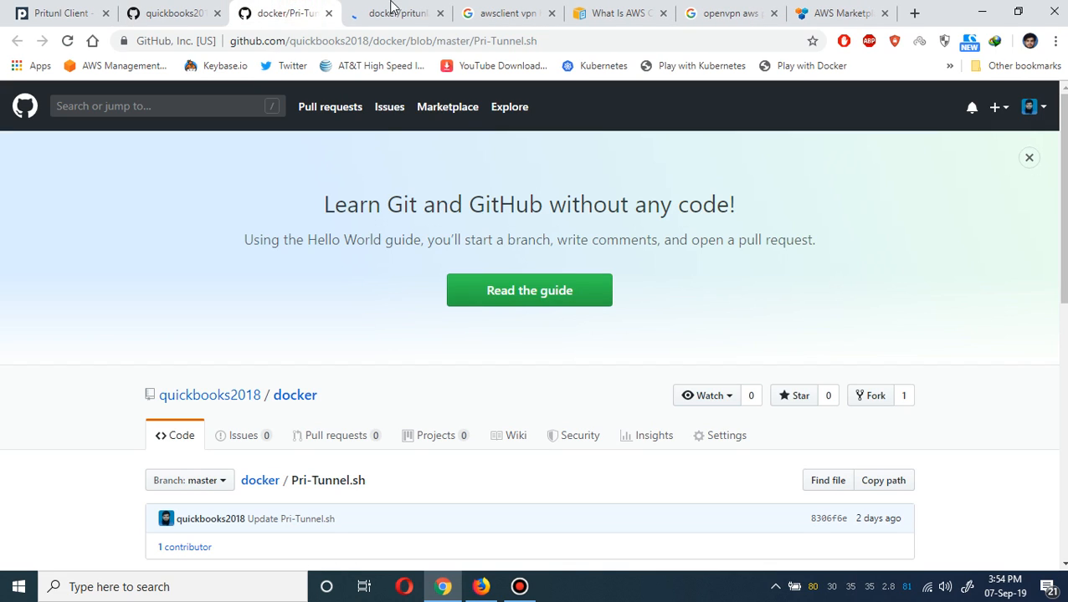
left_click(406, 13)
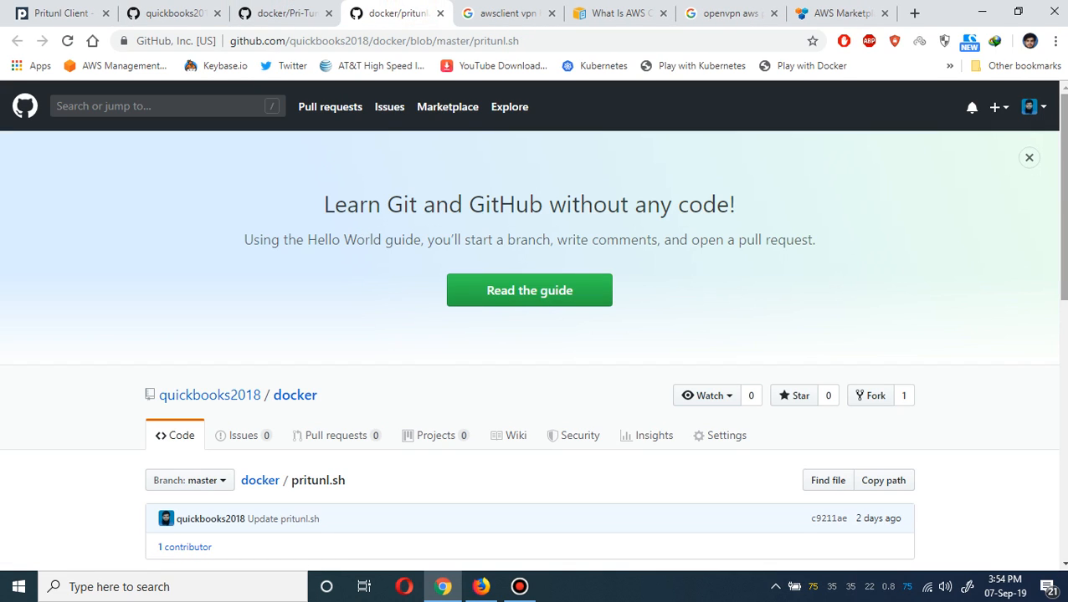
Read through the 29-line pritunl.sh Docker install script, then switch to the EC2 instances console
scroll(1061, 251, "down", 4)
scroll(270, 208, "down", 2)
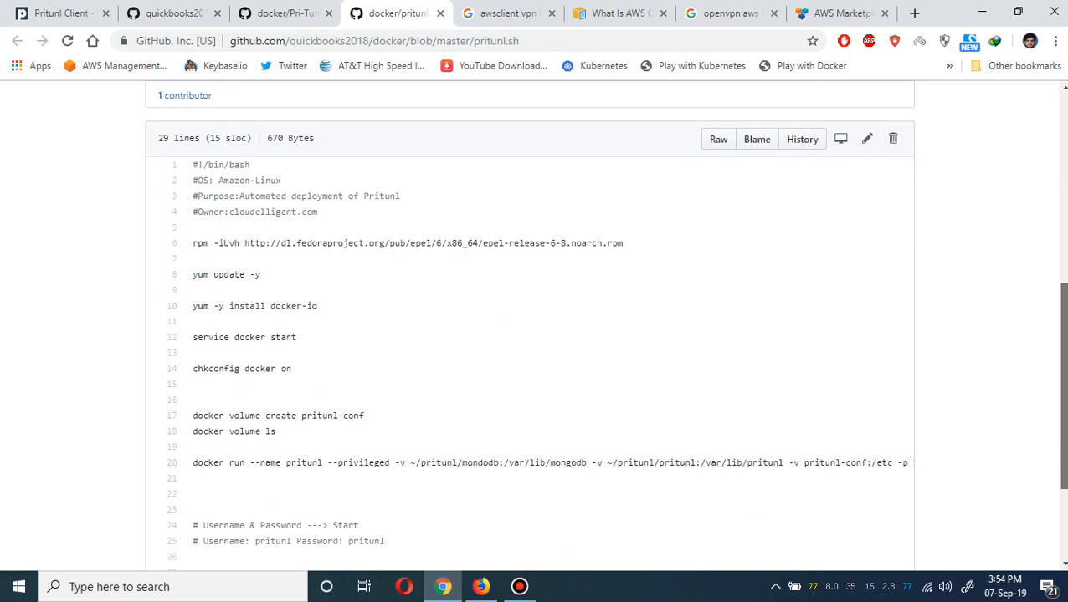
scroll(271, 208, "down", 1)
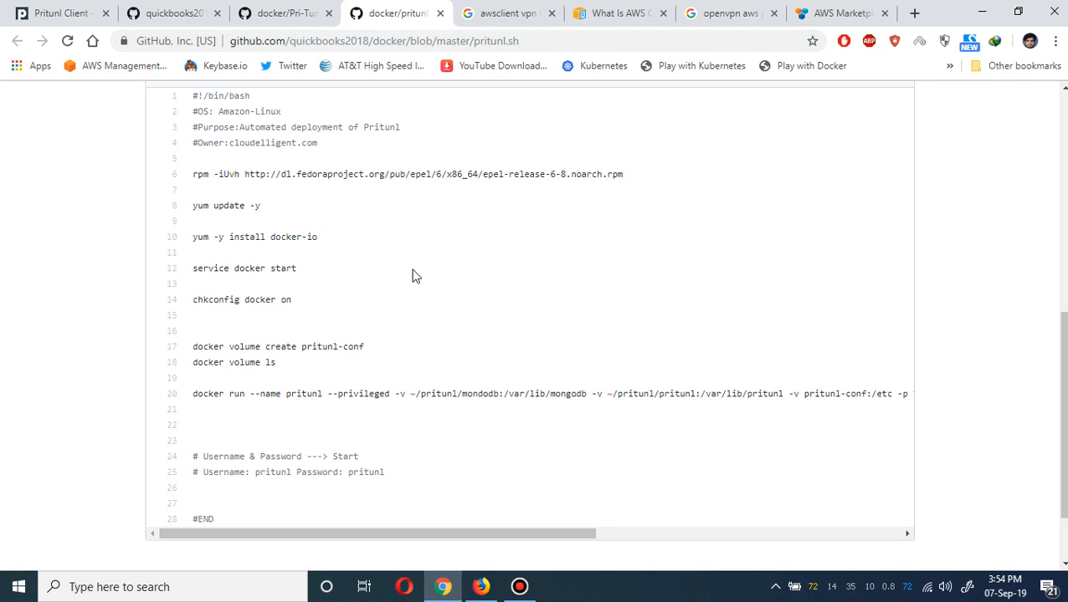
left_click(481, 586)
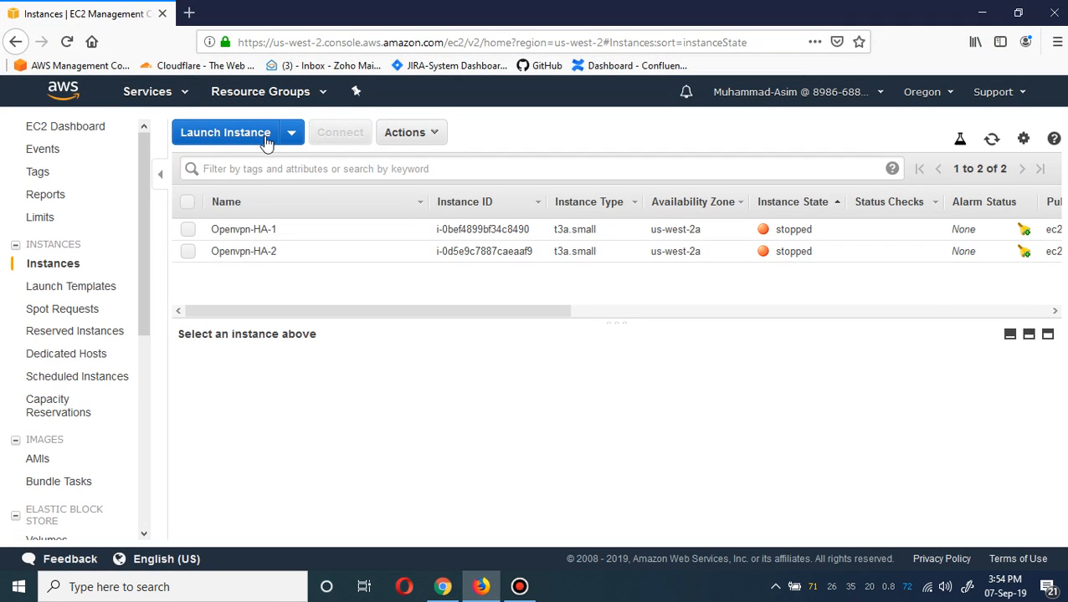
Launch a new EC2 instance with the Amazon Linux 2 AMI and proceed to Configure Instance Details
left_click(273, 136)
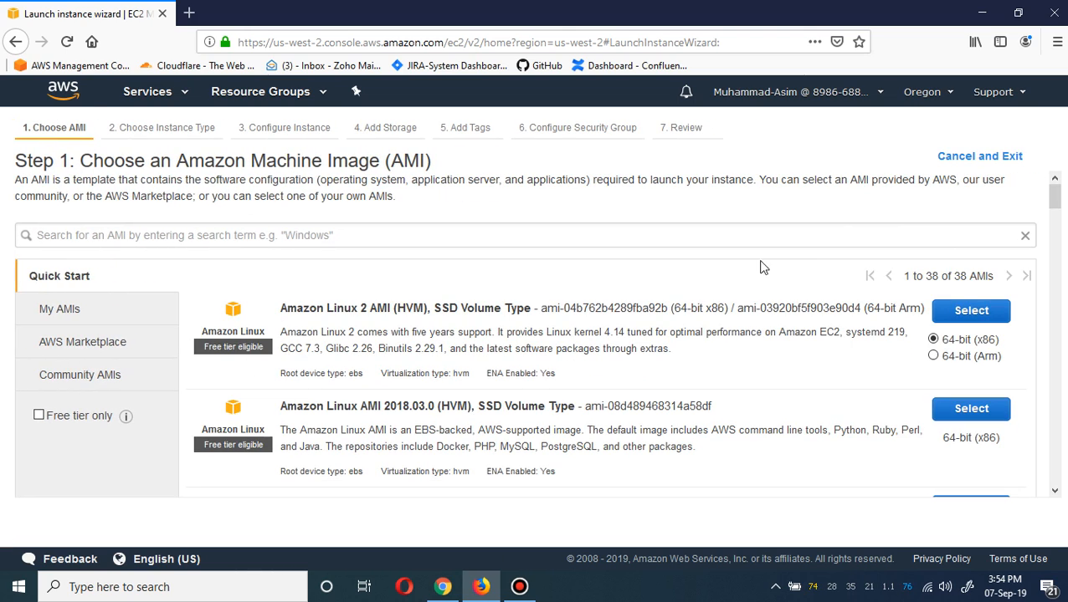
left_click(972, 311)
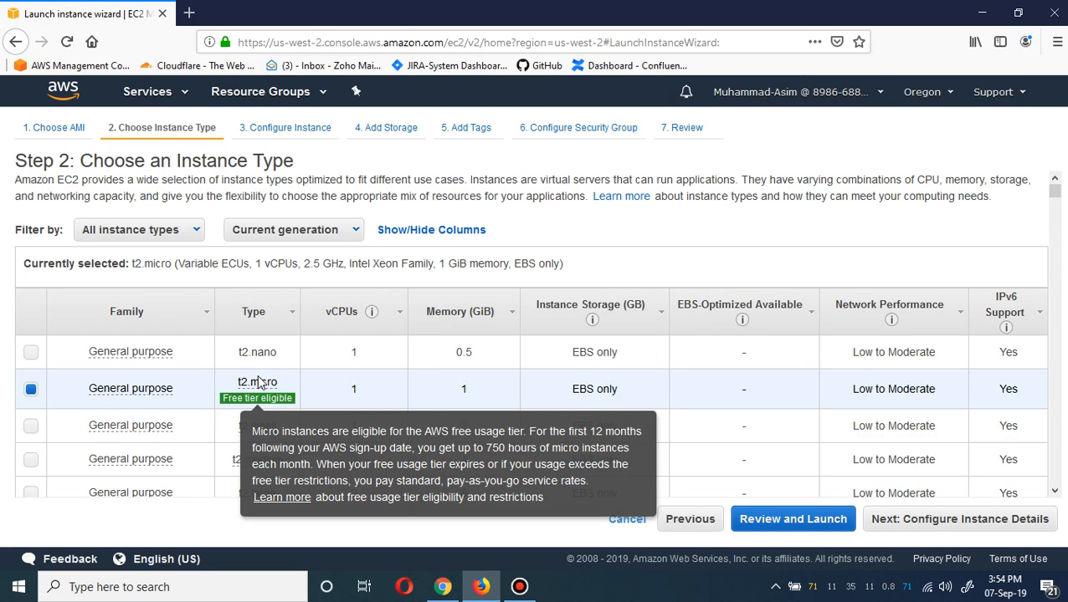
left_click(917, 524)
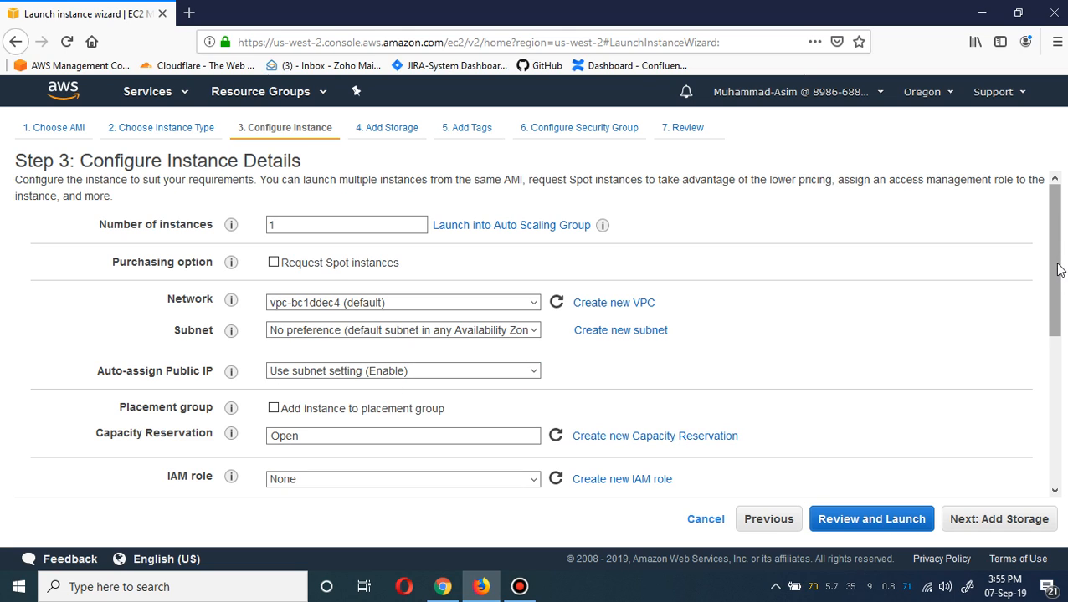
Expand Advanced Details and place the cursor in the empty User data box
left_click(1053, 316)
left_click_drag(1052, 316, 1060, 487)
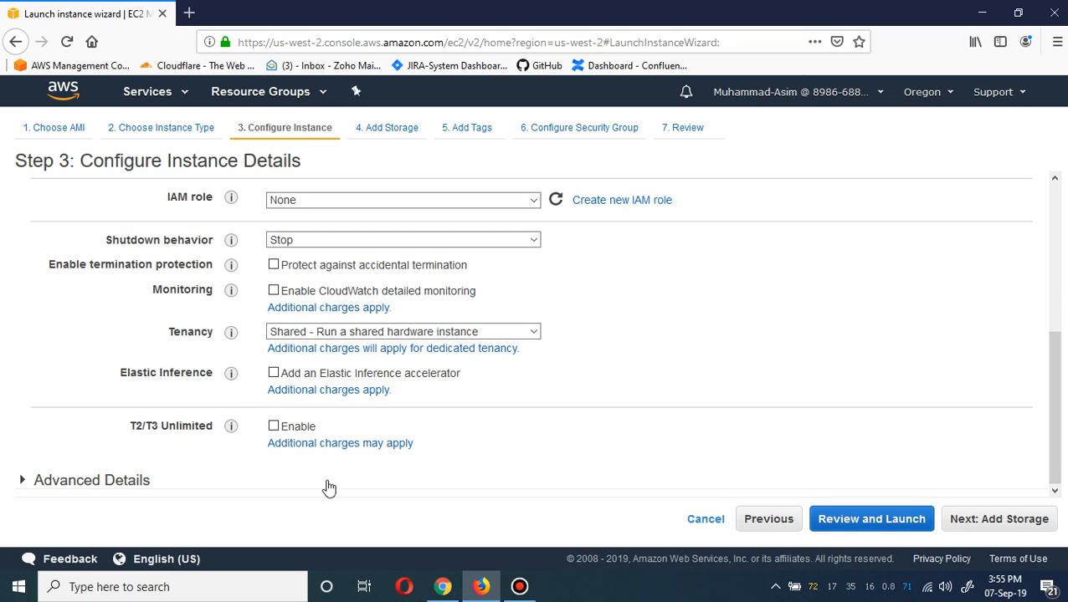
left_click(23, 480)
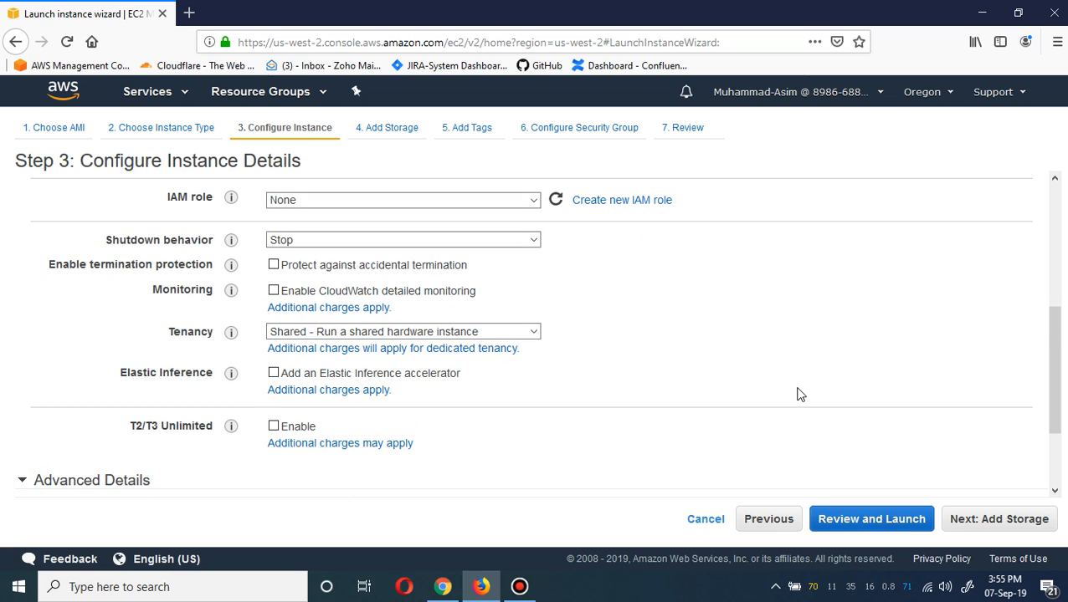
left_click_drag(1056, 383, 1056, 443)
left_click(402, 474)
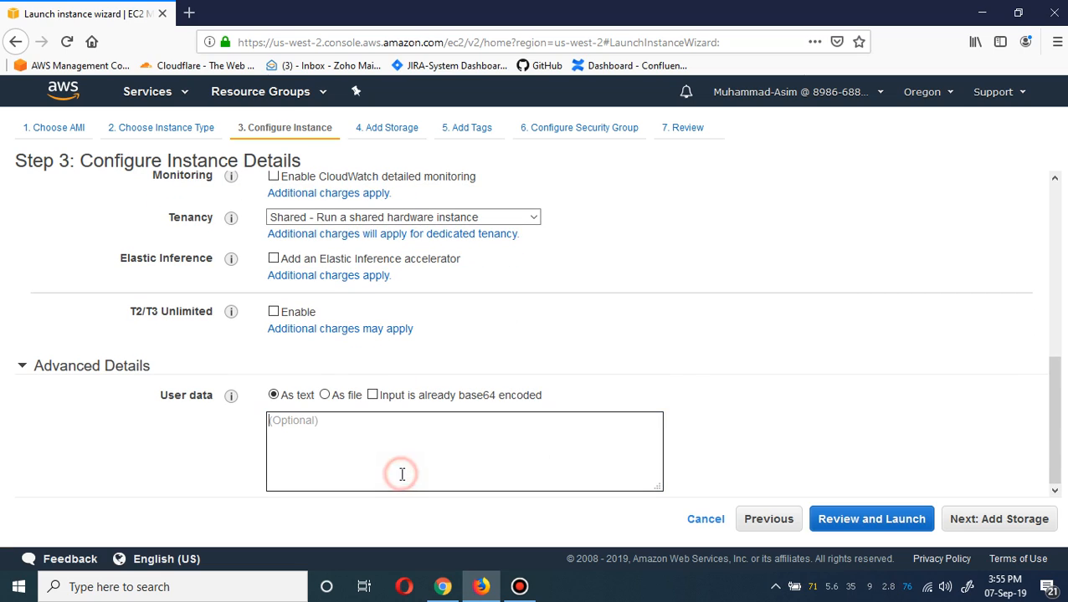
left_click(443, 587)
Copy the entire pritunl.sh script from GitHub and paste it into the EC2 User data box
left_click_drag(242, 518, 190, 149)
right_click(224, 147)
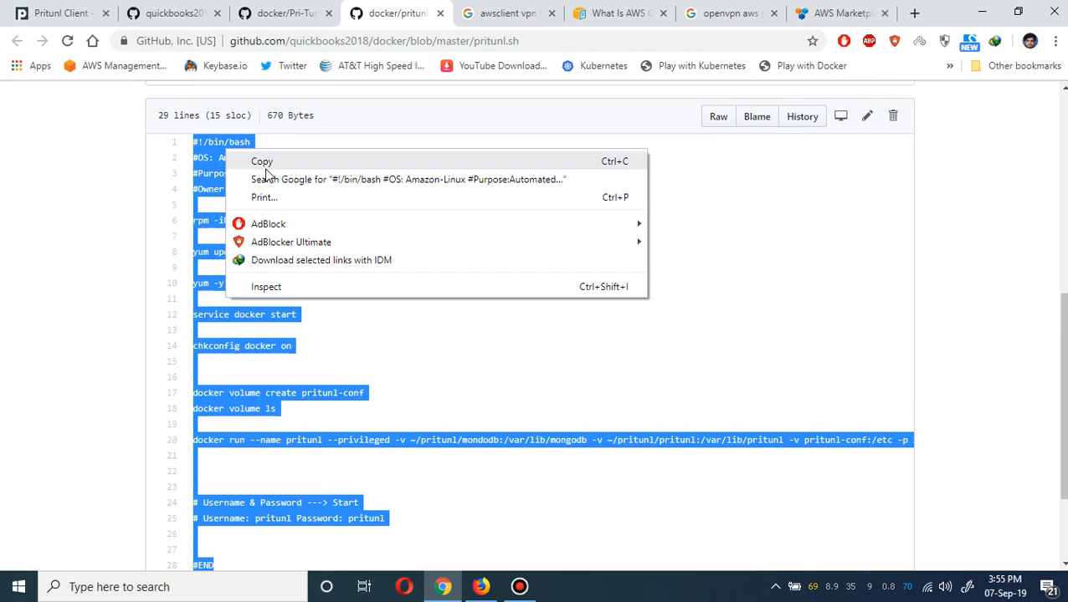
left_click(255, 164)
left_click(982, 10)
left_click(410, 453)
key("ctrl+v")
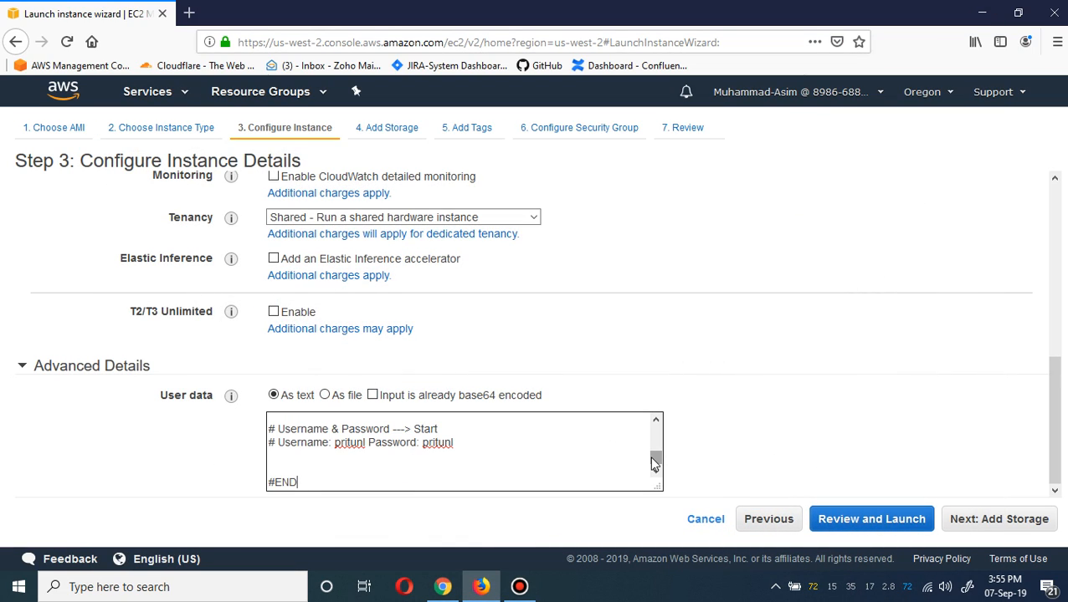
left_click_drag(653, 461, 656, 431)
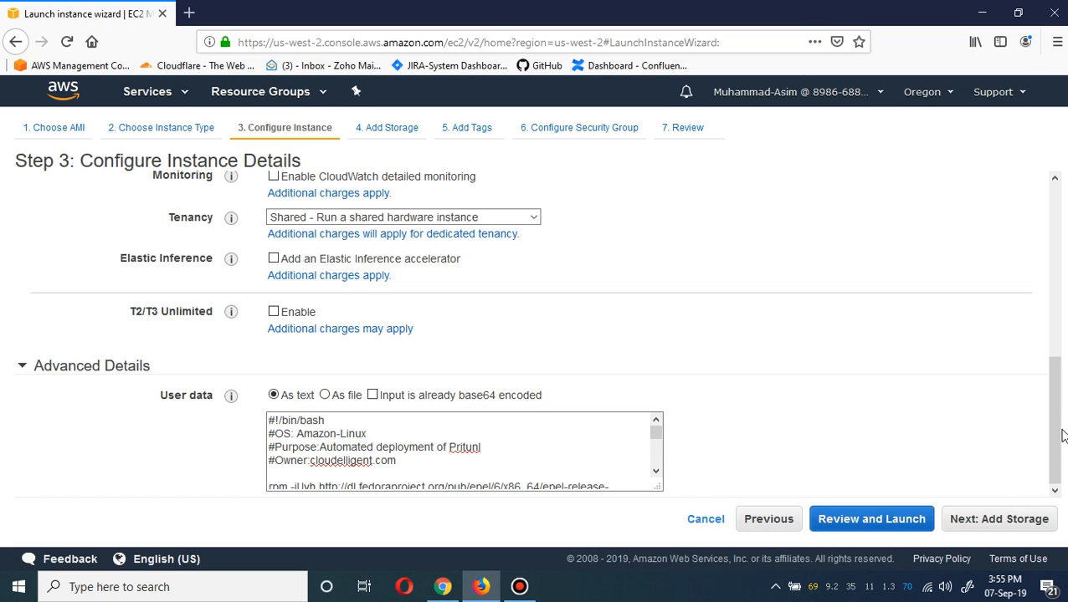
left_click(1056, 286)
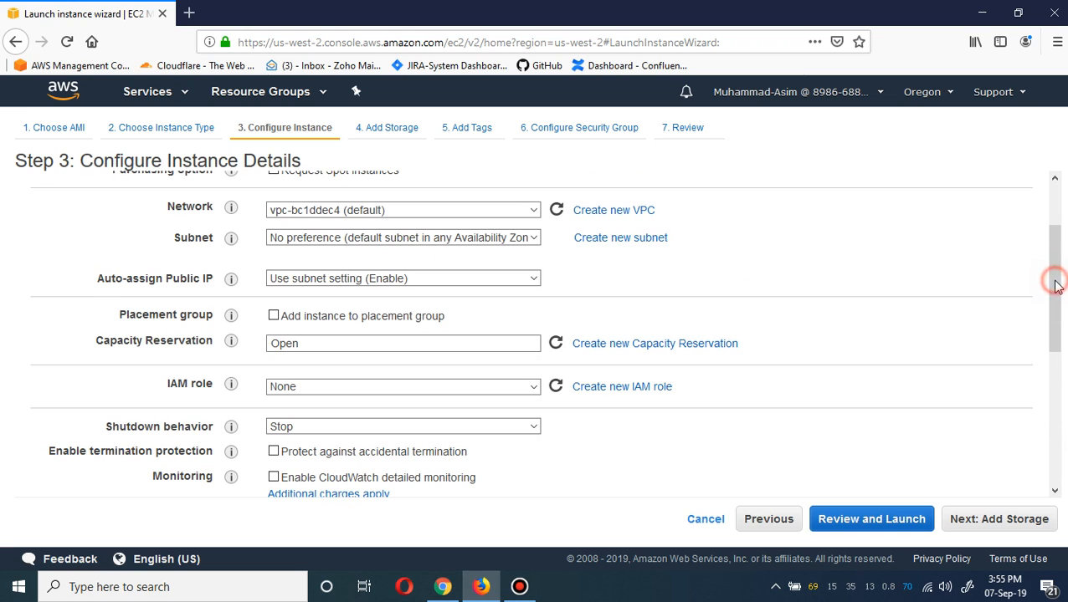
left_click_drag(1056, 286, 1056, 441)
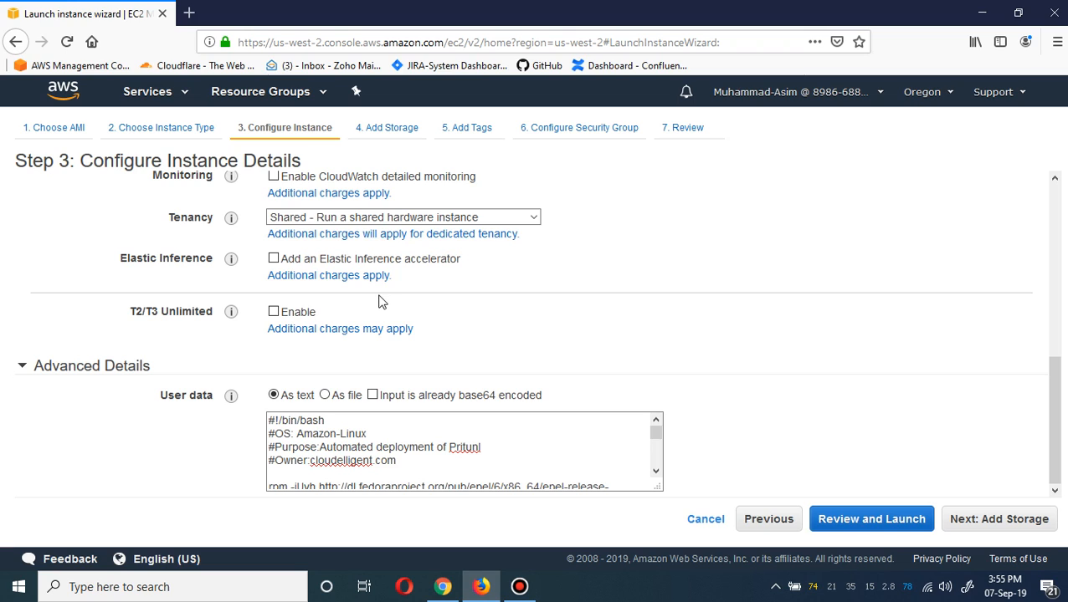
Highlight the 12323 port in the pritunl.sh docker run line, then return to the EC2 launch wizard
left_click(442, 586)
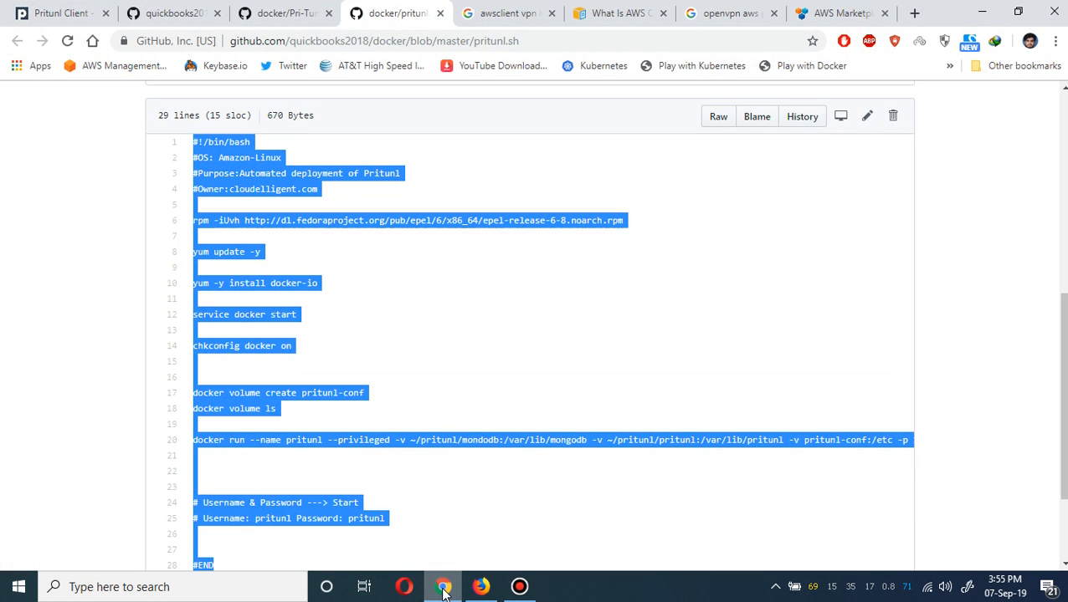
left_click(432, 485)
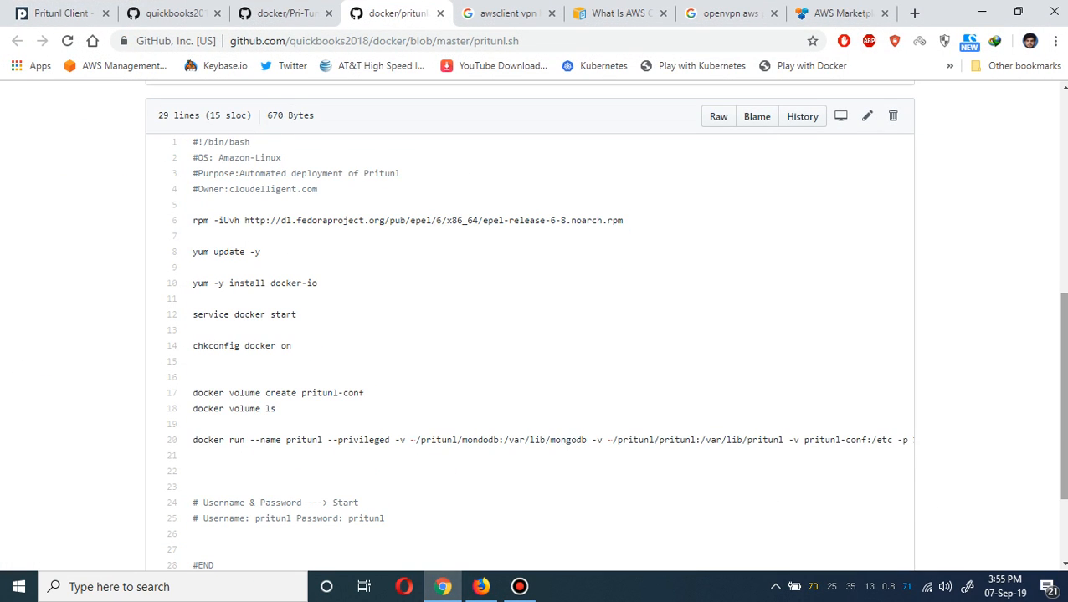
left_click_drag(1062, 394, 1062, 447)
left_click_drag(544, 448, 770, 464)
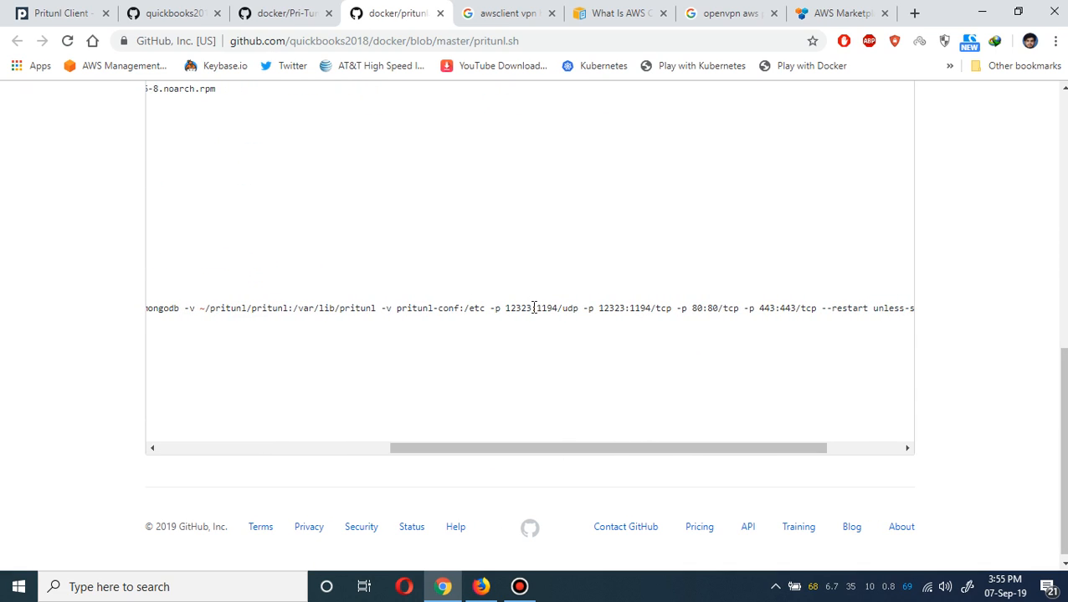
left_click_drag(533, 308, 648, 7)
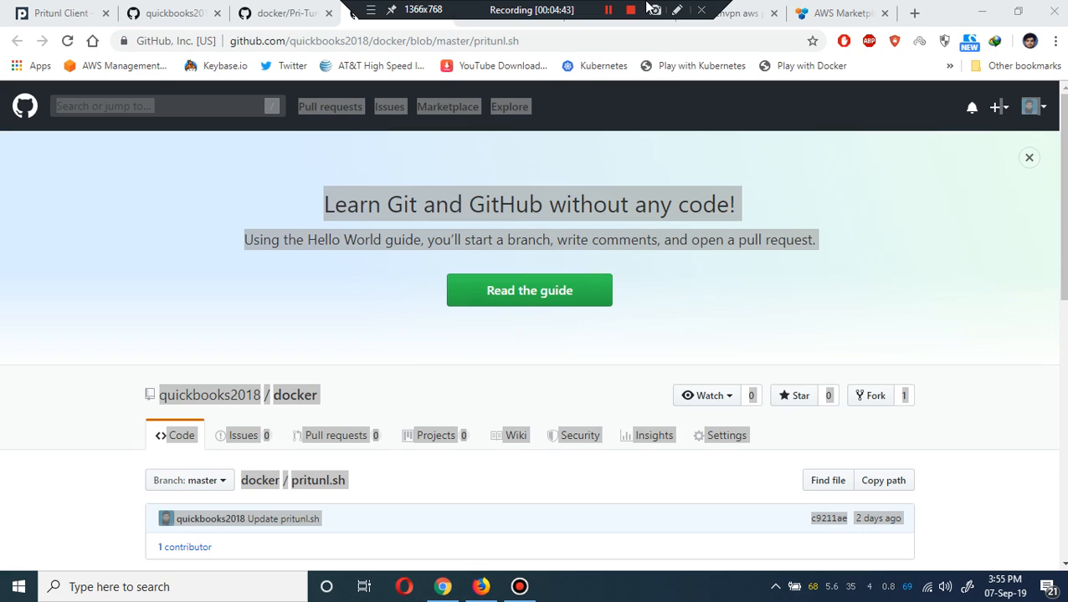
left_click(603, 12)
left_click(610, 13)
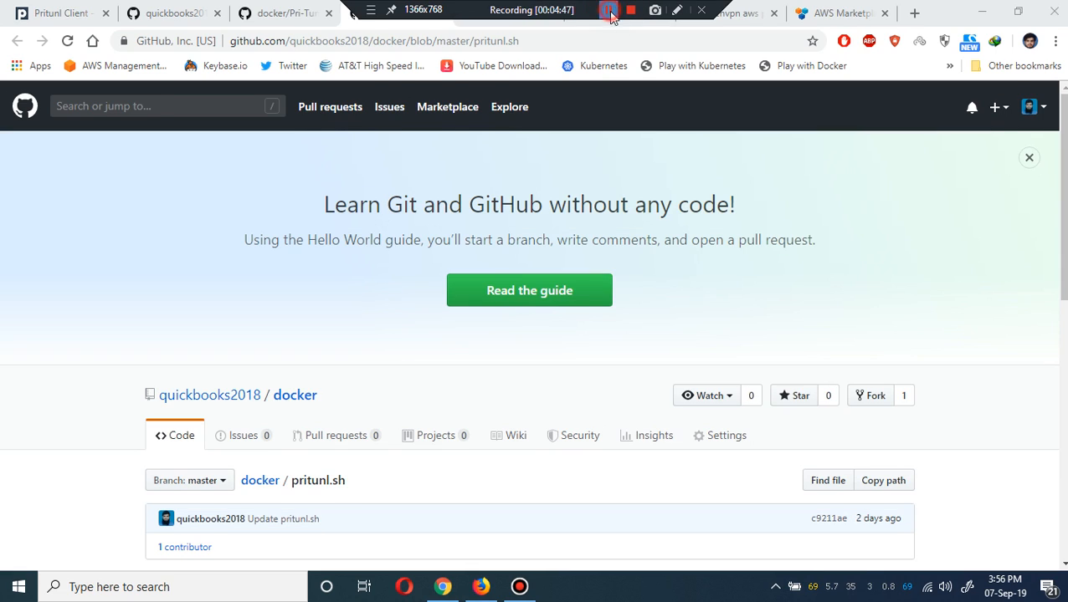
scroll(529, 335, "down", 5)
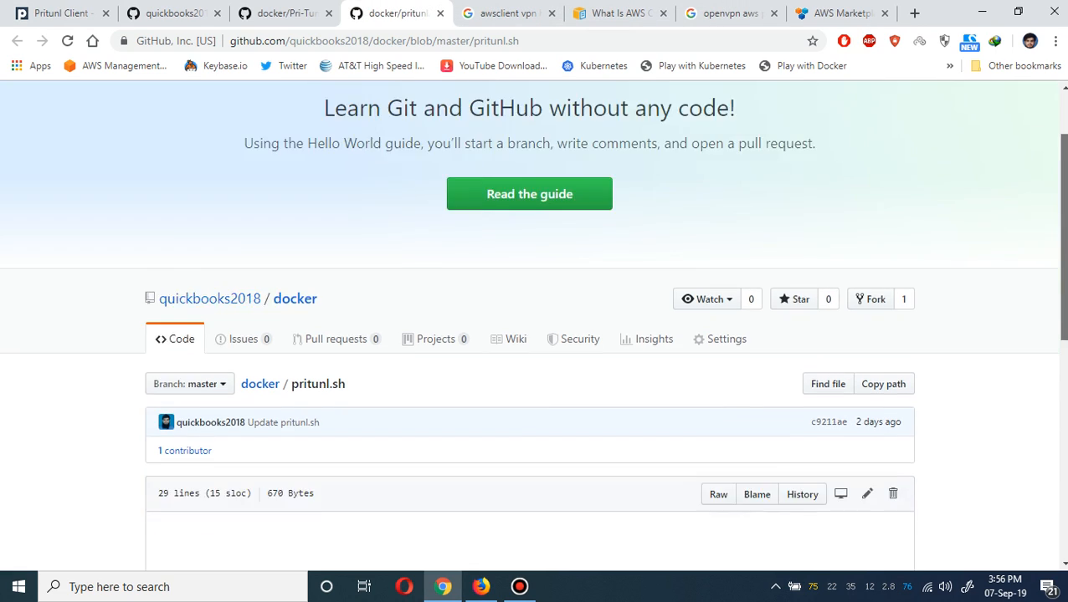
scroll(398, 498, "down", 2)
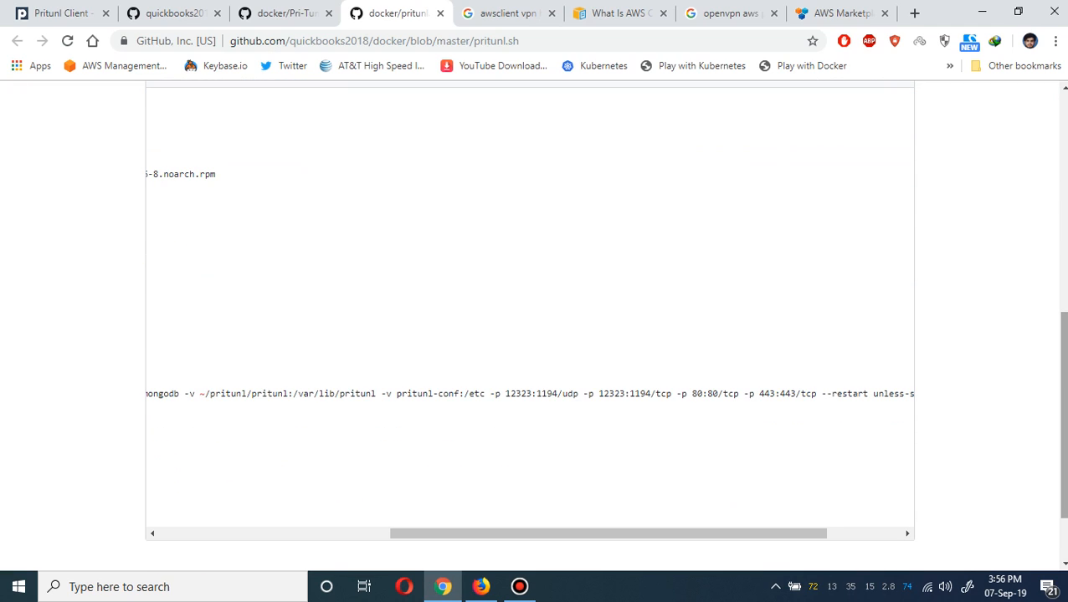
left_click(282, 534)
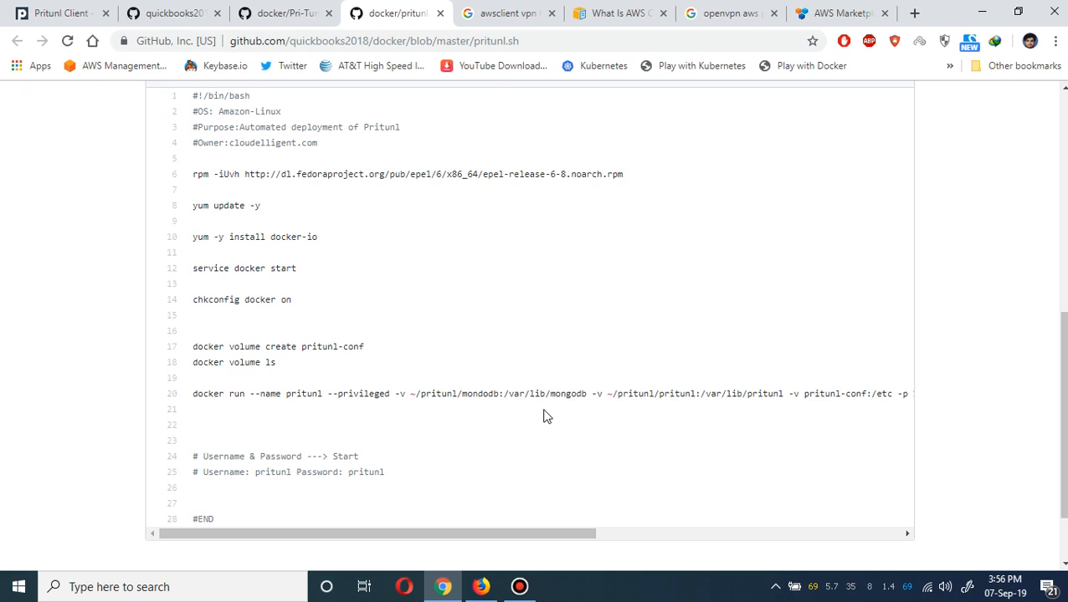
left_click(982, 12)
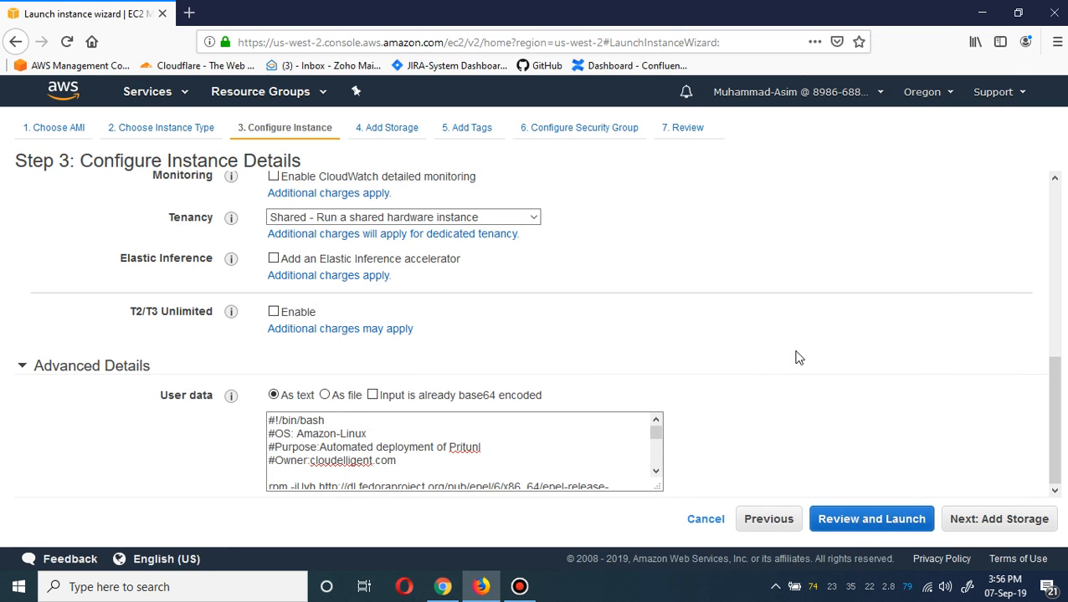
Skip past storage to Add Tags and add a tag with Key 'Name' and Value 'Pritunl-docker'
left_click(1026, 531)
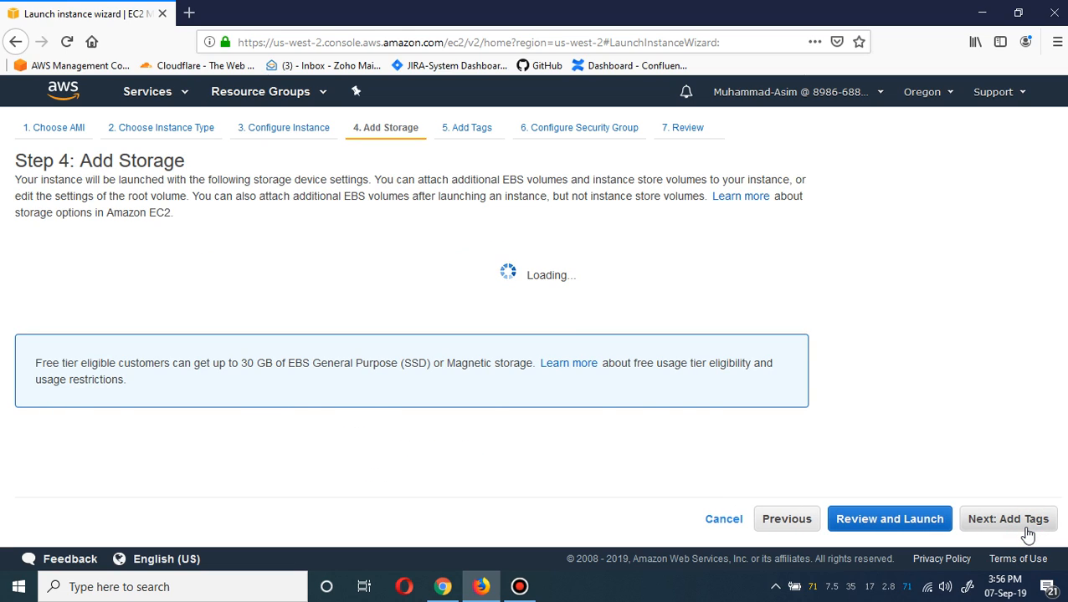
left_click(1034, 521)
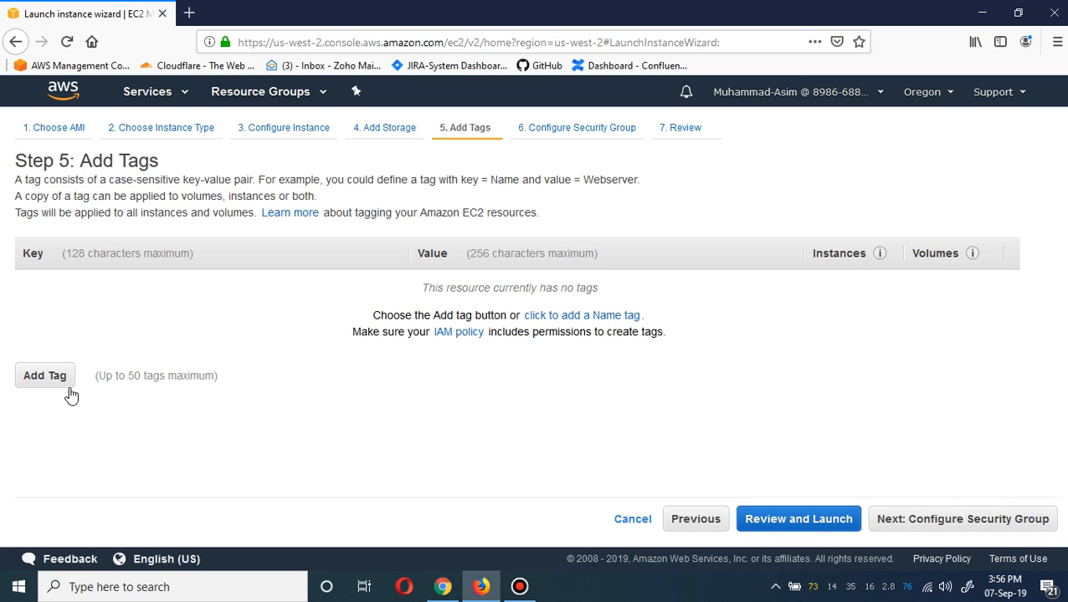
left_click(37, 375)
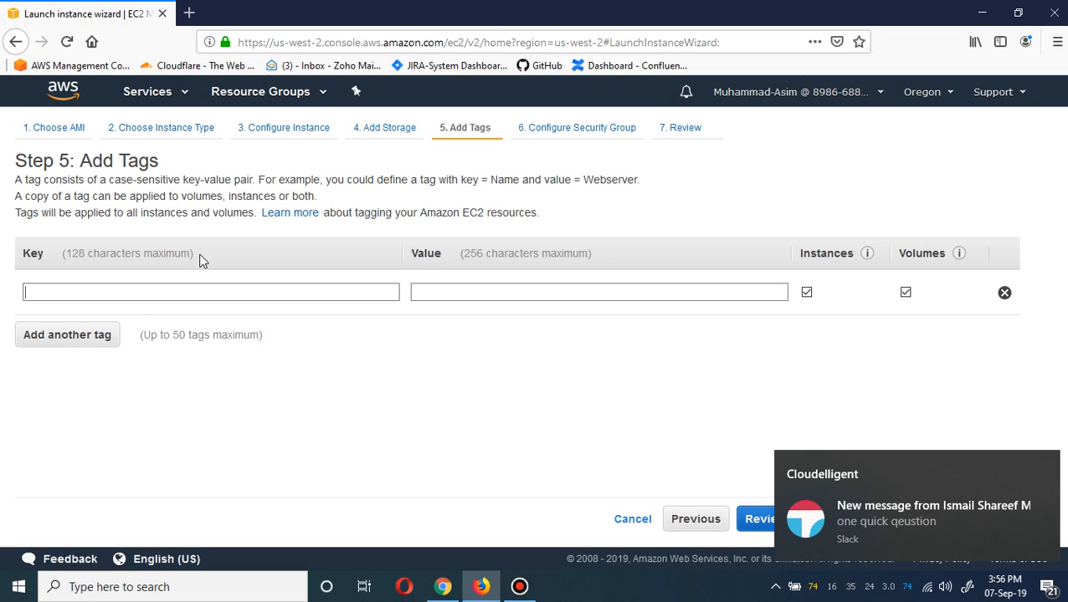
left_click(192, 291)
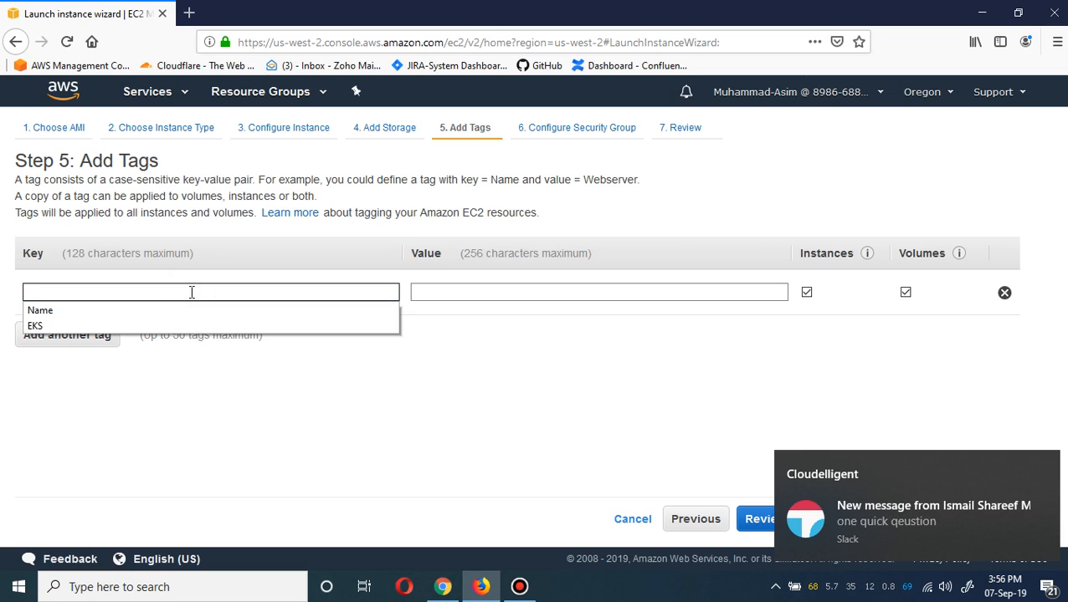
type("Name")
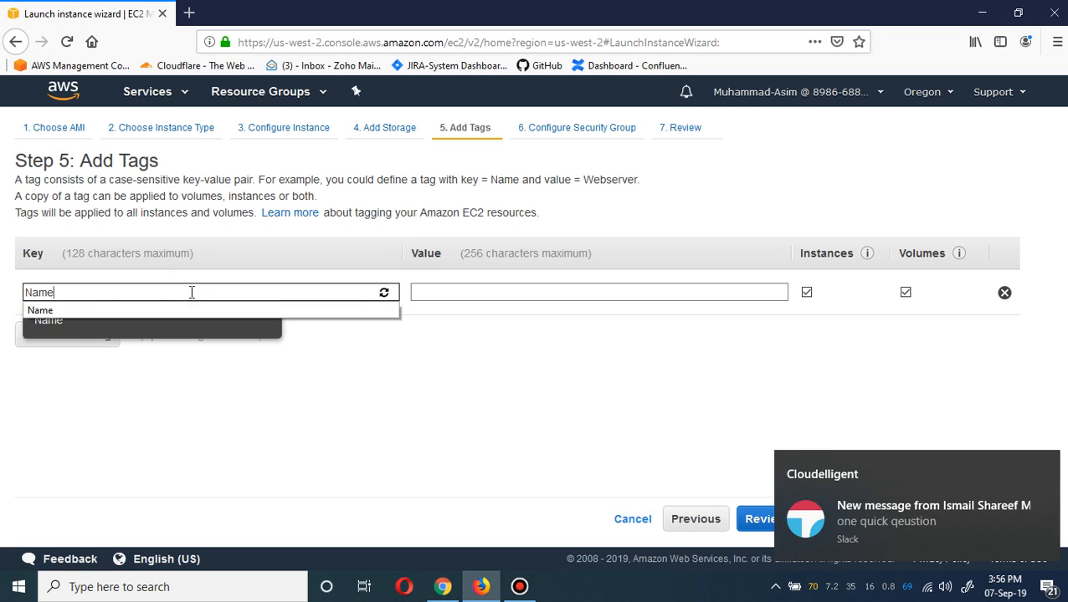
left_click(439, 291)
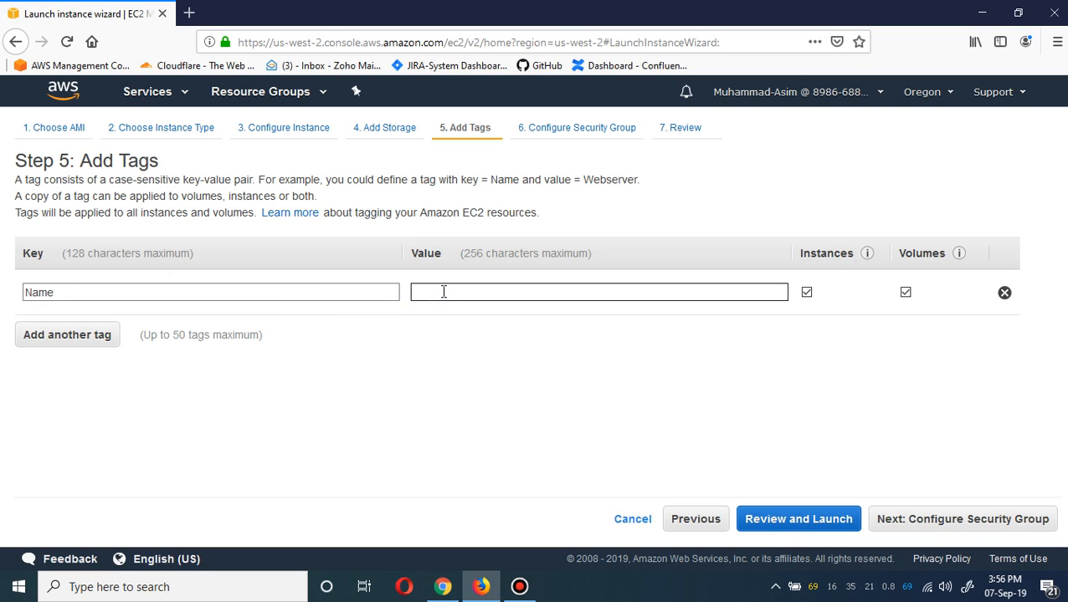
type("Pr")
type("itunl-docker")
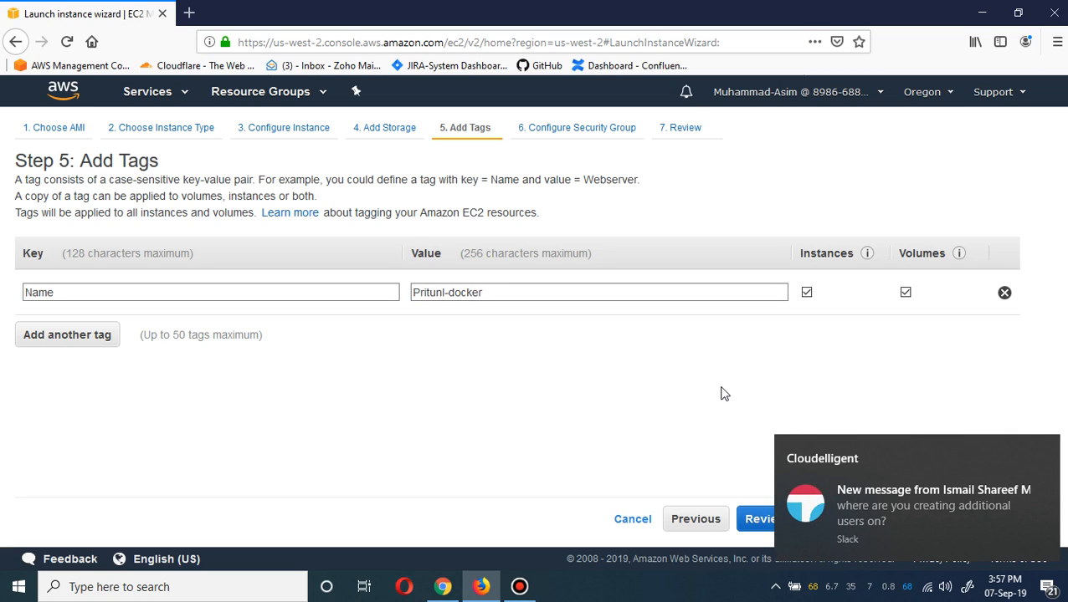
Dismiss the chat notification, quit the chat app from the system tray, and continue to Configure Security Group
left_click(771, 589)
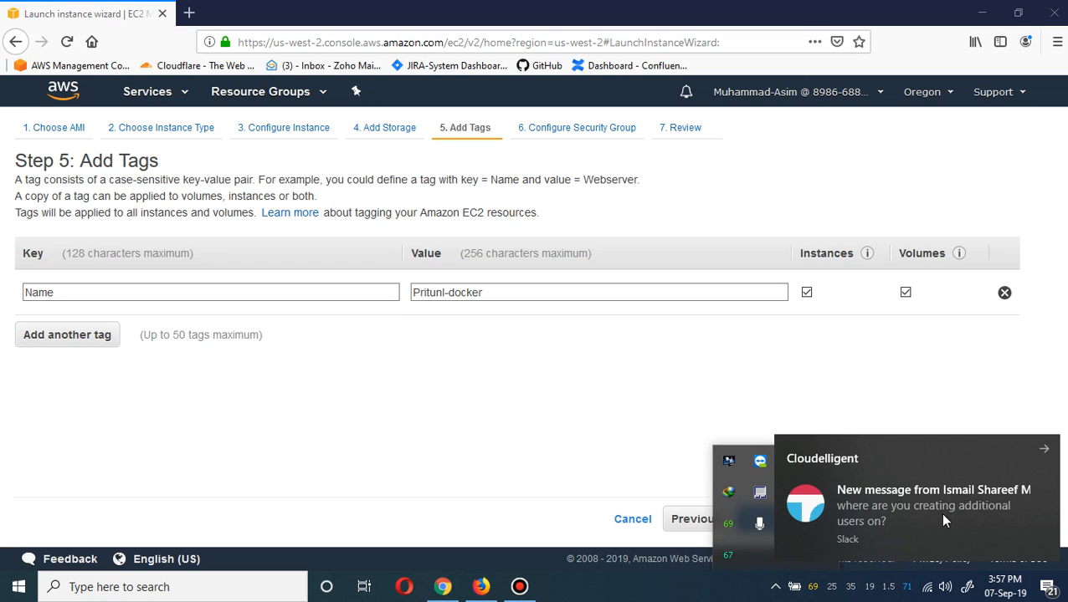
left_click(1043, 449)
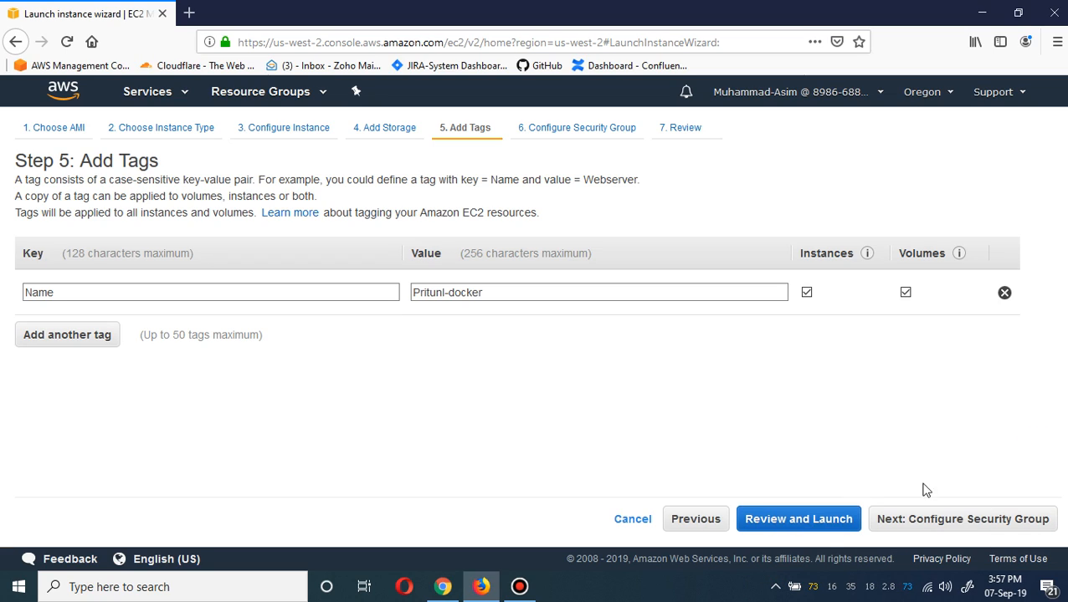
left_click(775, 588)
right_click(791, 523)
left_click(819, 508)
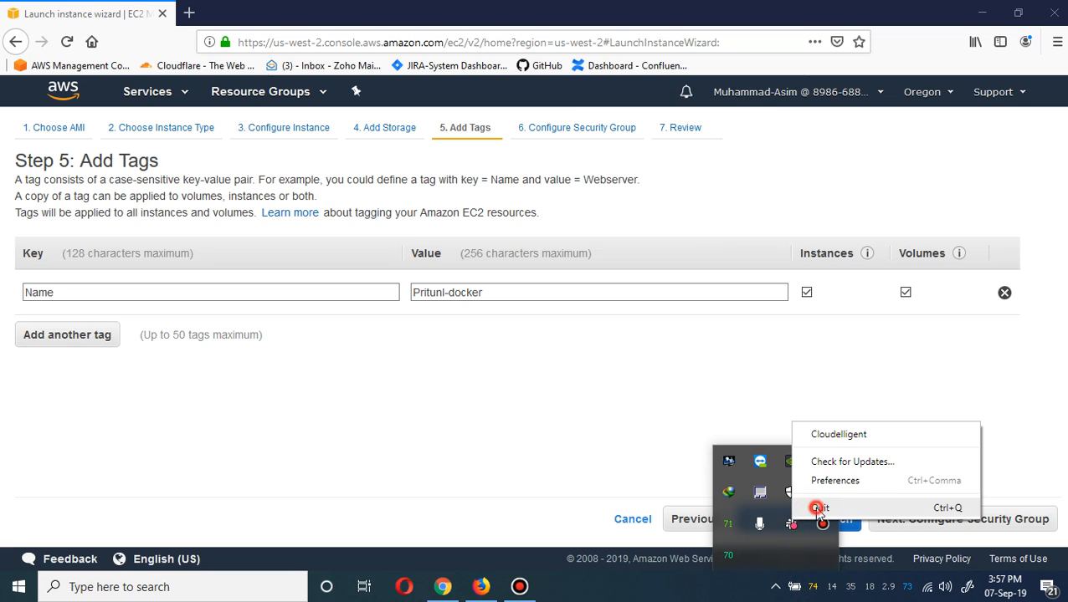
left_click(566, 368)
left_click(958, 523)
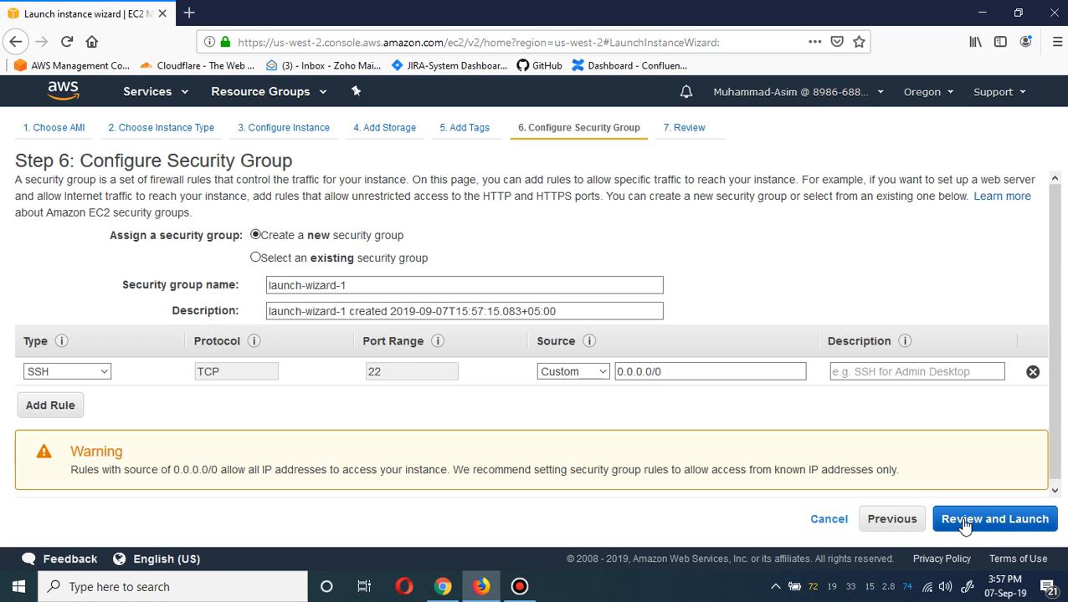
Choose 'Create a new security group' and replace its default name and description with 'pritunl'
left_click(285, 261)
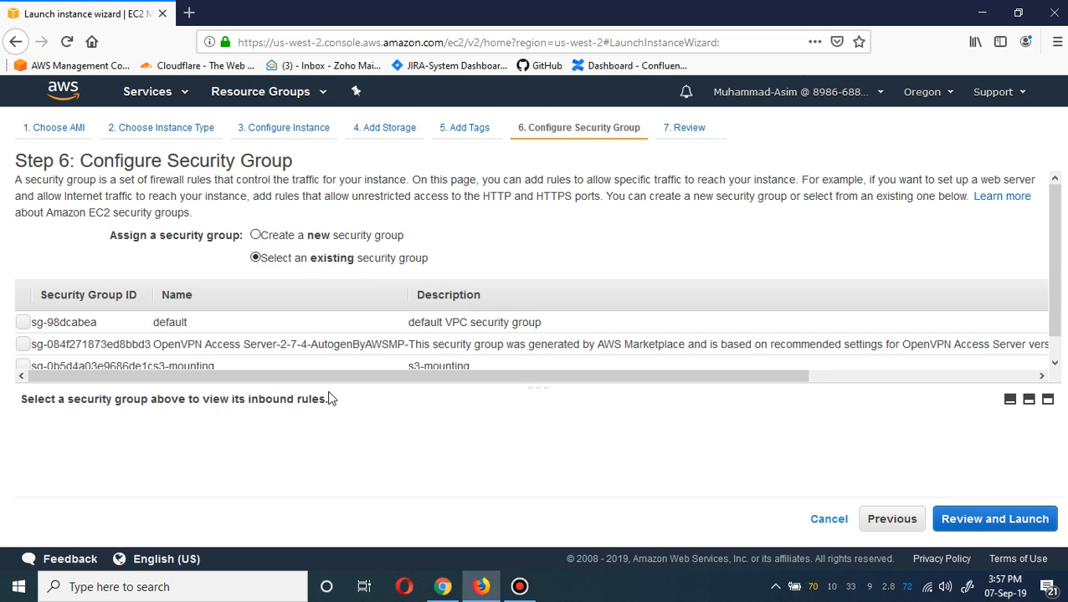
left_click_drag(330, 384, 326, 430)
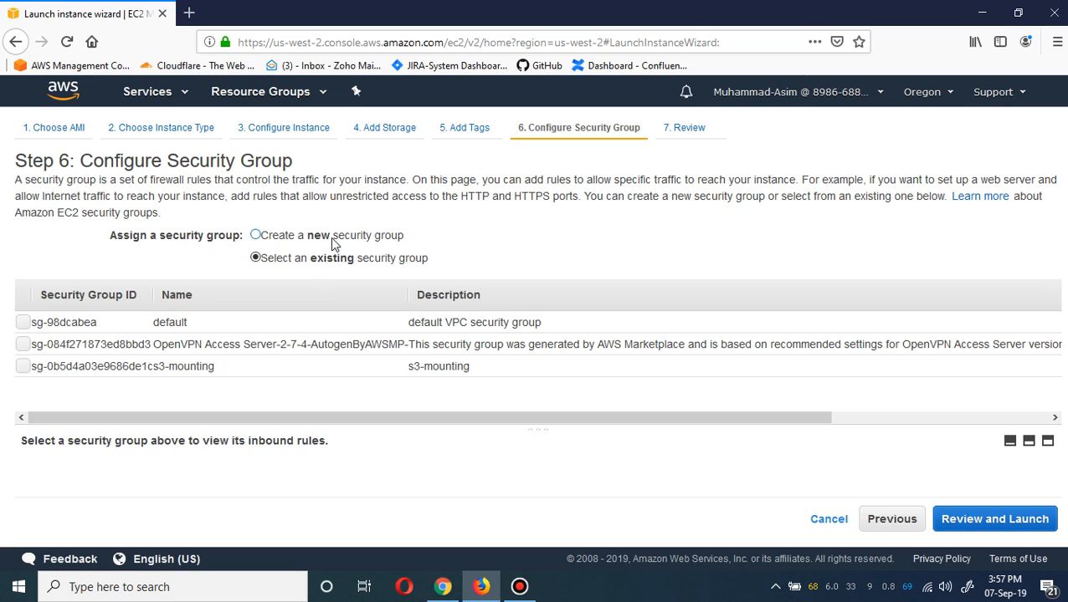
left_click(331, 239)
left_click(397, 292)
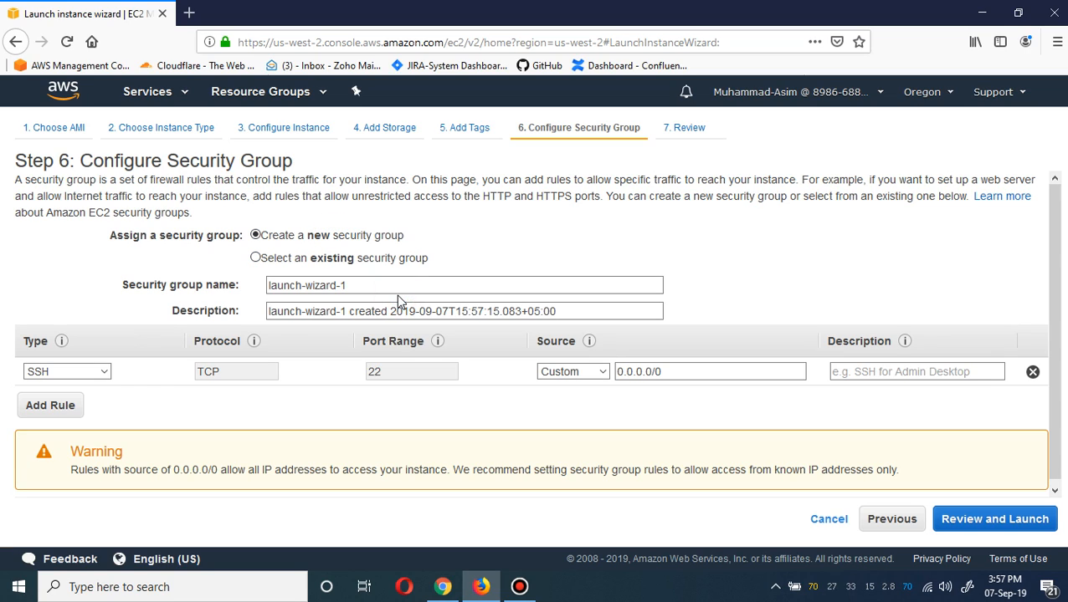
double_click(388, 282)
key("BackSpace")
key("BackSpace")
key("BackSpace")
key("BackSpace")
key("BackSpace")
key("BackSpace")
key("BackSpace")
key("BackSpace")
key("BackSpace")
key("BackSpace")
key("BackSpace")
key("BackSpace")
key("BackSpace")
key("BackSpace")
key("BackSpace")
type("pritunl")
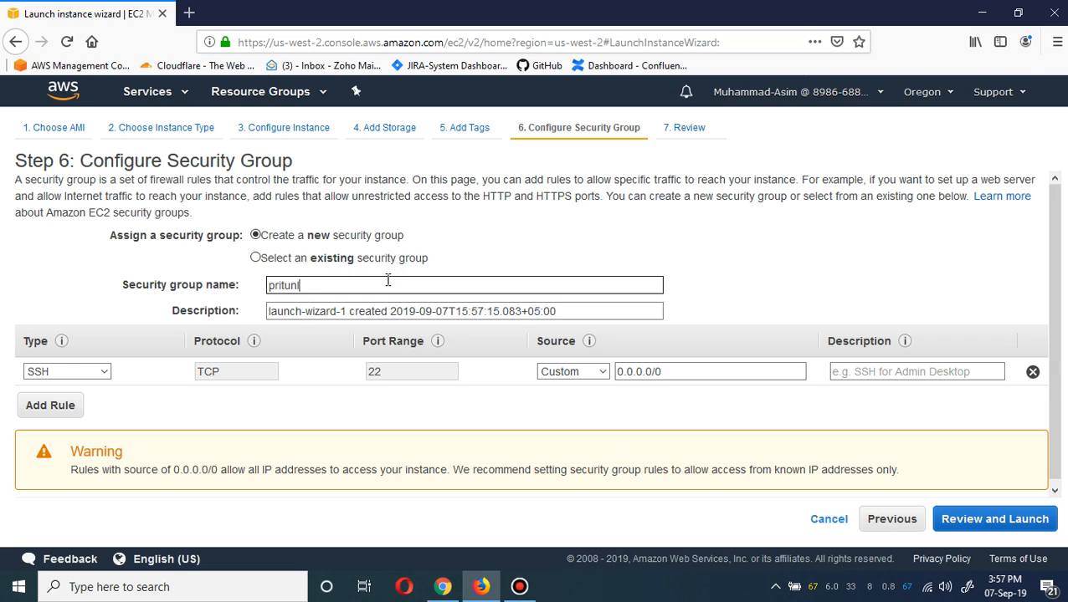
left_click_drag(589, 309, 259, 312)
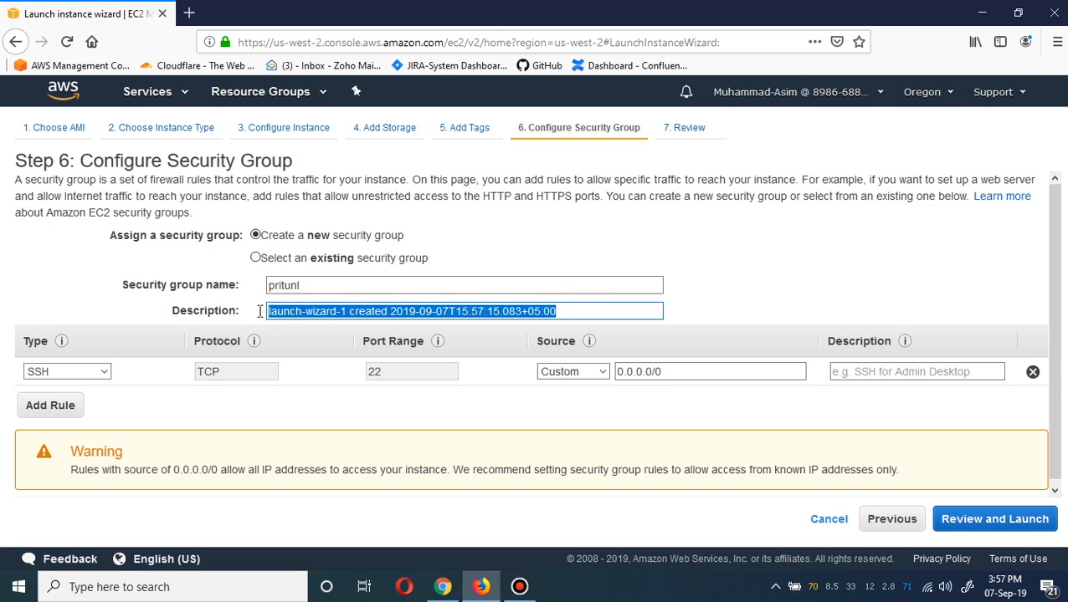
key("BackSpace")
type("pritunl")
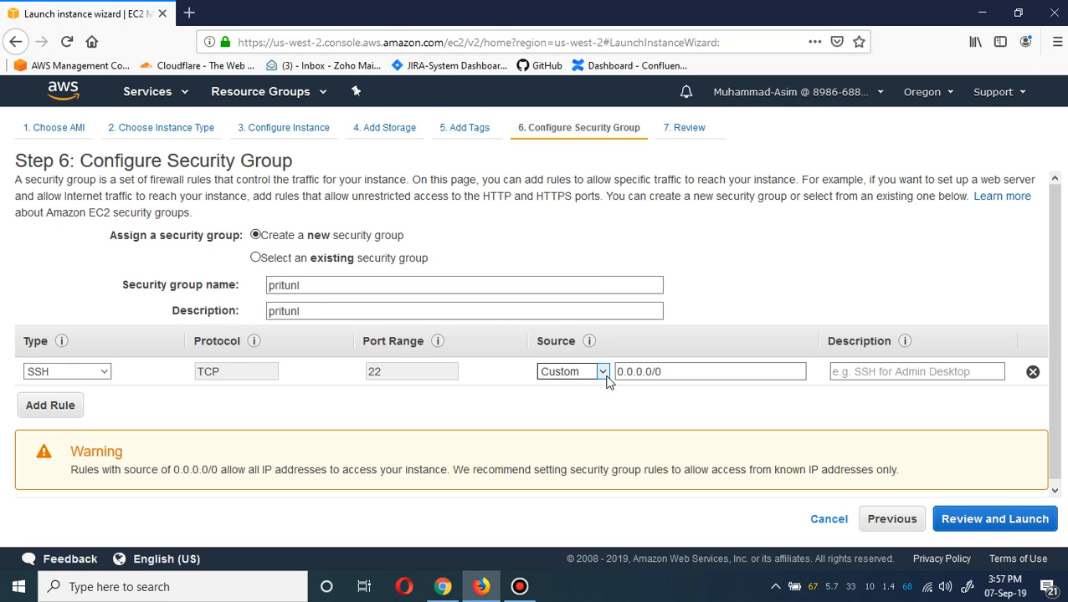
left_click(603, 372)
Restrict the SSH rule's source to My IP and add a second inbound rule
left_click(579, 432)
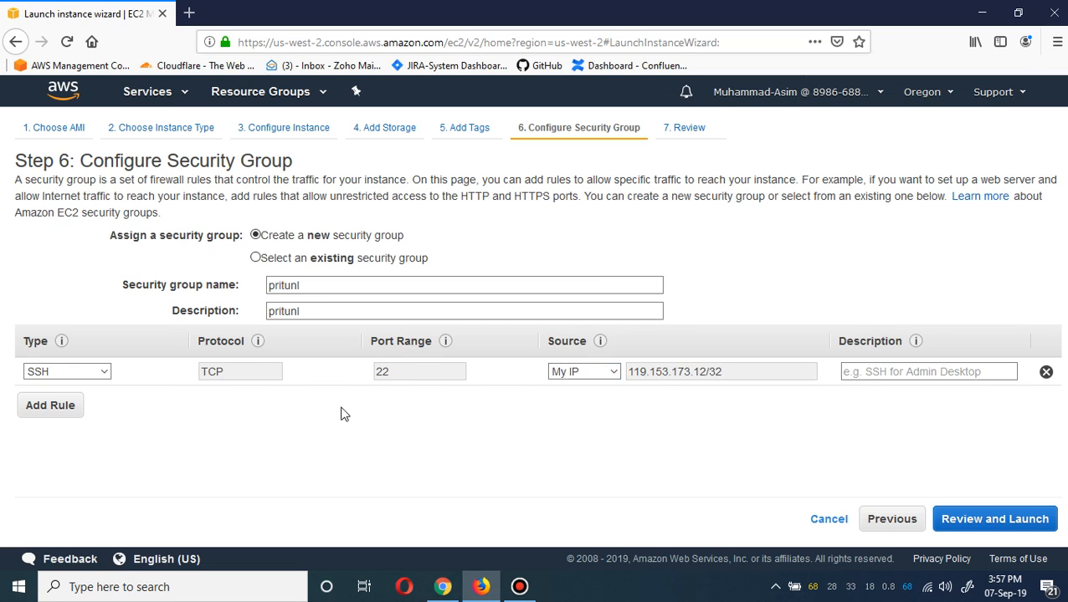
left_click(71, 409)
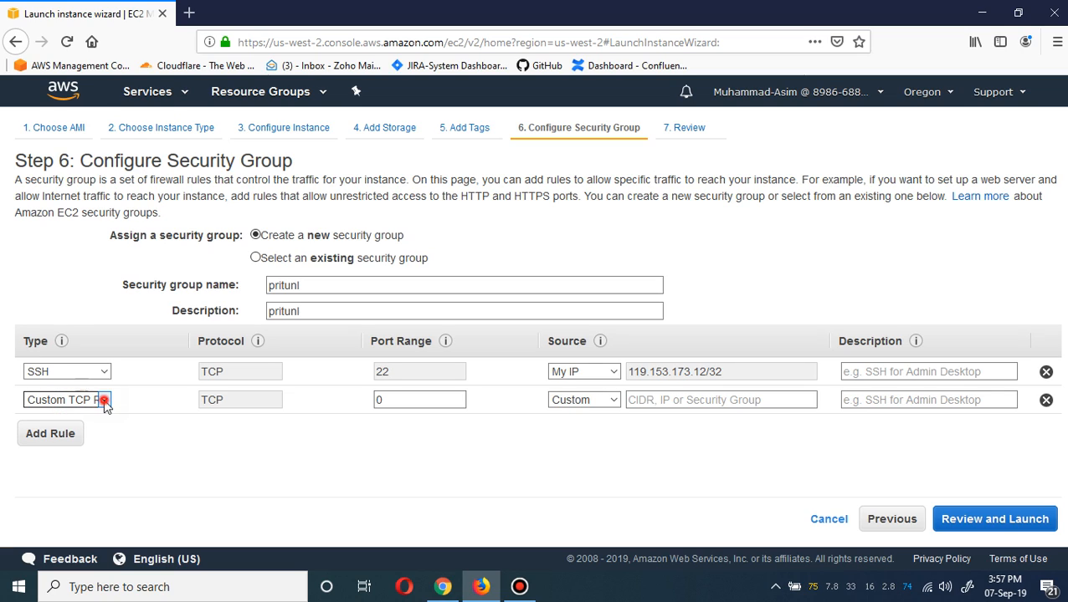
left_click(104, 404)
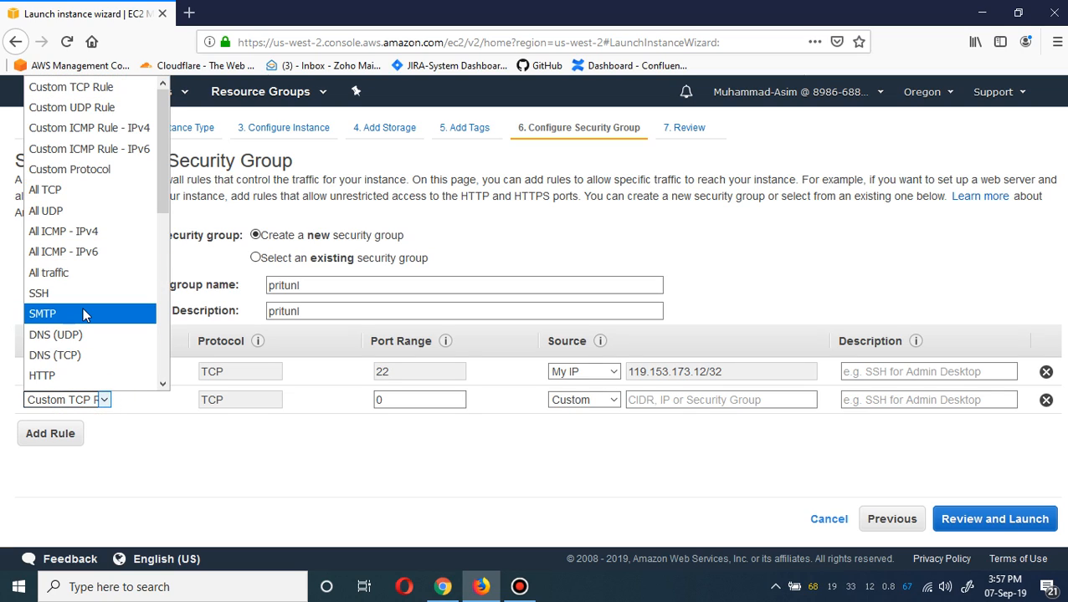
left_click(168, 262)
left_click_drag(166, 258, 166, 336)
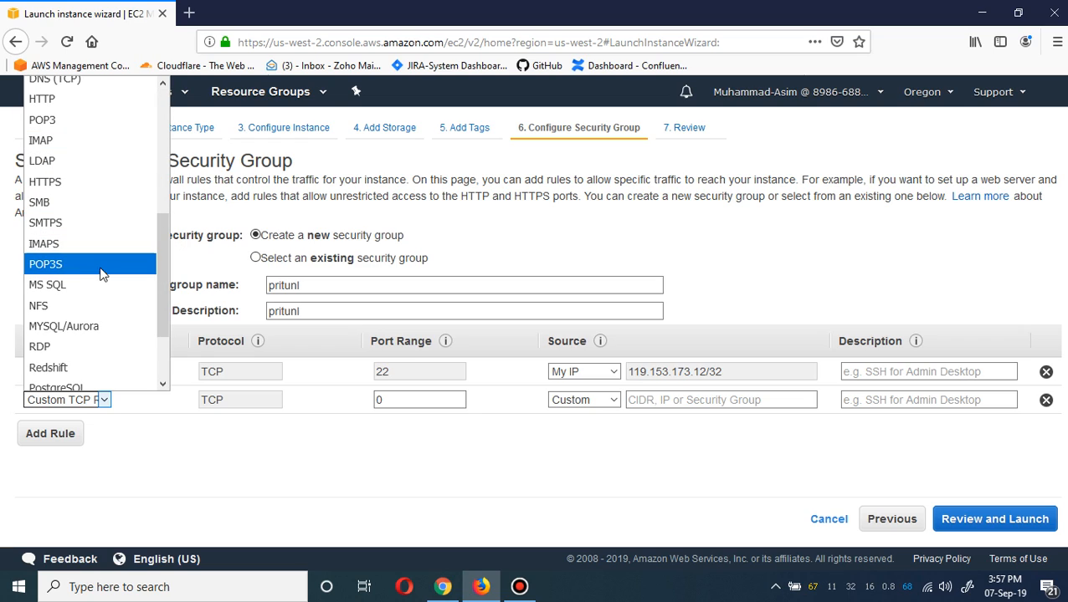
left_click(164, 356)
left_click_drag(163, 356, 171, 210)
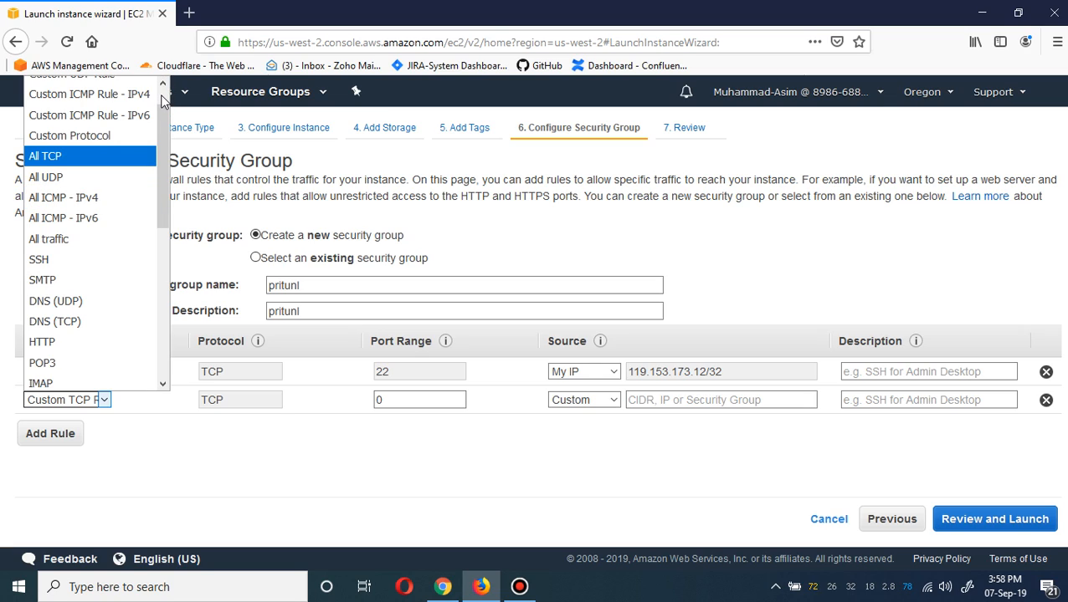
scroll(164, 99, "up", 1)
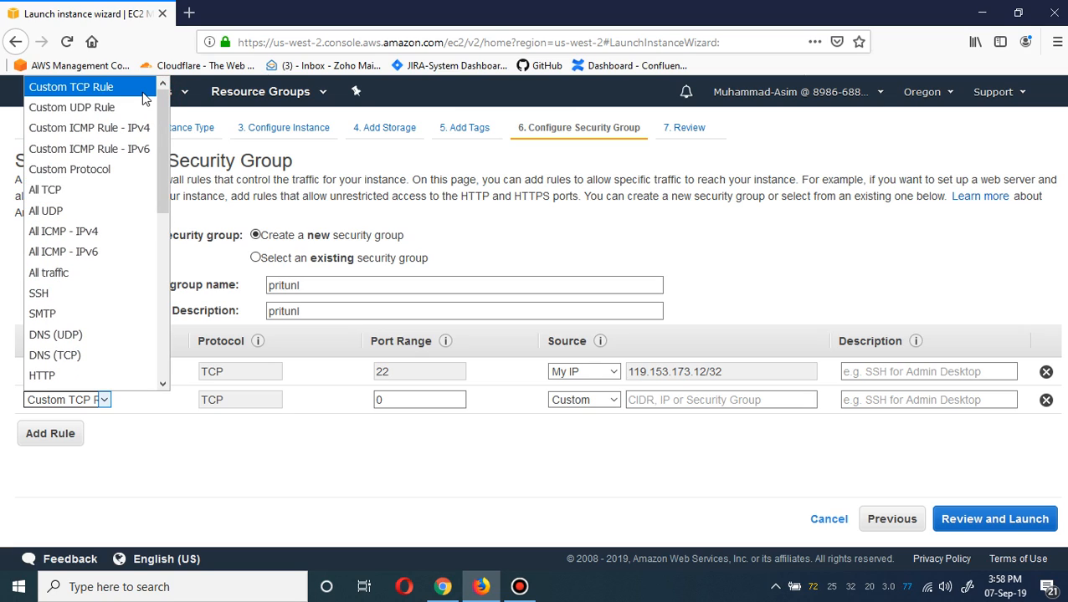
Make the new rule Custom UDP on port 12323, then bring back the pritunl.sh script
left_click(124, 108)
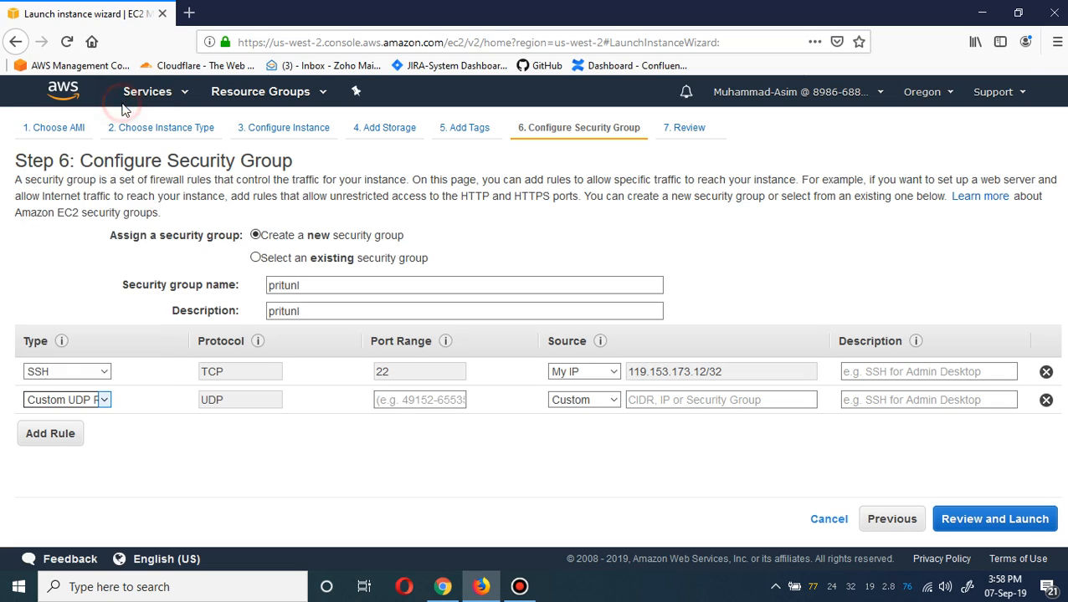
left_click(400, 402)
type("12")
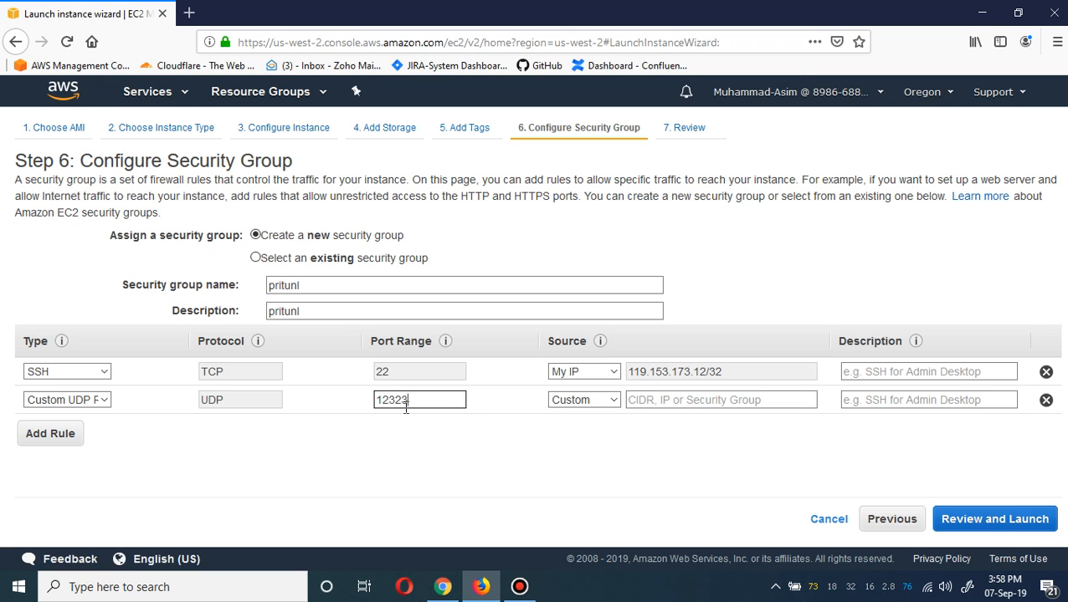
type("323")
left_click(443, 587)
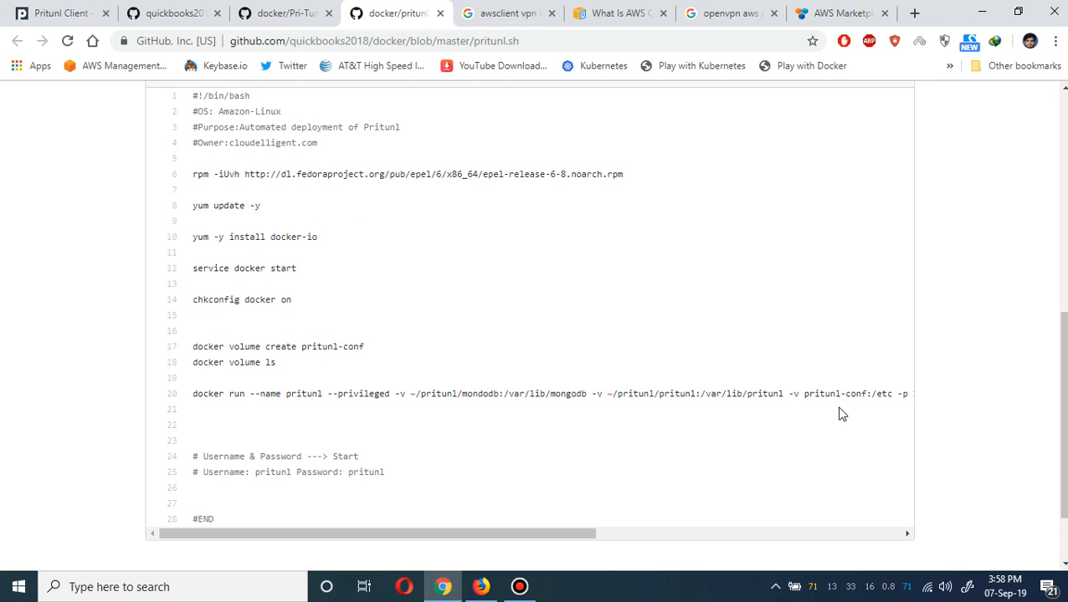
Scroll the pritunl.sh code sideways to read the docker run line, then return to EC2
left_click_drag(570, 534, 374, 475)
left_click(979, 10)
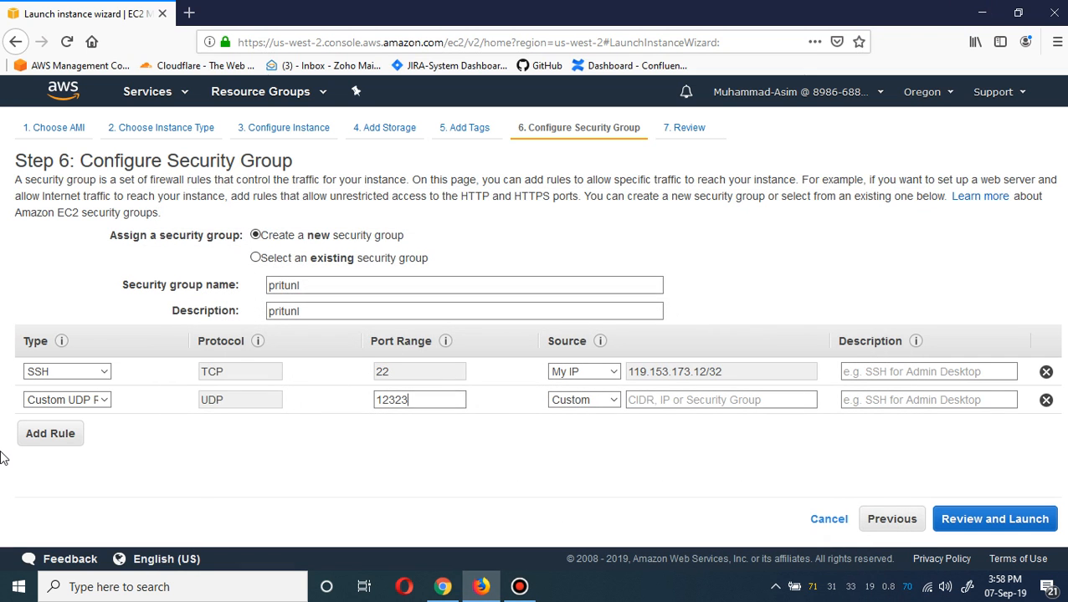
Add a third inbound rule, then delete it without changing its type
left_click(70, 433)
left_click(105, 428)
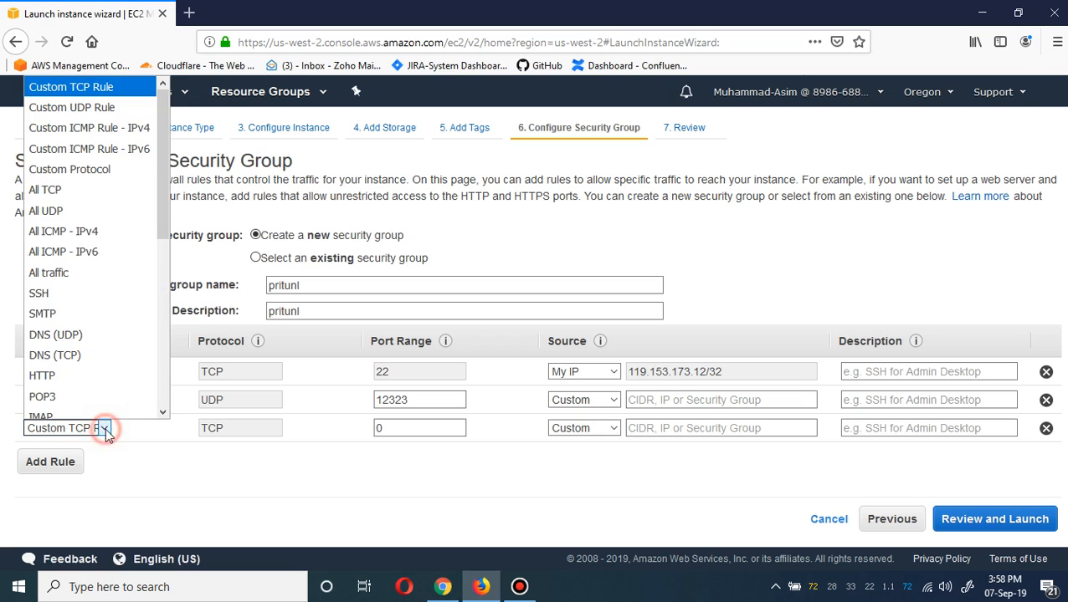
left_click(131, 91)
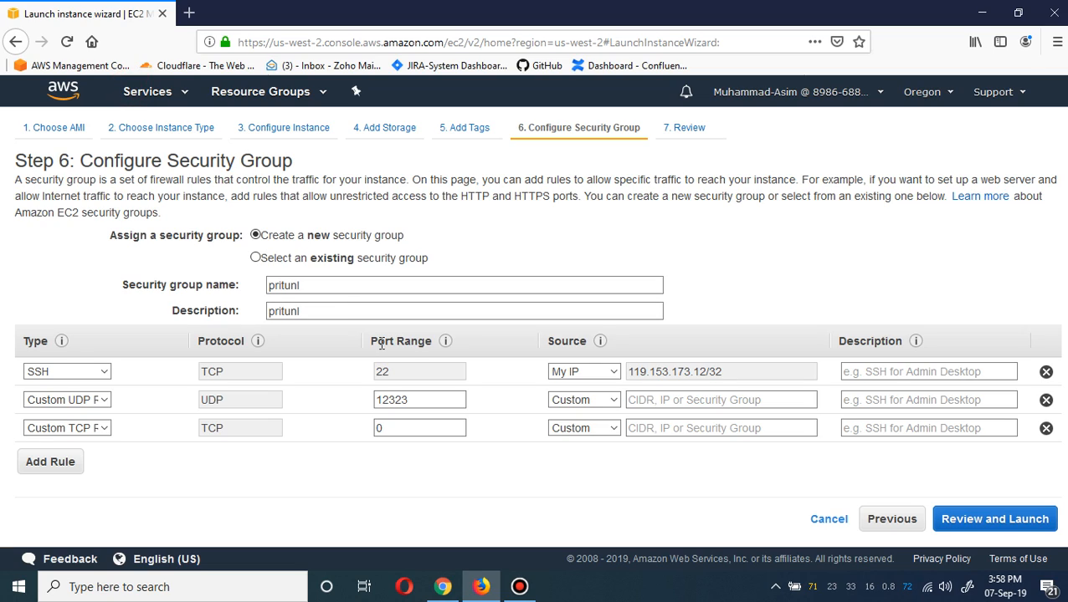
left_click(1045, 429)
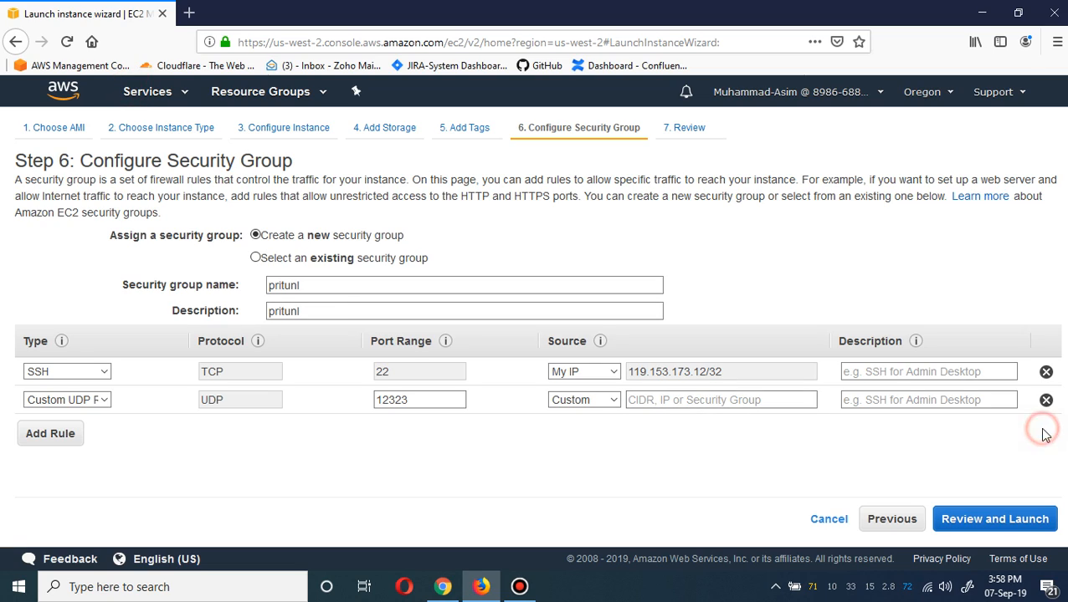
Allow the UDP 12323 rule from source 0.0.0.0/0 and continue to Review and Launch
left_click(675, 401)
type("0")
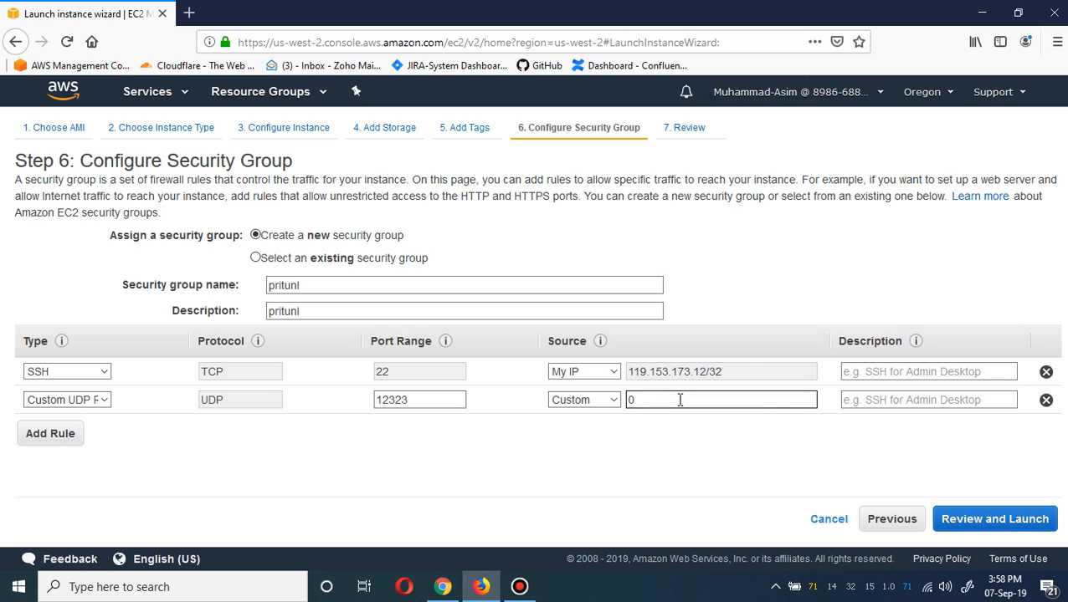
type(".0.0")
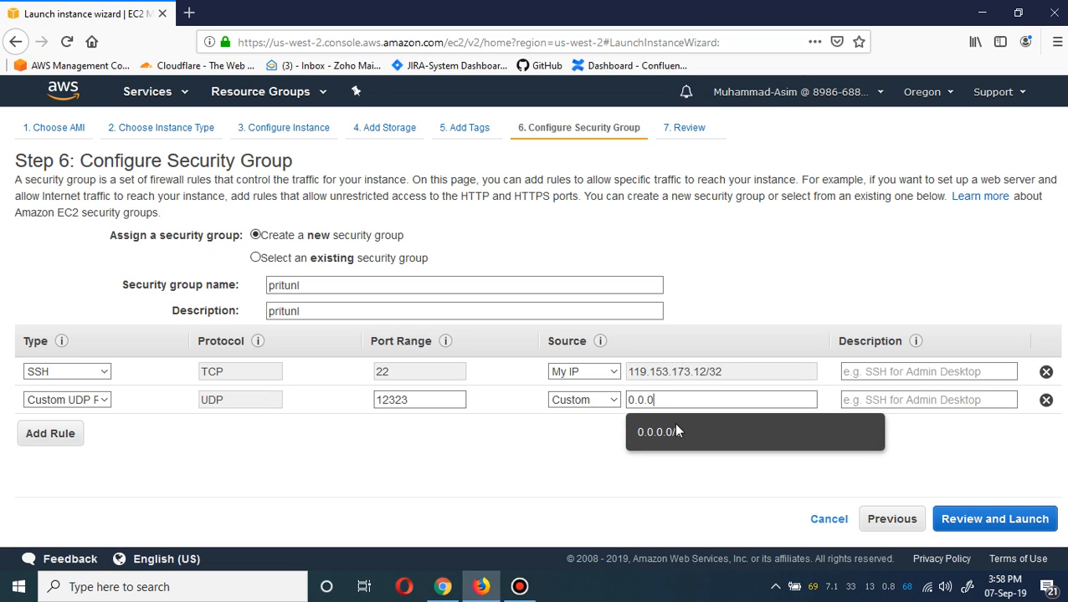
left_click(663, 436)
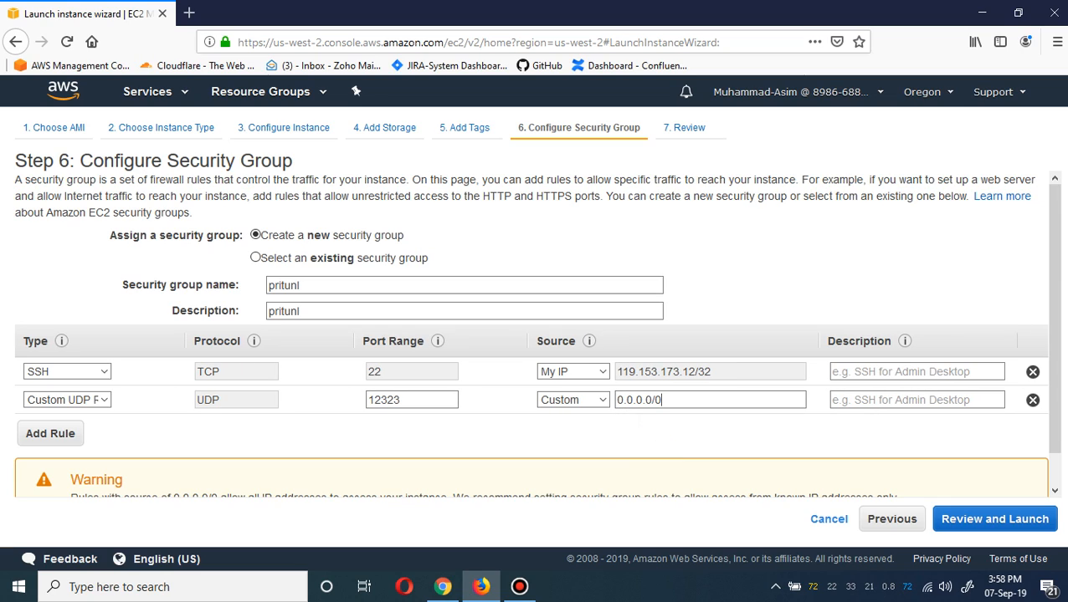
scroll(1059, 467, "down", 2)
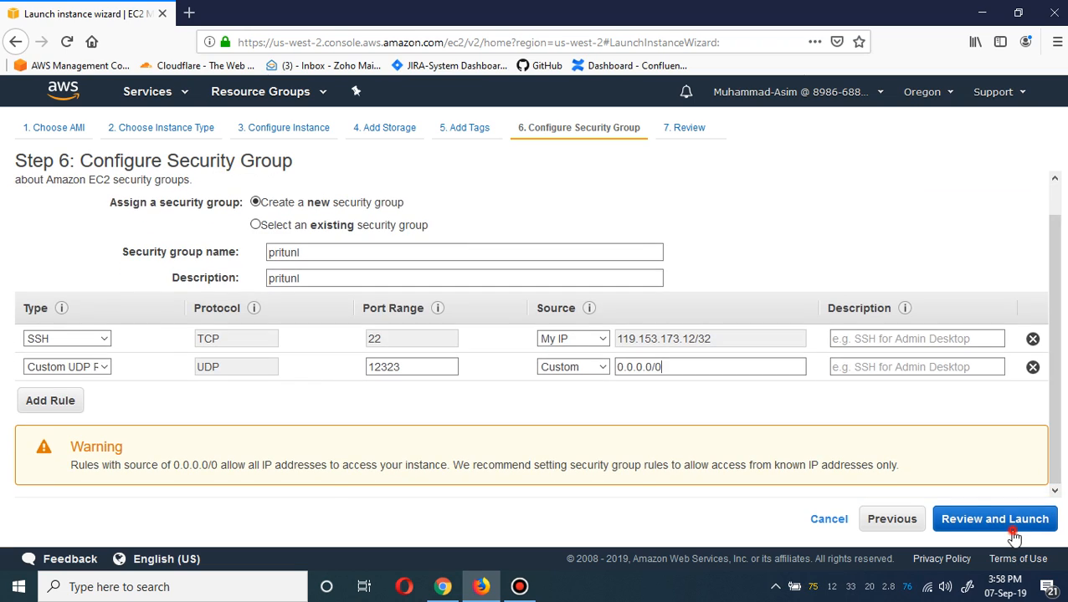
left_click(1011, 525)
At launch, create a new key pair named pritunl and save the pritunl.pem file
left_click(1034, 521)
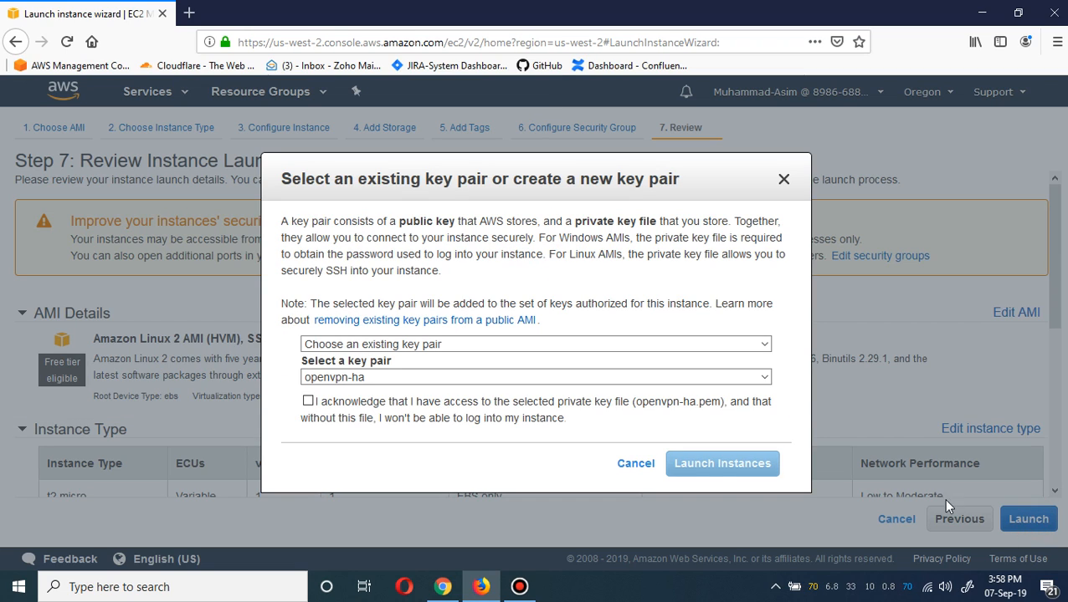
left_click(482, 377)
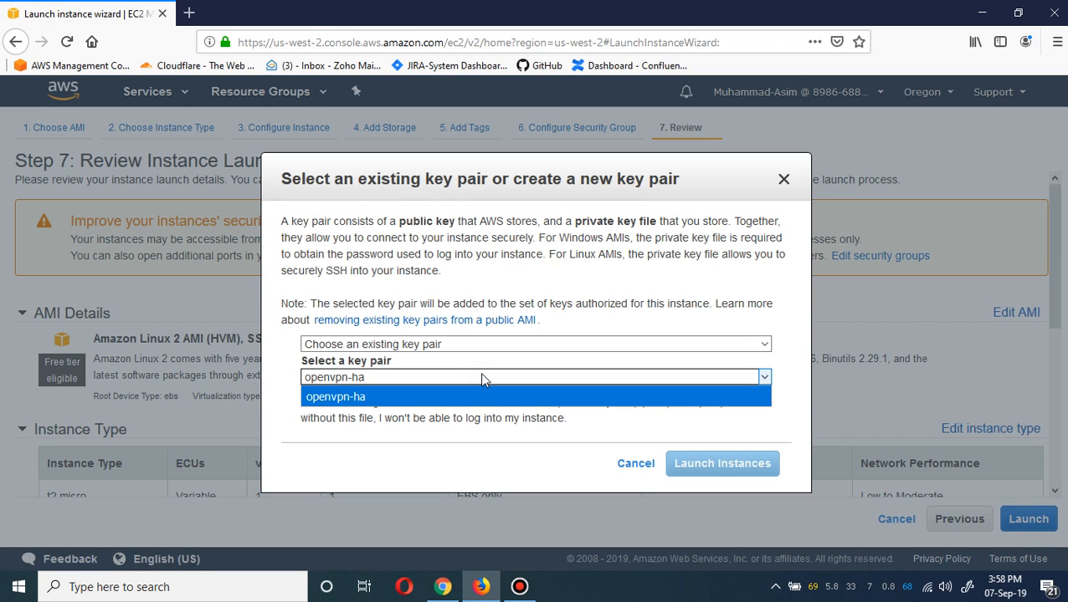
left_click(482, 377)
left_click(483, 344)
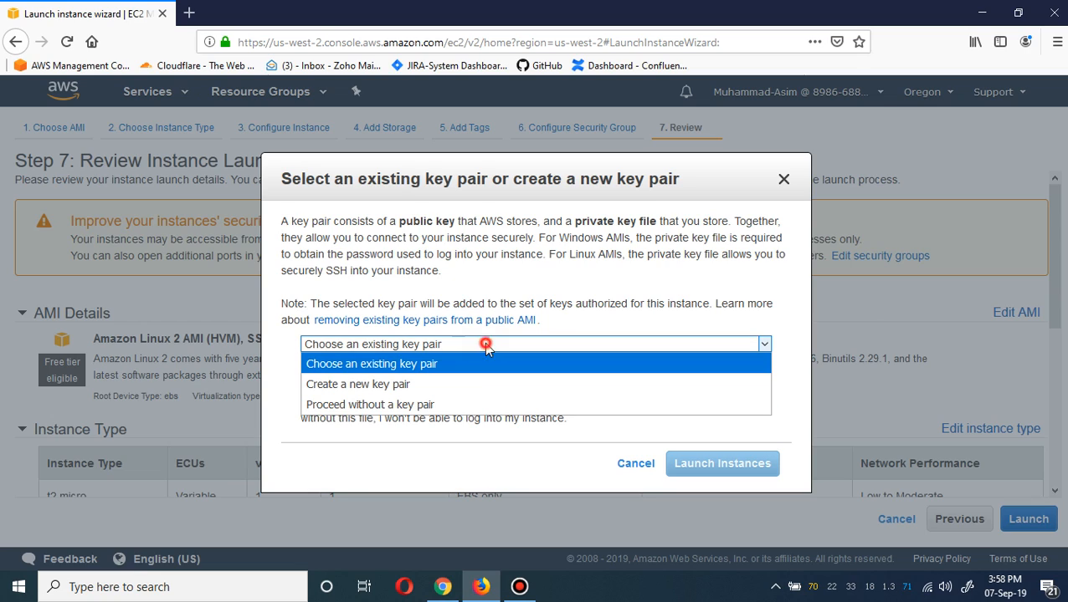
left_click(469, 386)
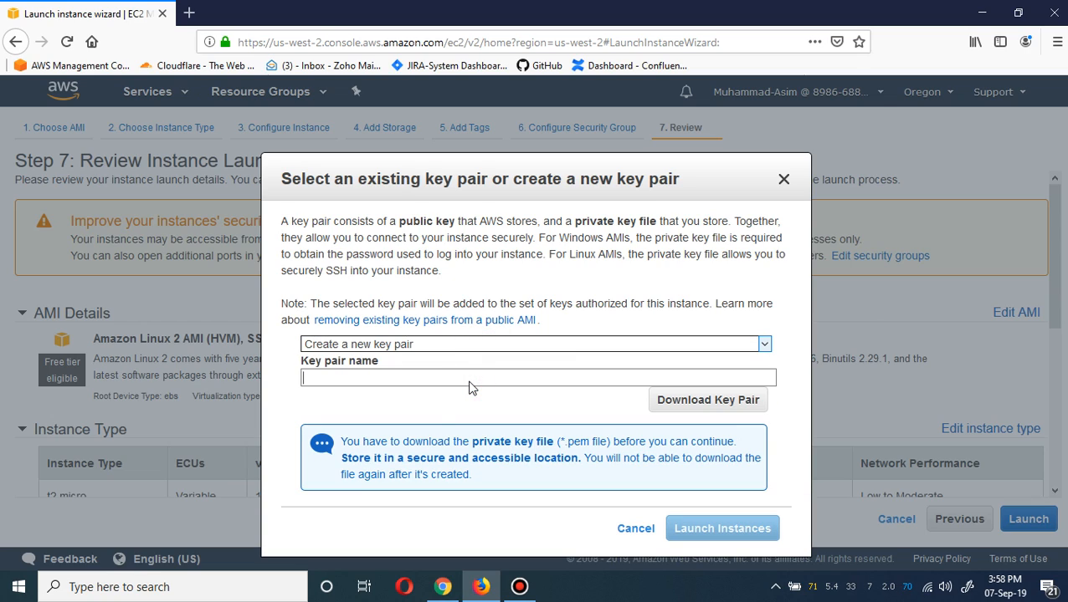
left_click(467, 377)
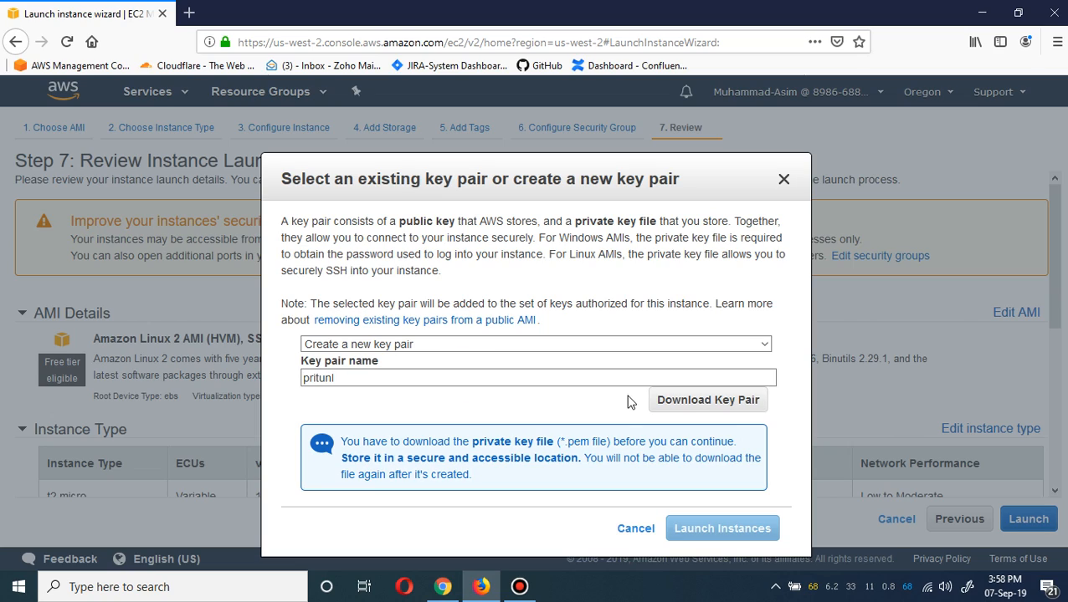
left_click(673, 401)
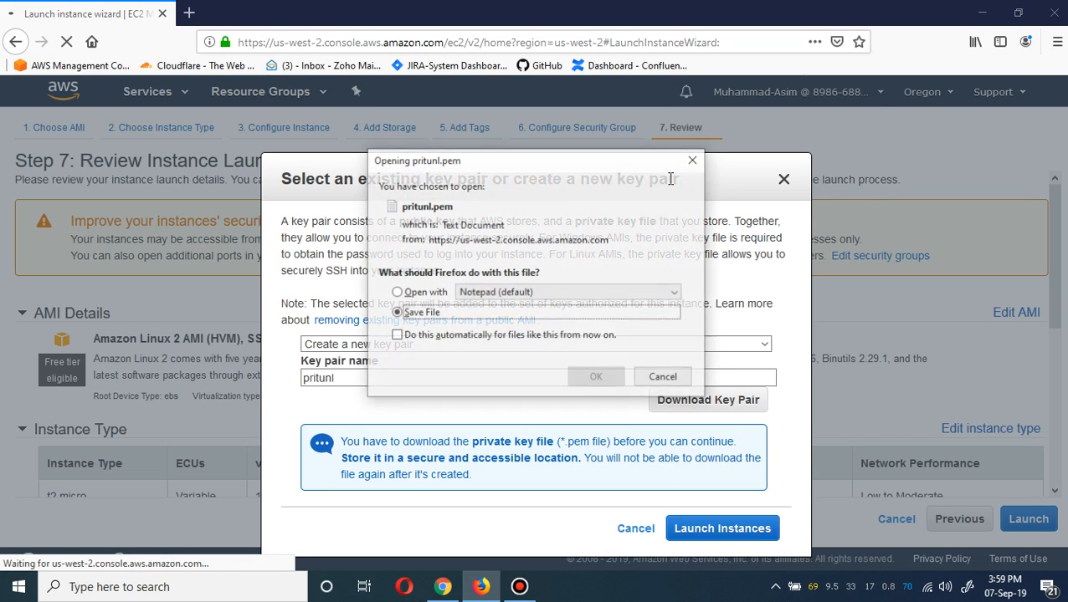
left_click(594, 376)
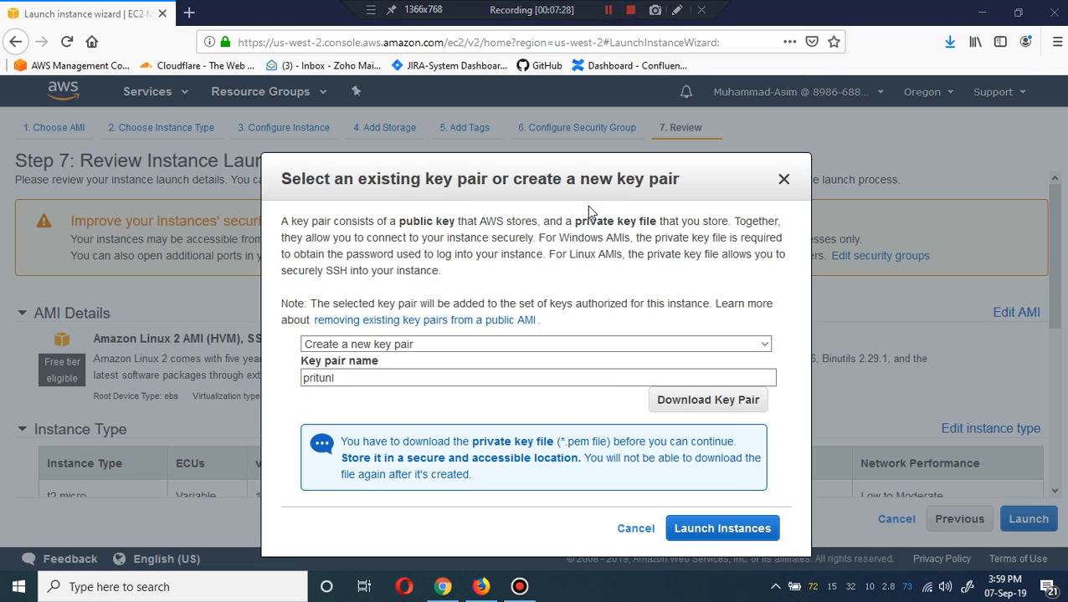
Launch the instance and move pritunl.pem from the Downloads folder to the desktop
left_click(721, 531)
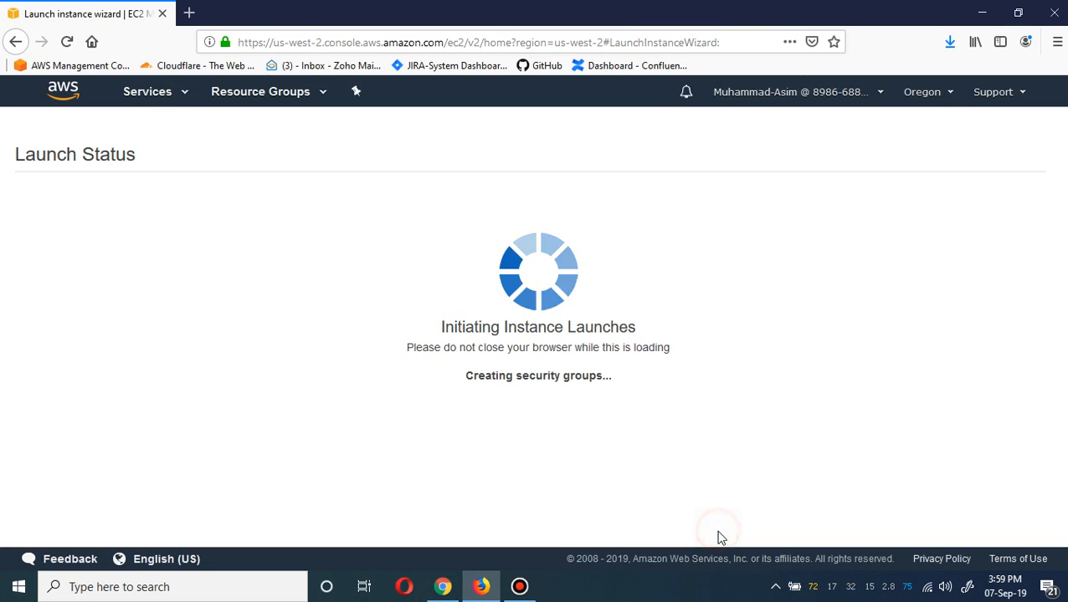
left_click(950, 43)
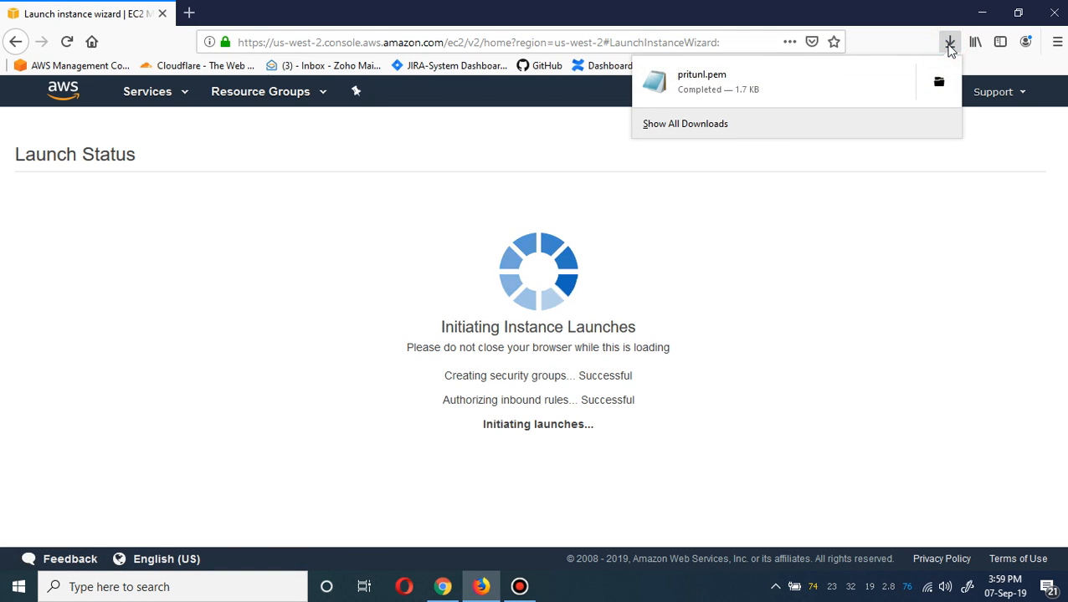
left_click(938, 82)
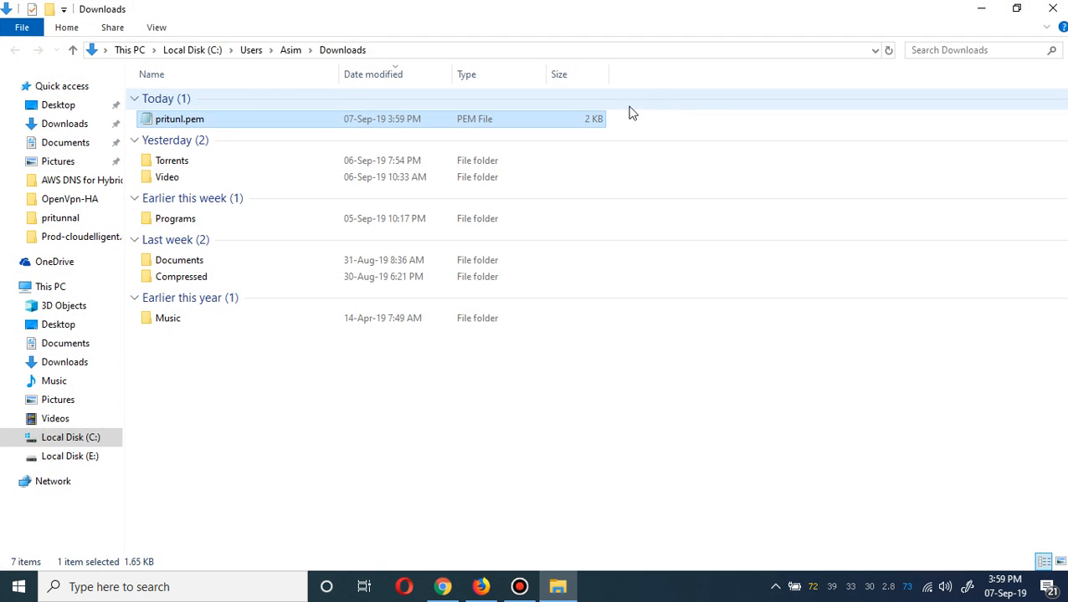
right_click(263, 114)
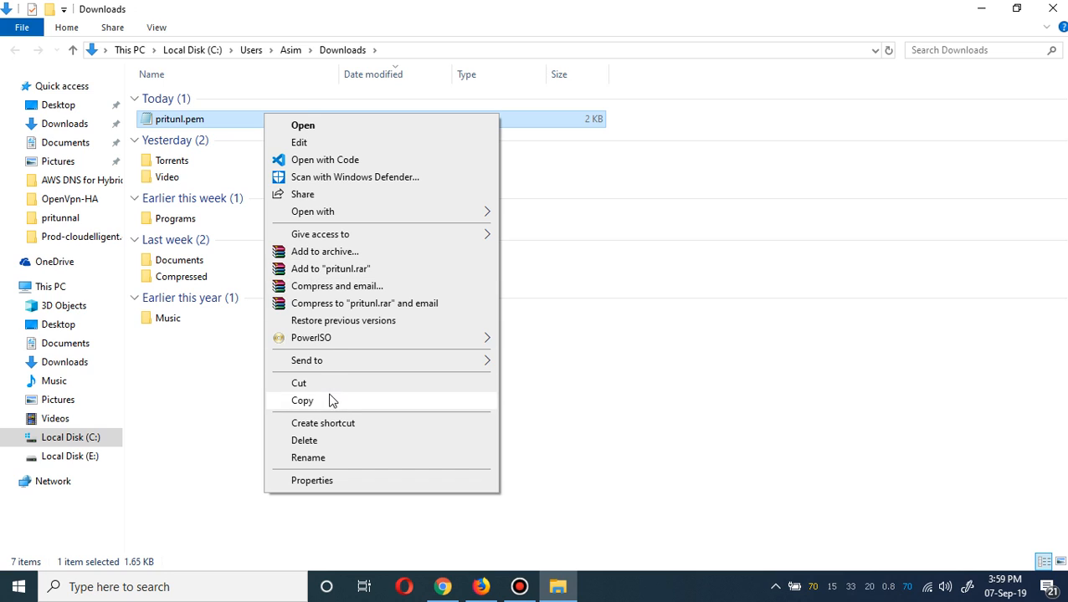
left_click(343, 385)
left_click(981, 8)
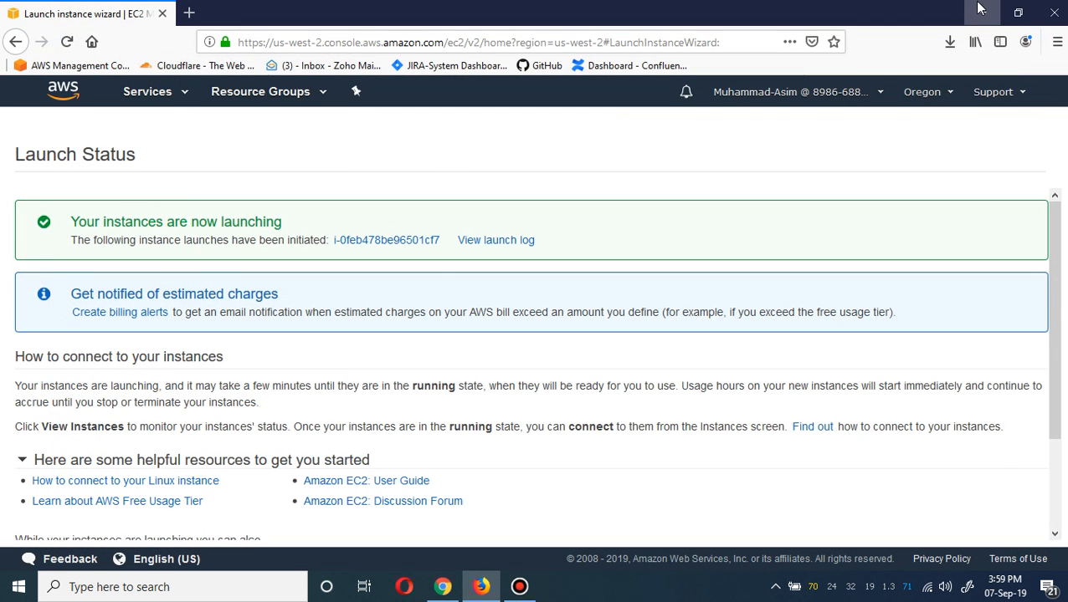
left_click(981, 9)
right_click(729, 30)
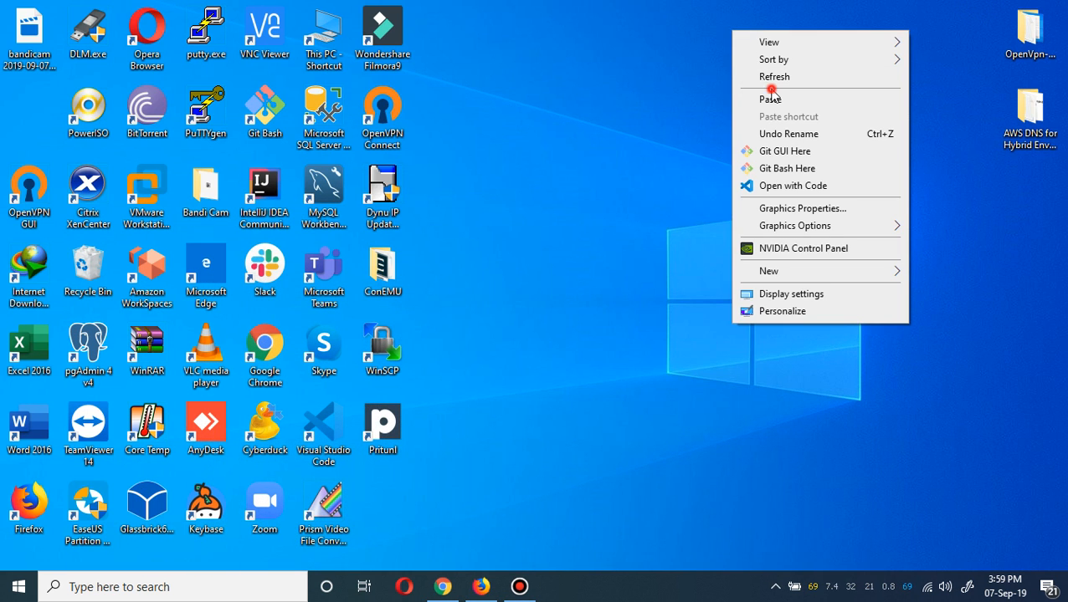
left_click(770, 98)
Back in the browser, clear the downloads history and close the Library window
left_click(482, 587)
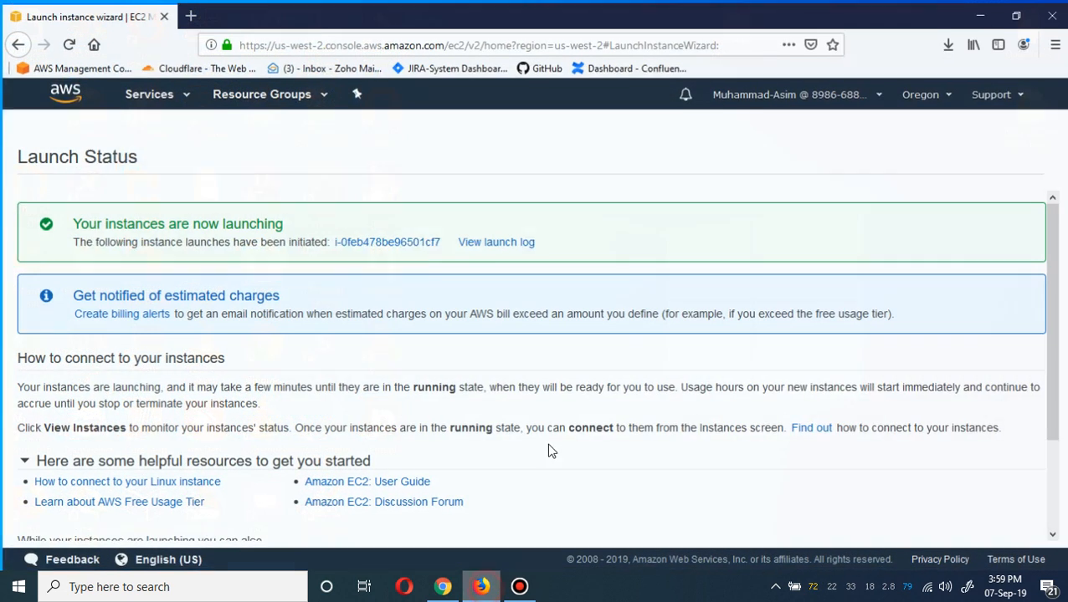
left_click(948, 43)
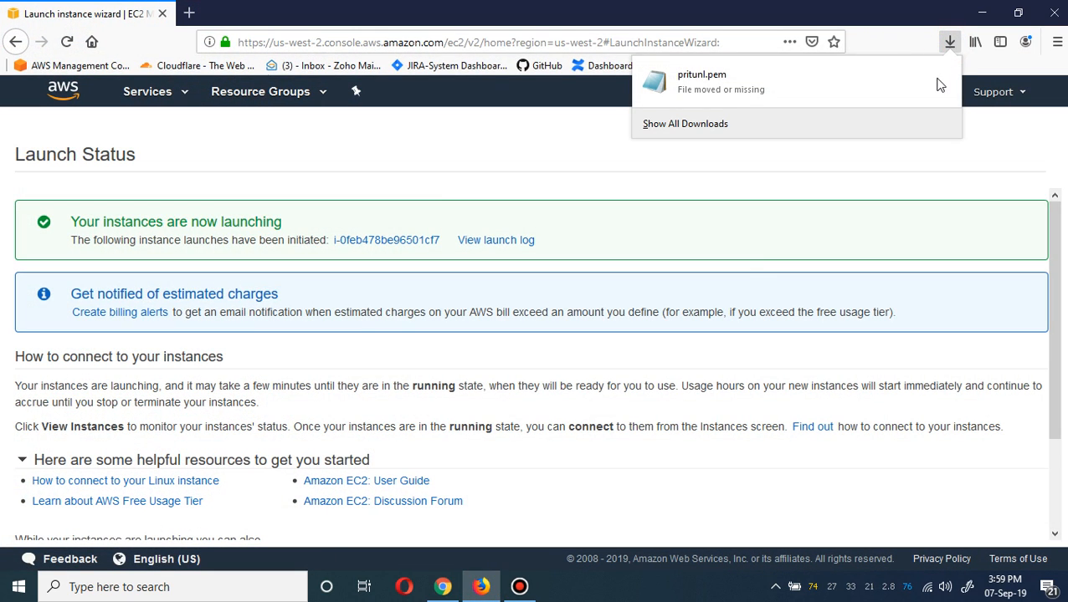
left_click(722, 114)
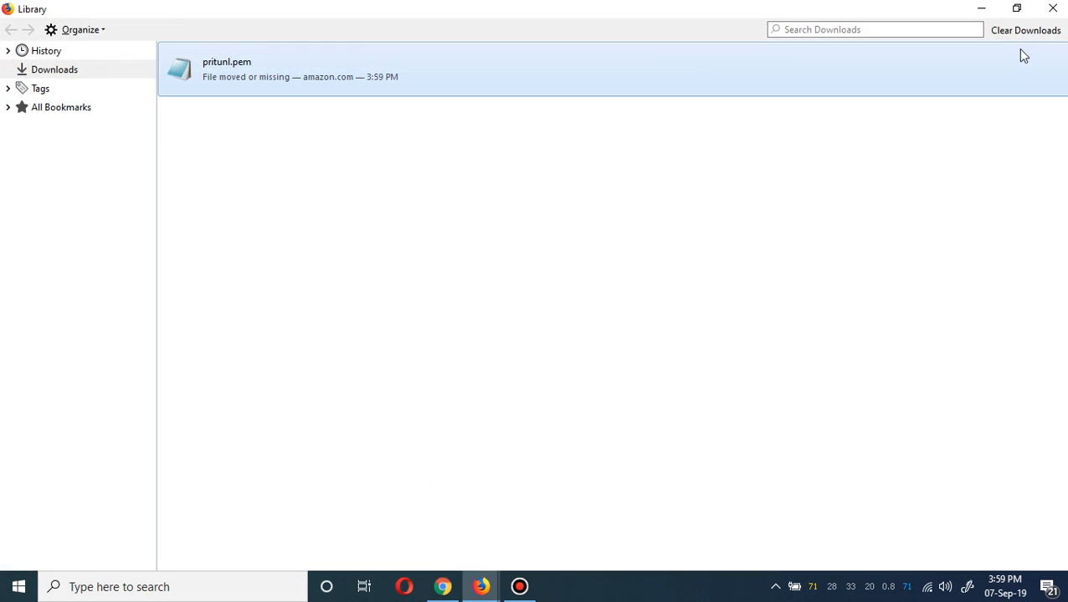
left_click(1026, 30)
left_click(1053, 9)
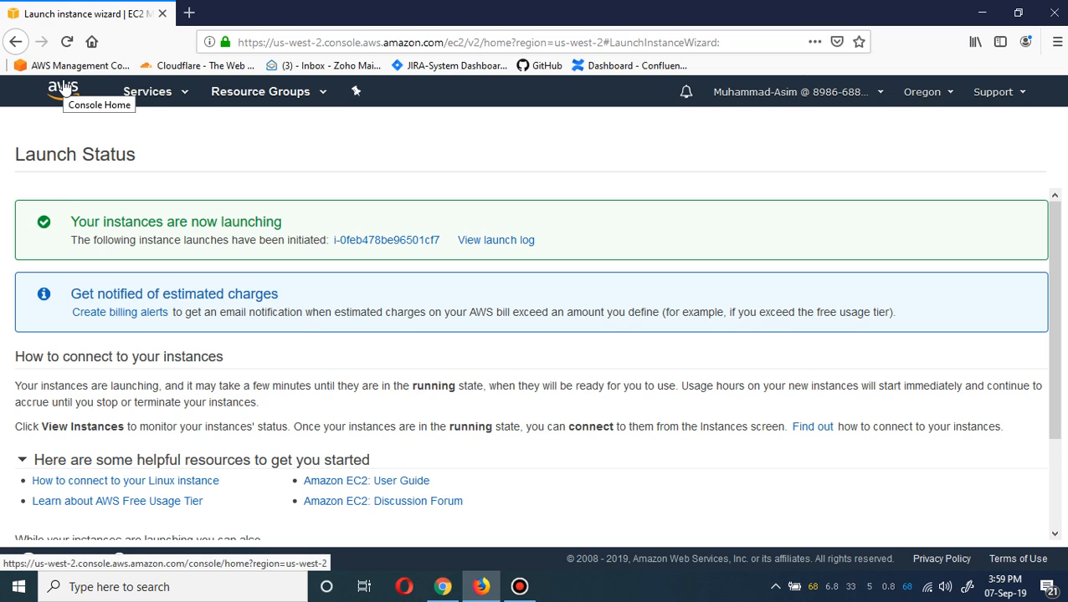
Allocate a new Elastic IP address, 52.36.236.171, from Amazon's pool
left_click(384, 240)
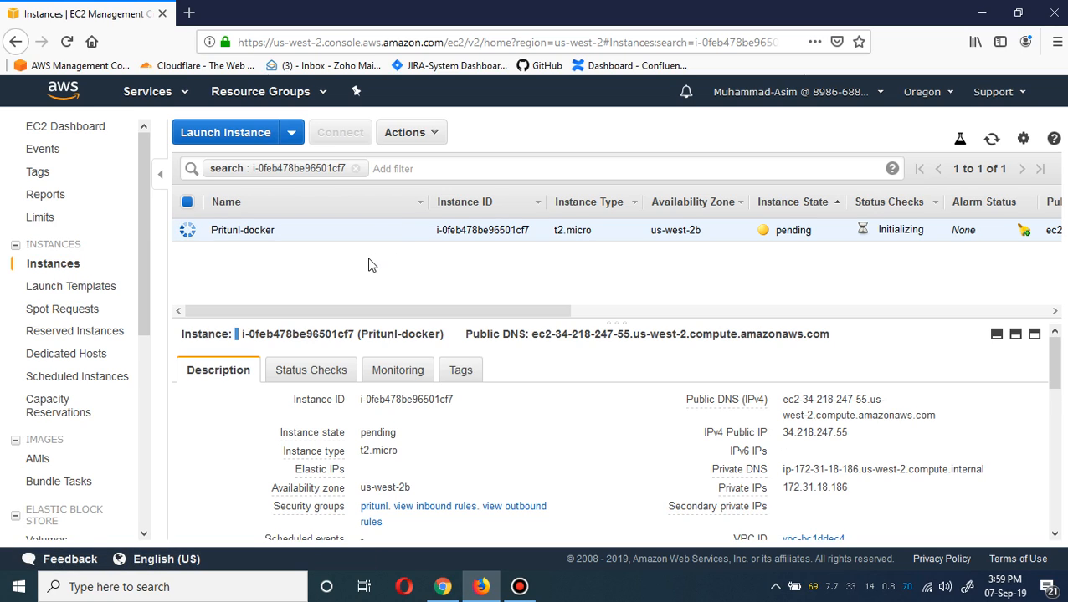
left_click(143, 481)
left_click(63, 310)
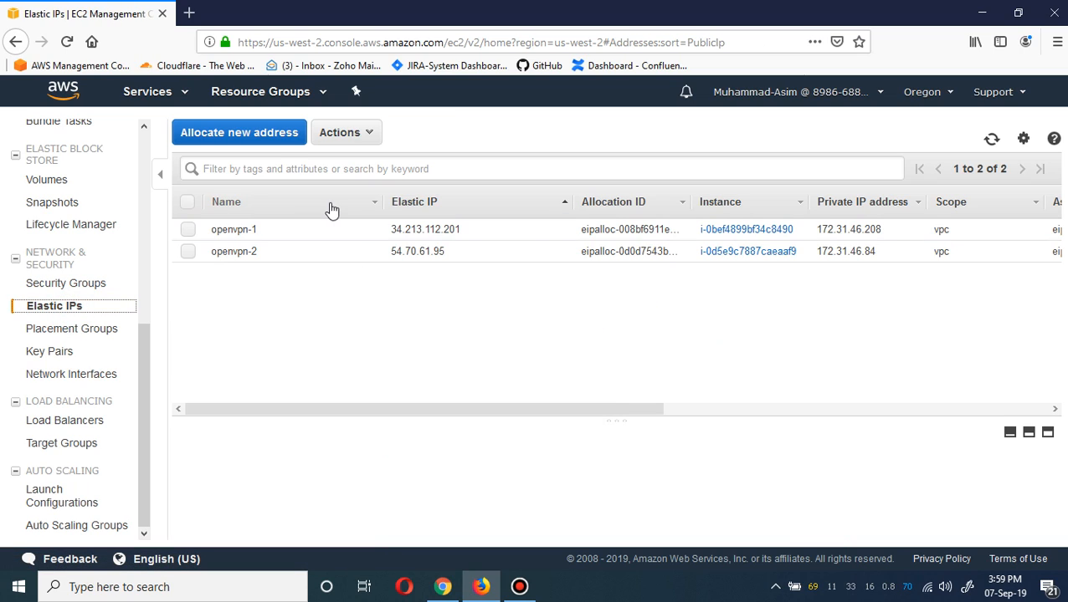
left_click(255, 131)
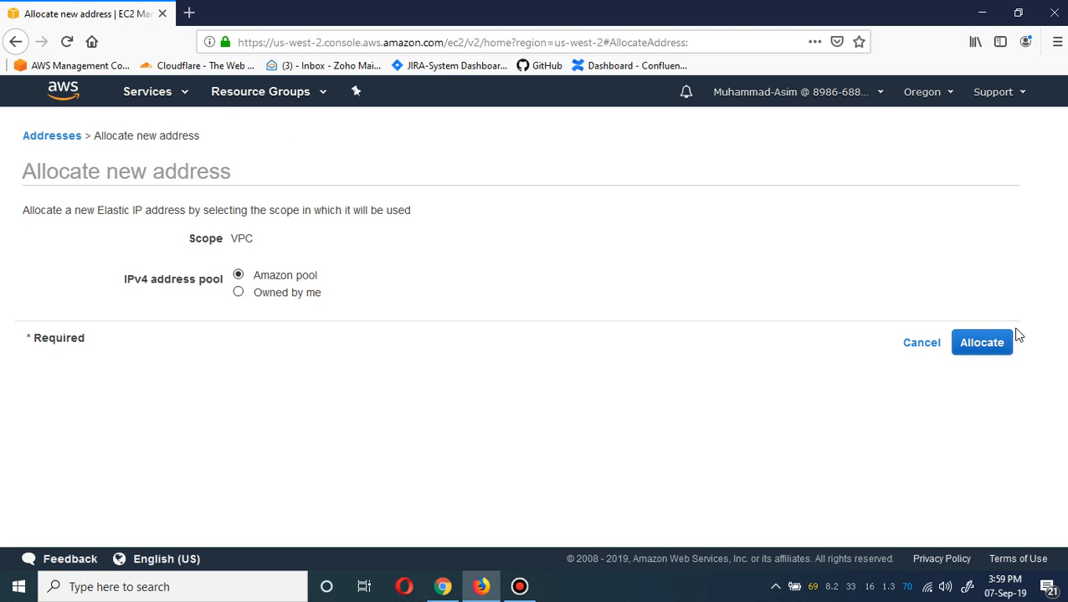
left_click(991, 345)
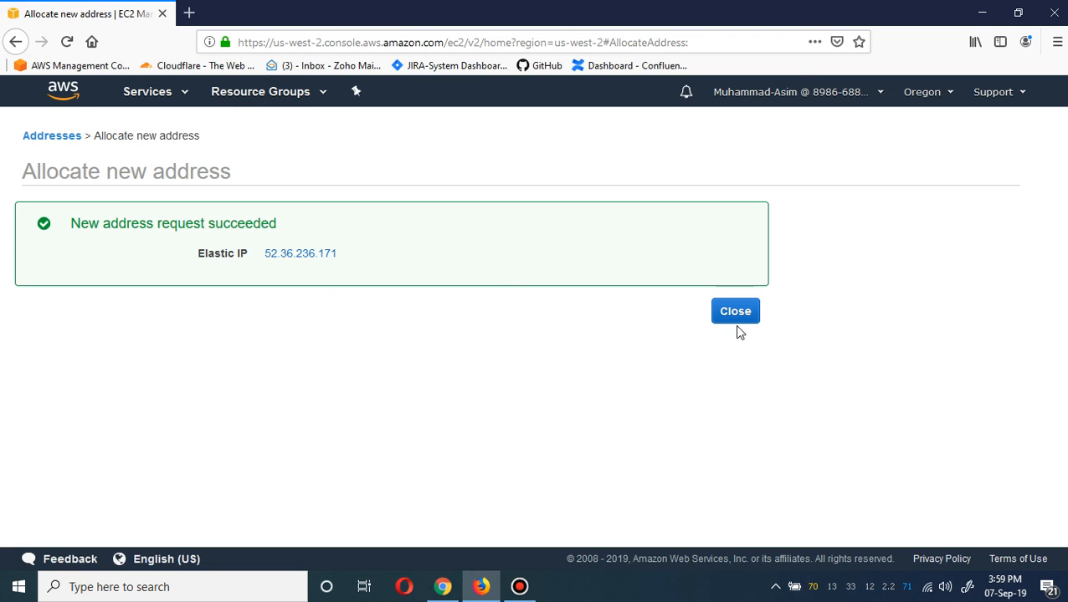
left_click(738, 317)
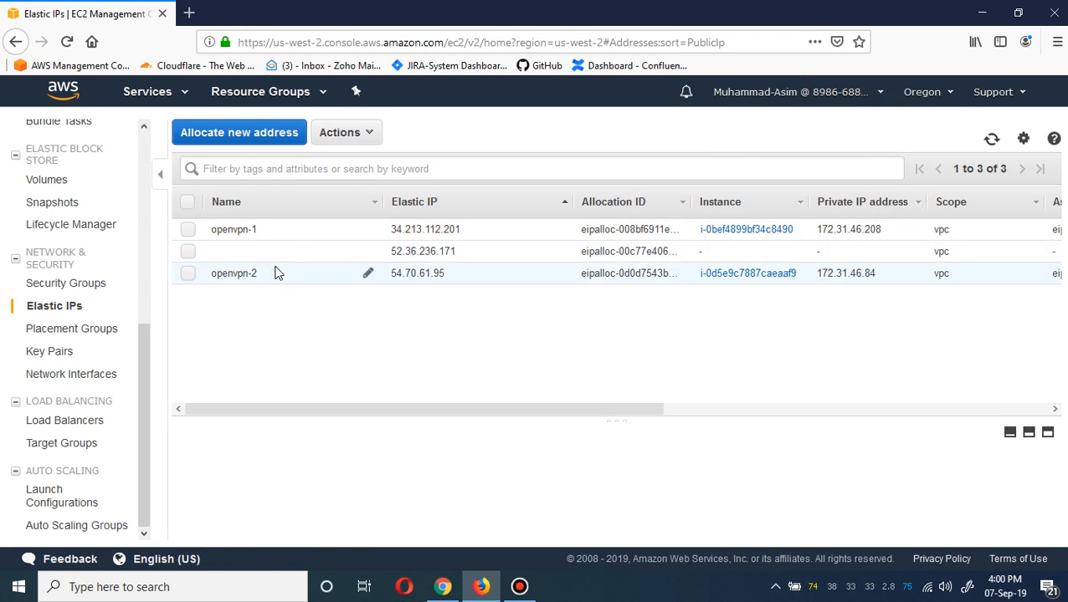
Name the address pritunl and associate it with the Pritunl-docker instance
left_click(366, 254)
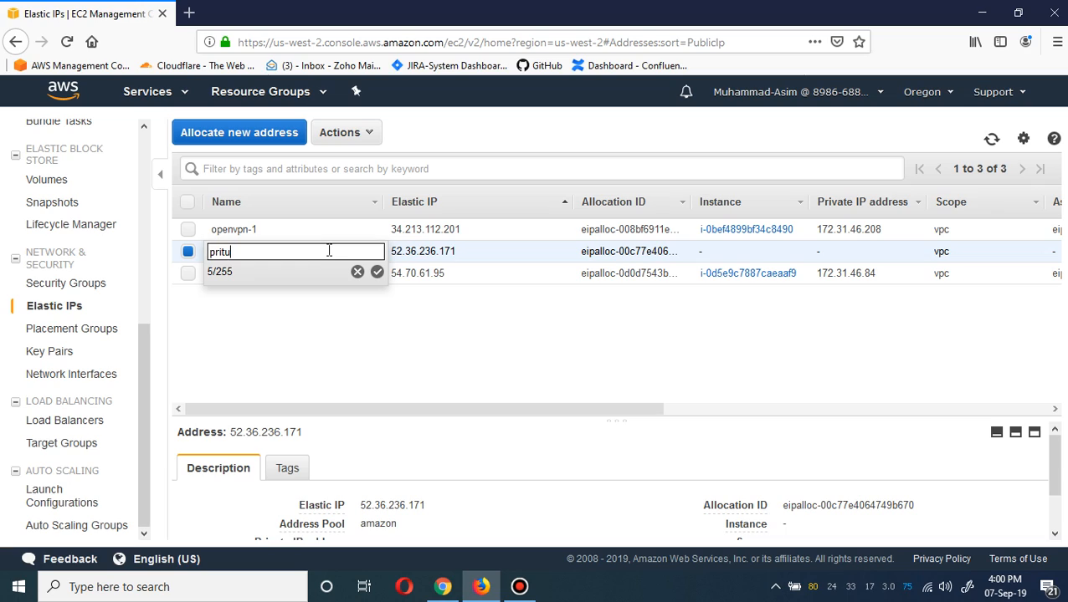
left_click(377, 272)
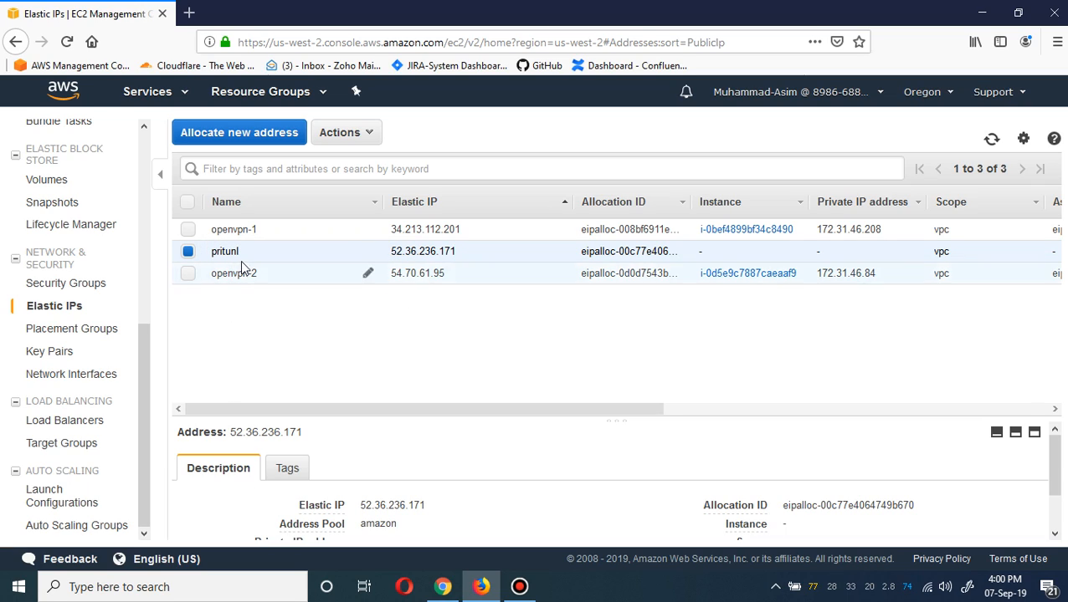
right_click(269, 250)
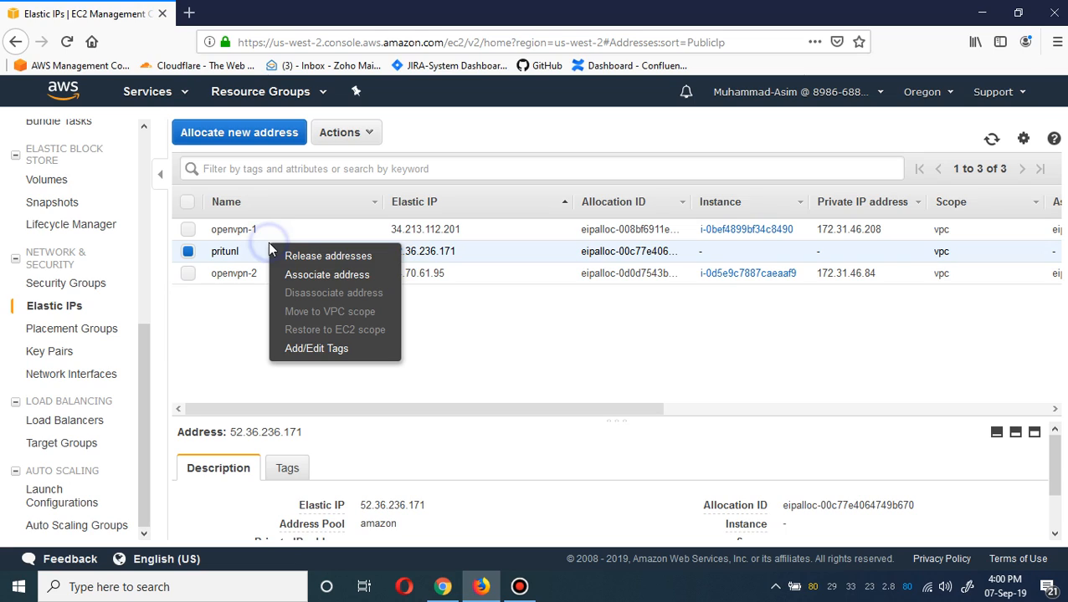
left_click(306, 276)
left_click(335, 294)
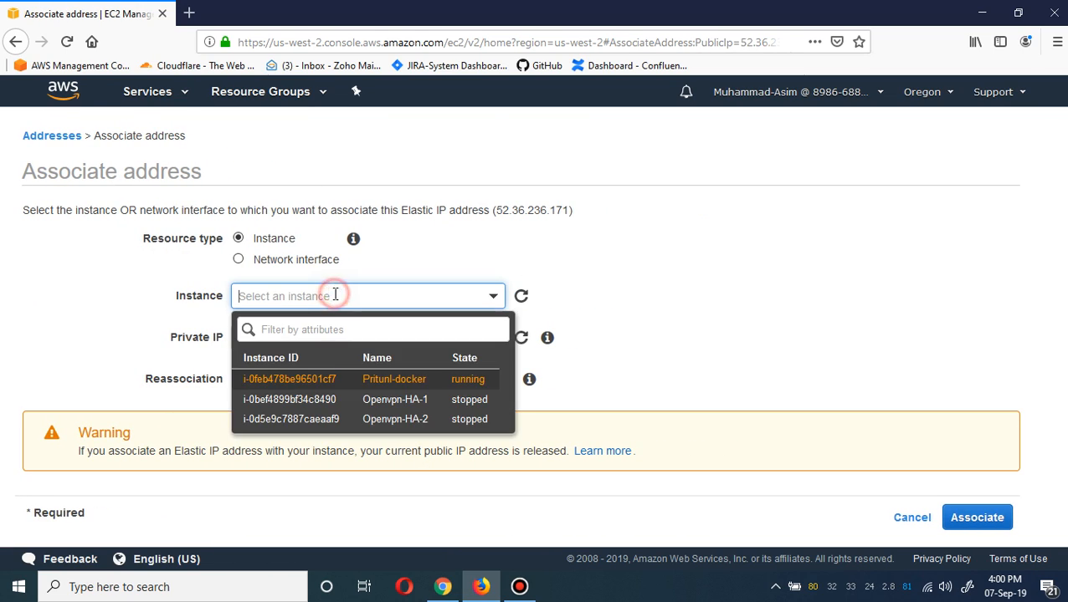
left_click(428, 379)
left_click(982, 517)
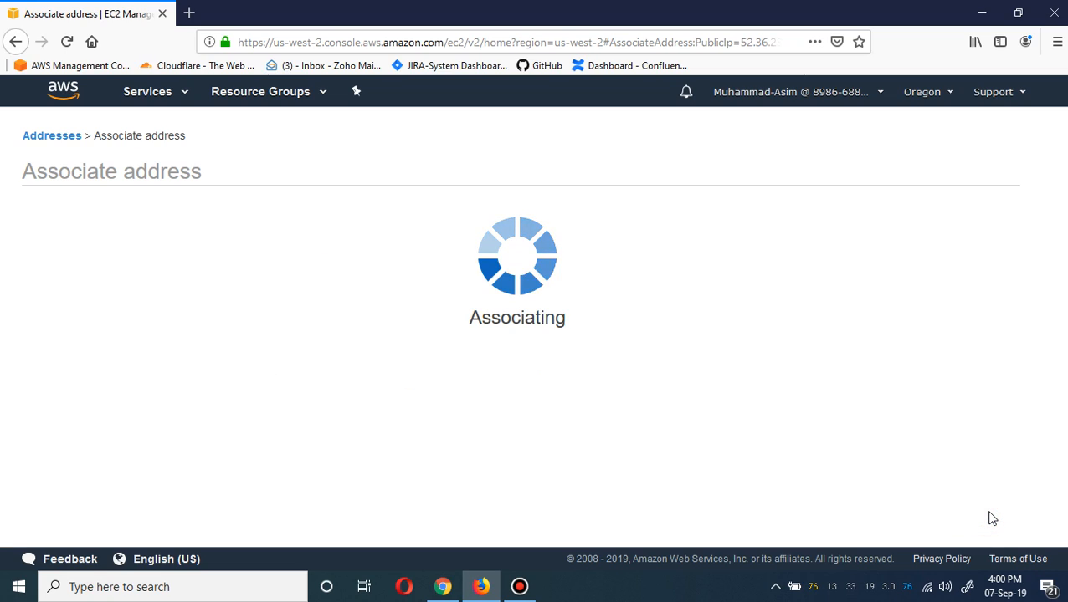
left_click(609, 8)
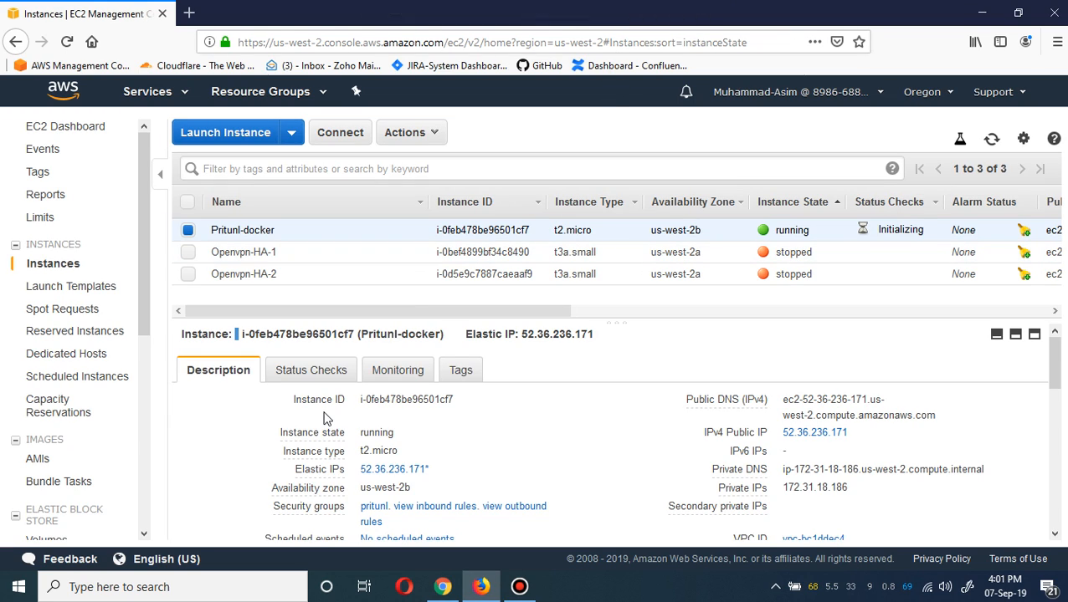
left_click(373, 506)
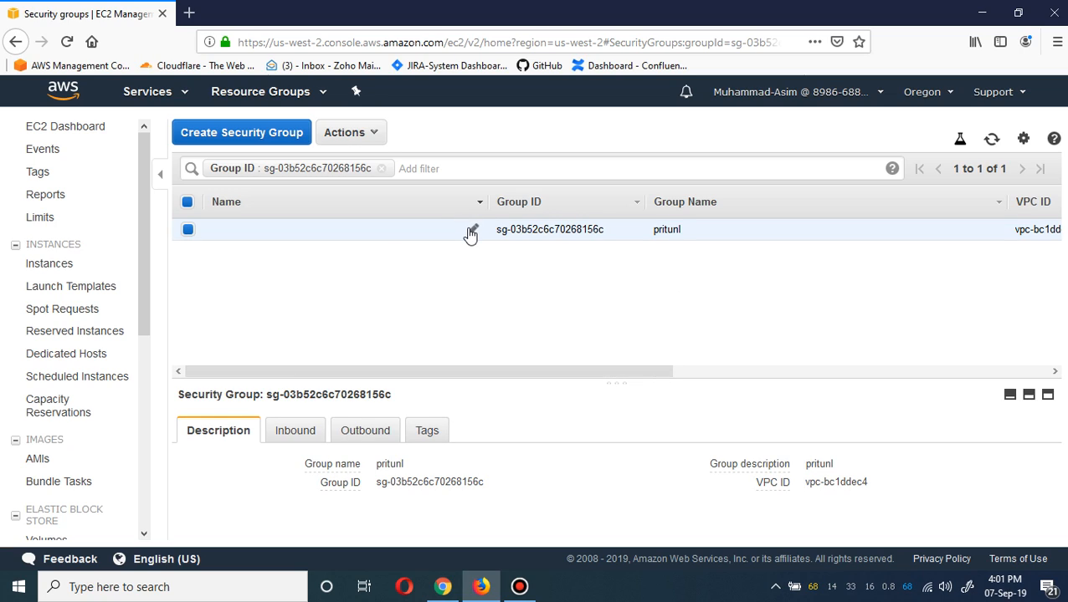
Name the security group pritunl and show its inbound rules
left_click(472, 231)
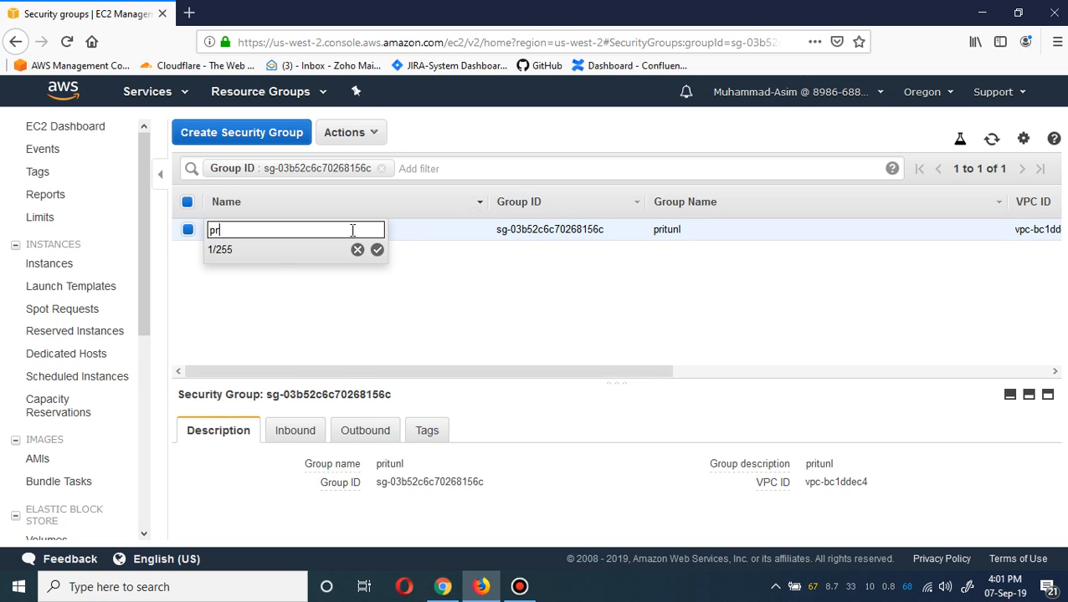
type("pritunl")
key("Return")
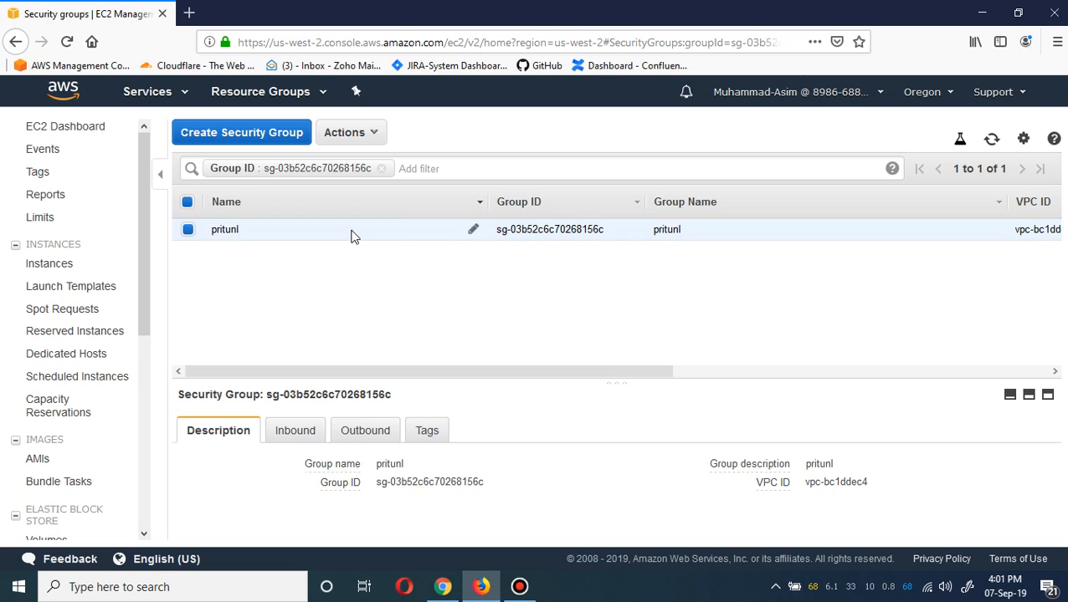
left_click(314, 230)
left_click(294, 445)
left_click_drag(422, 379, 436, 262)
Add an HTTPS port 443 inbound rule from anywhere, save it, and return to Instances
left_click(209, 357)
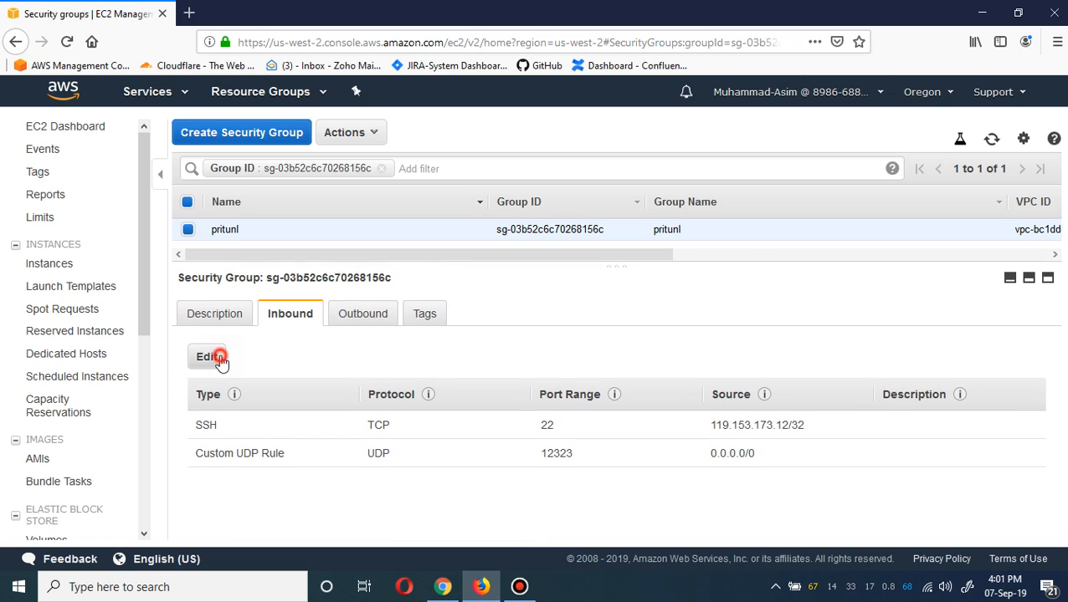
left_click(164, 348)
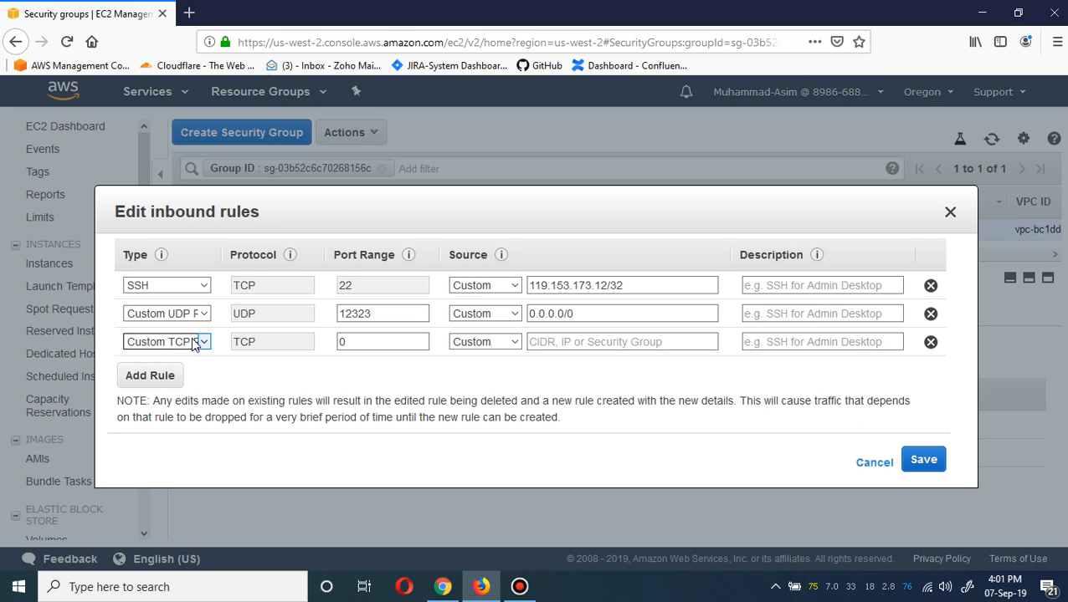
left_click(373, 341)
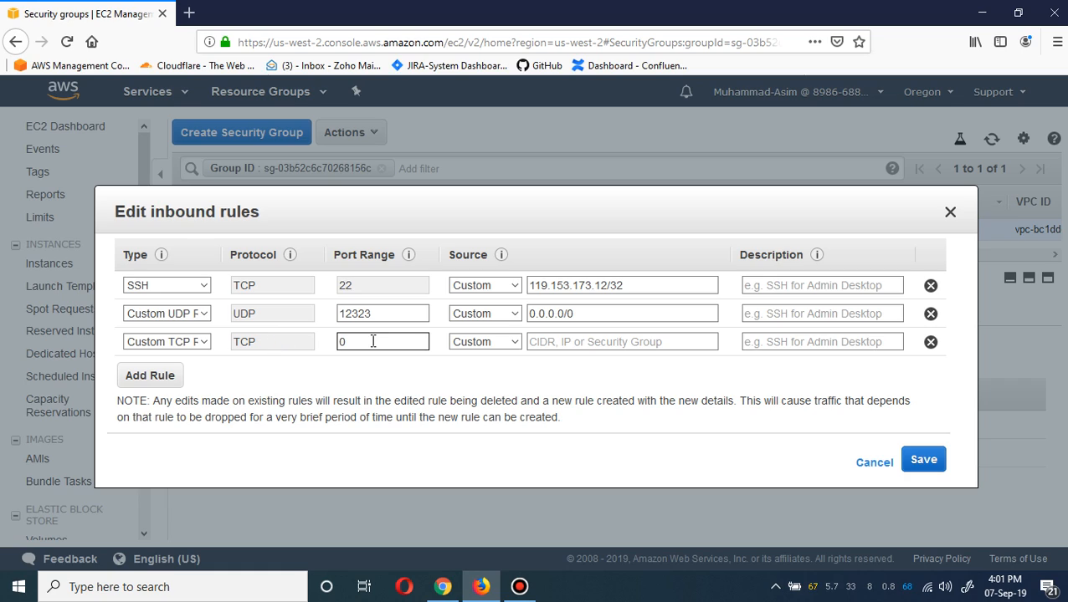
left_click(203, 342)
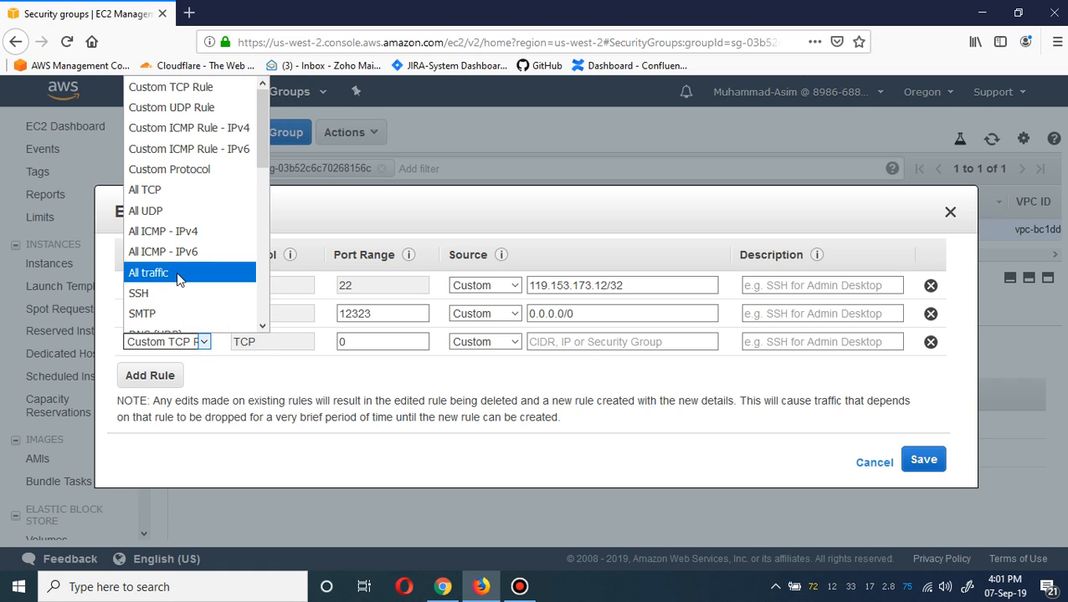
key("h")
key("h")
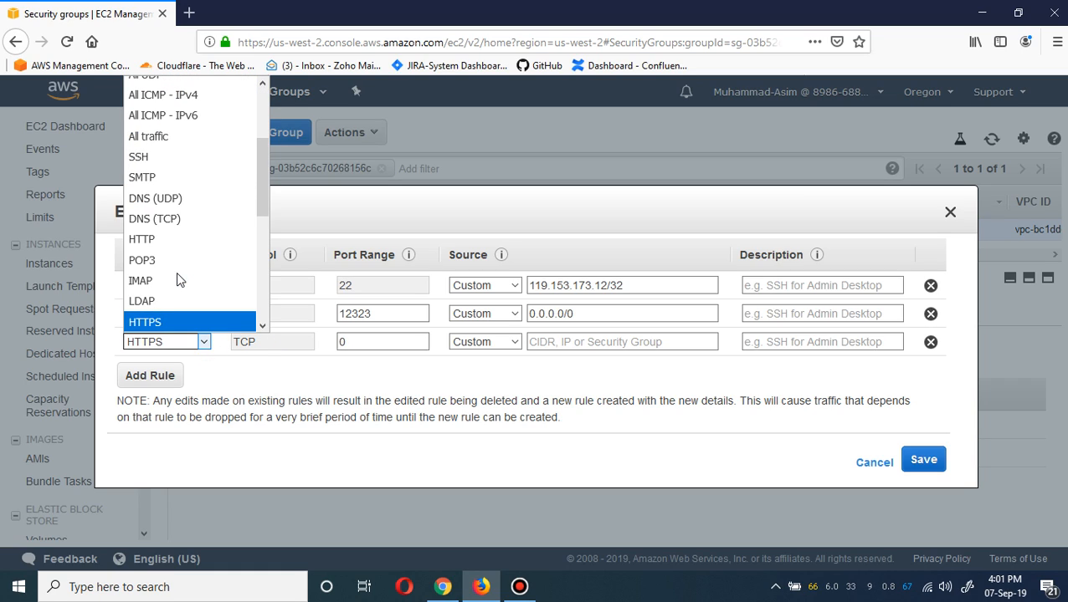
left_click(190, 320)
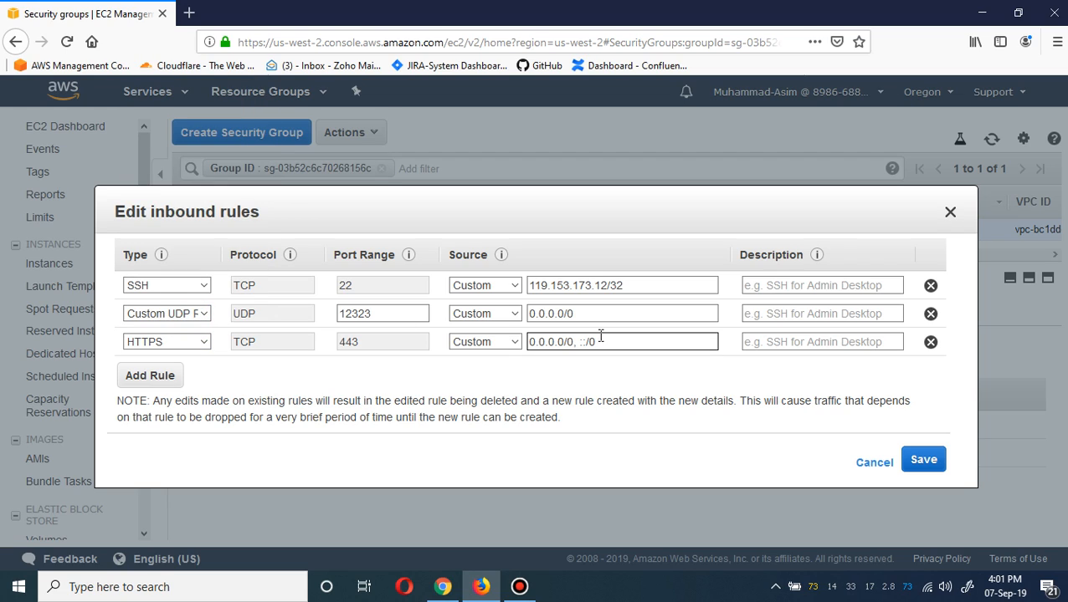
left_click(923, 461)
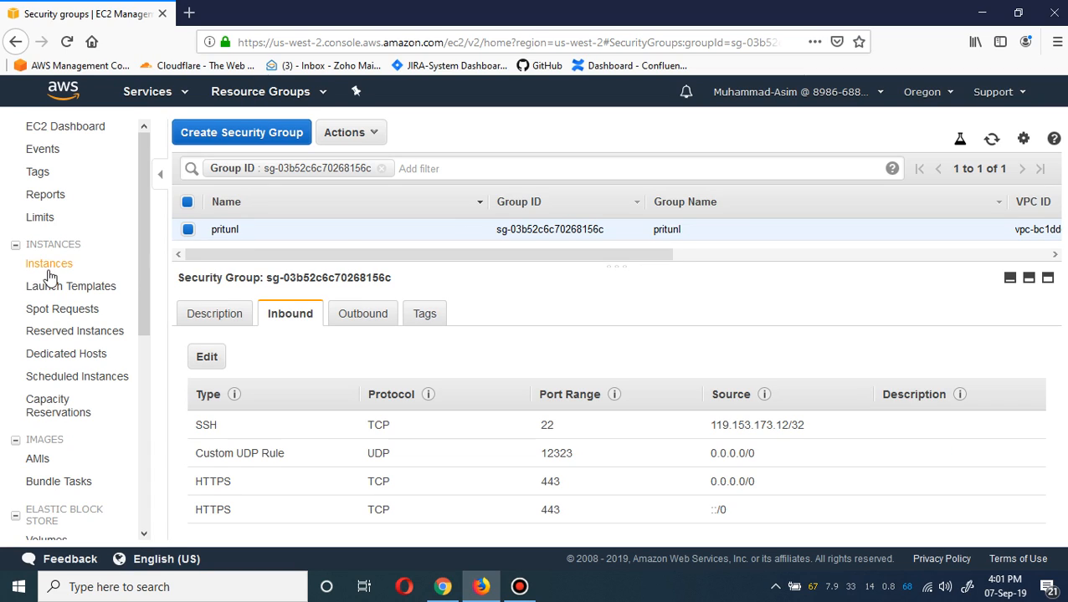
left_click(49, 267)
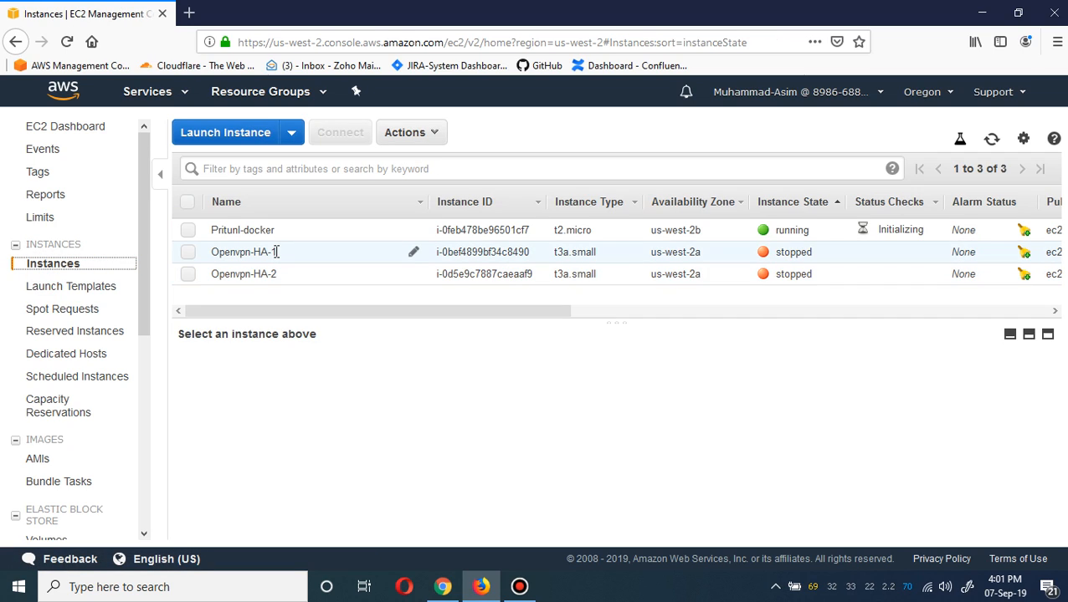
Copy Pritunl-docker's public IP 52.36.236.171 and load it in a new tab
left_click(278, 233)
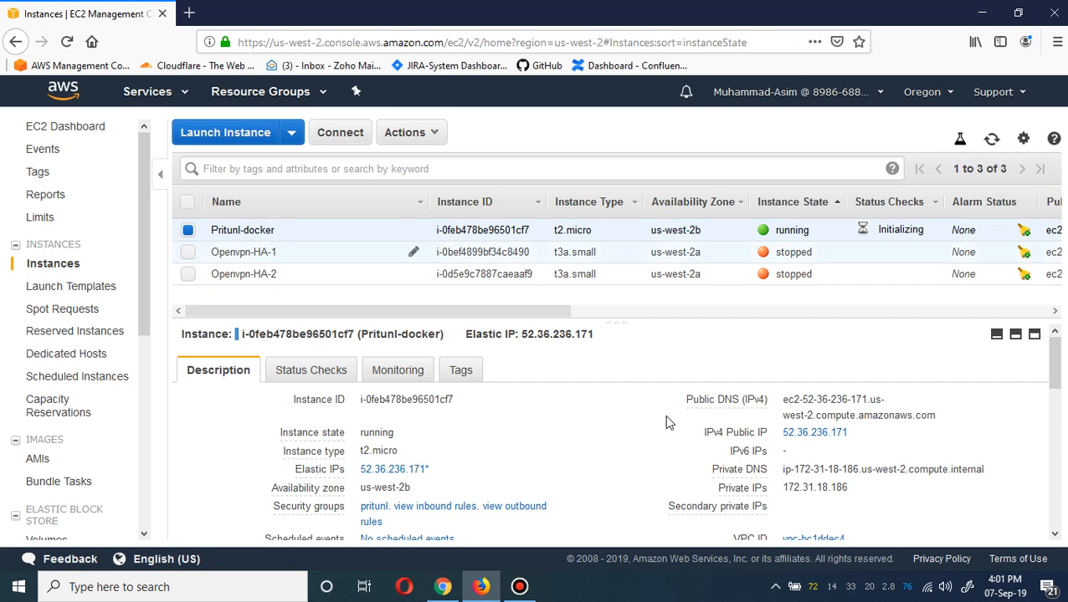
left_click(860, 432)
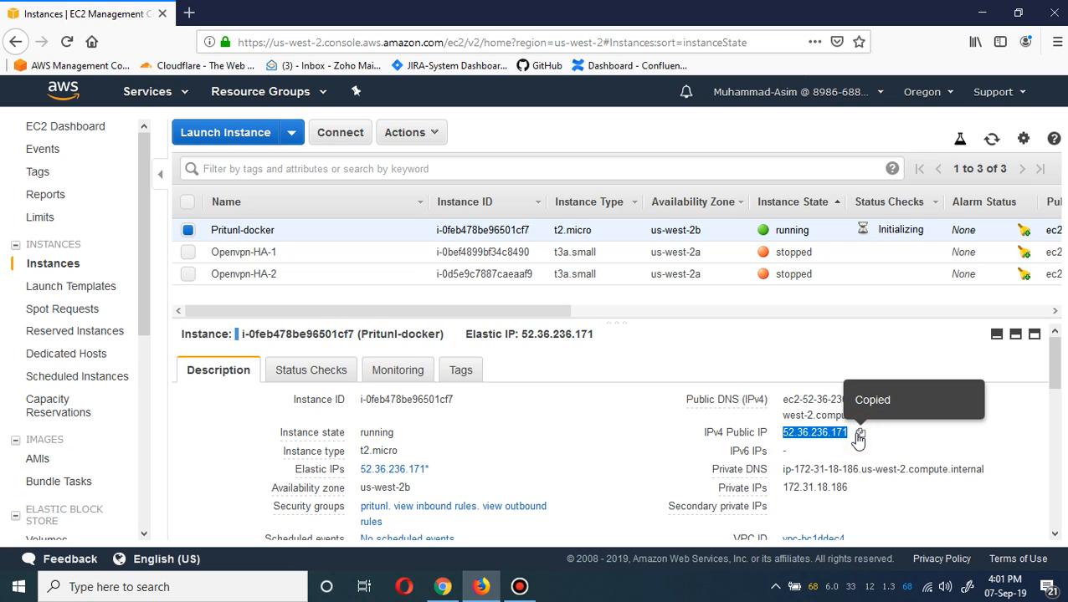
left_click(189, 13)
key("ctrl+v")
key("Return")
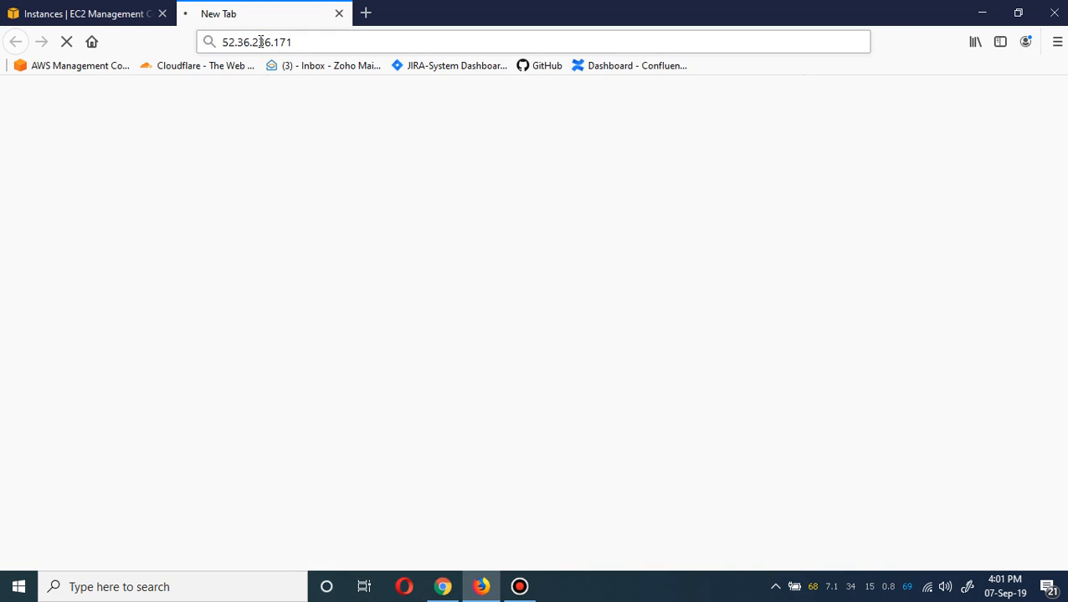
left_click(119, 10)
left_click(280, 10)
left_click(25, 10)
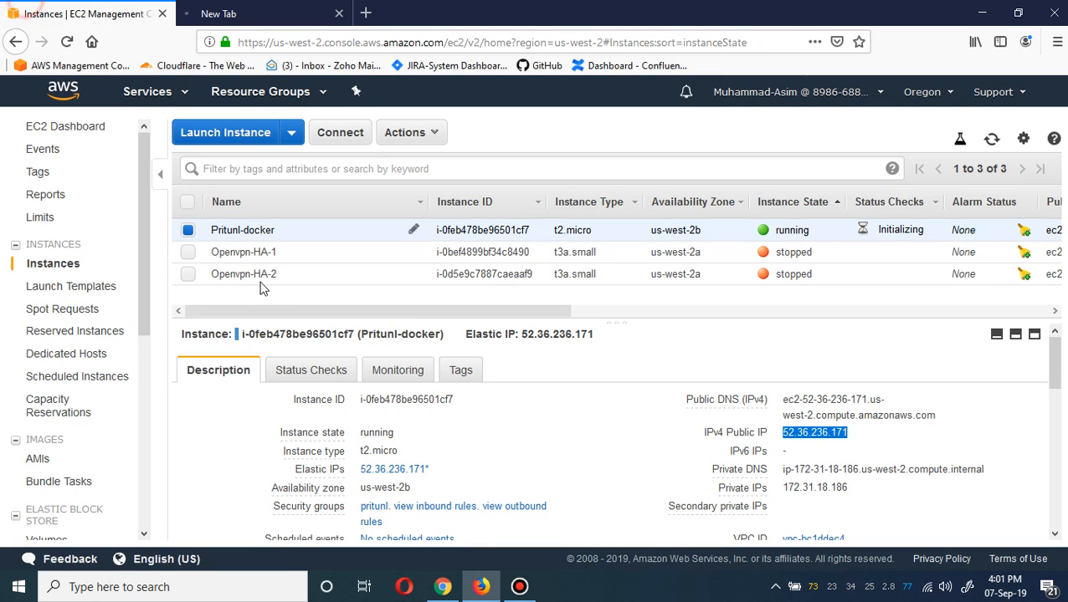
Add an HTTP port 80 inbound rule to the pritunl security group and save
left_click(380, 506)
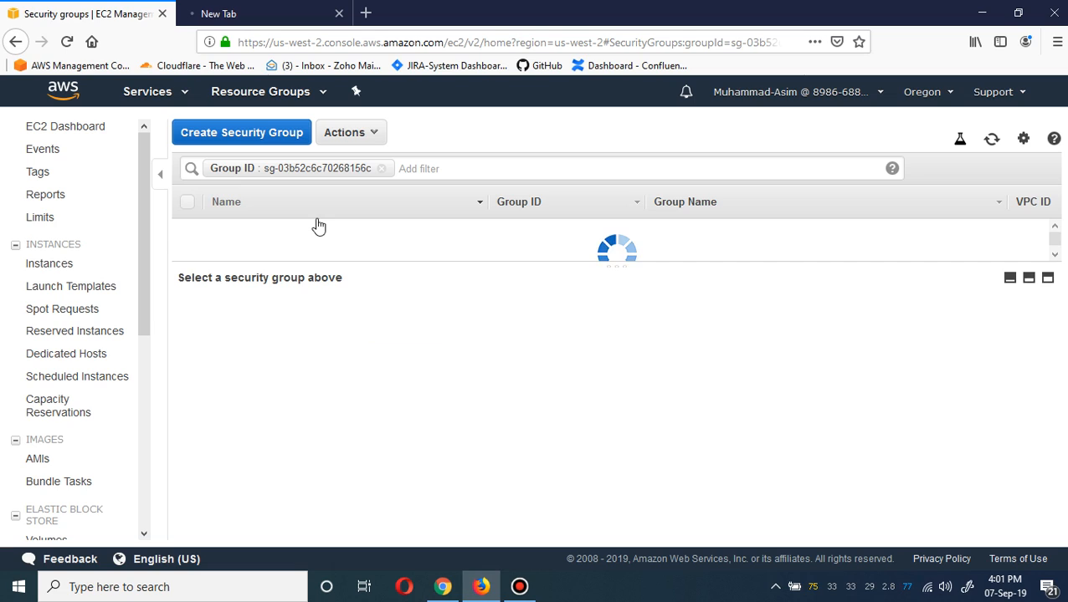
left_click(203, 358)
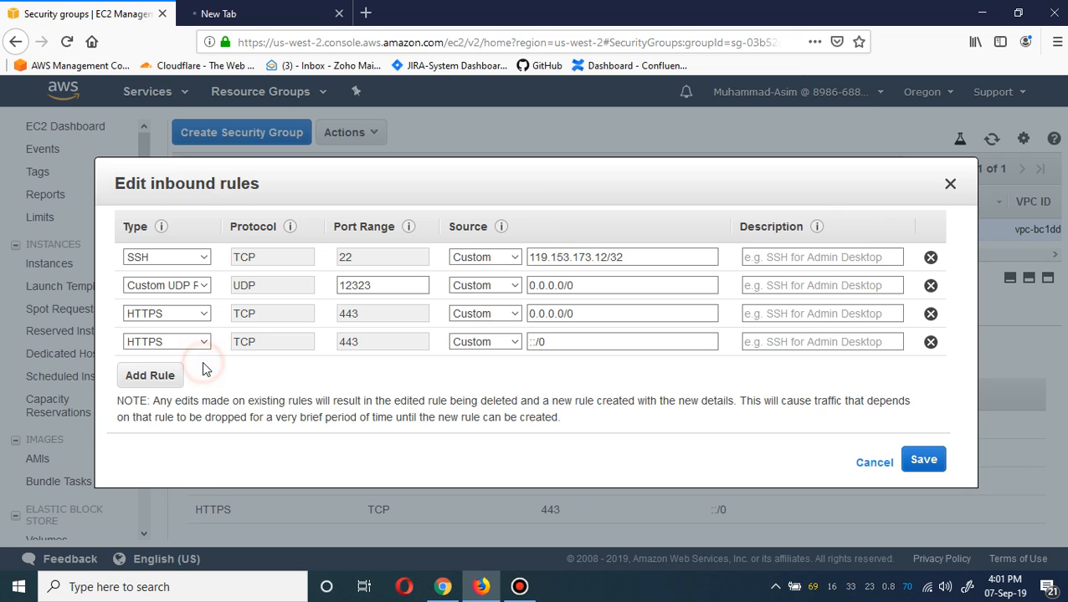
left_click(170, 377)
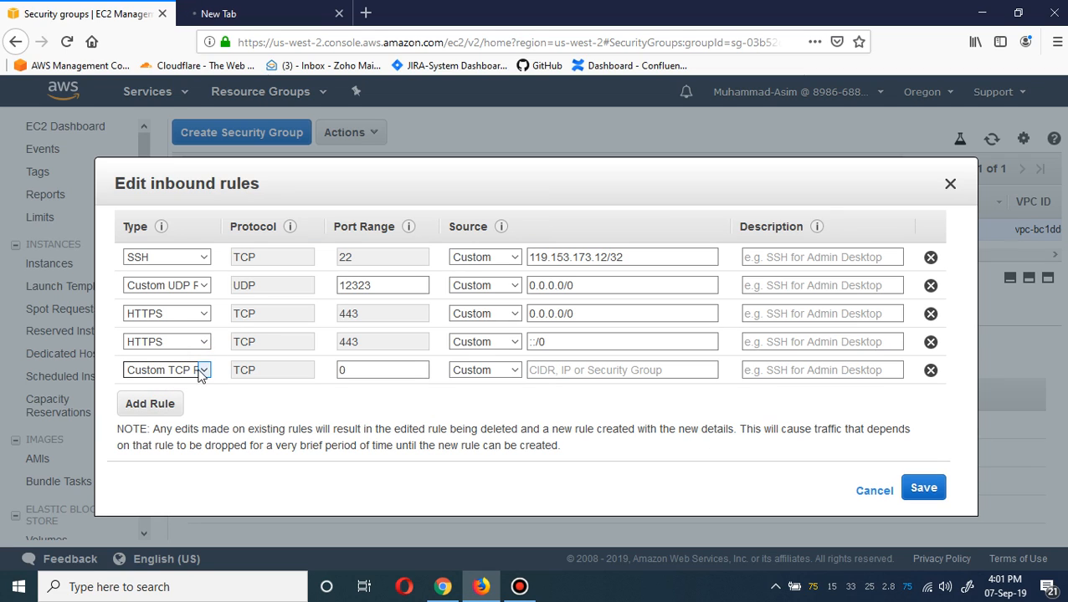
left_click(202, 370)
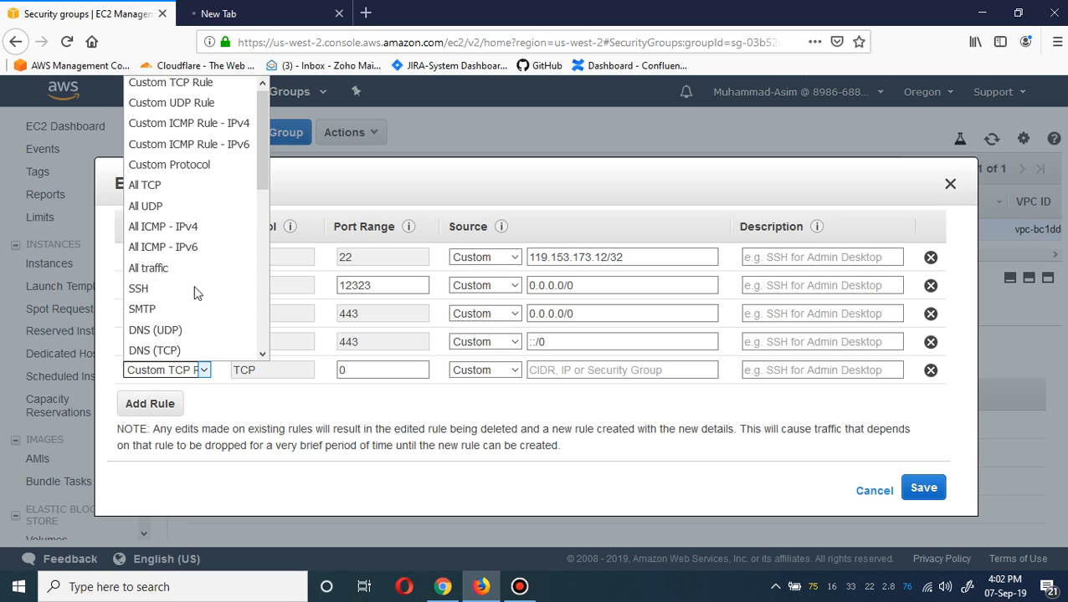
key("h")
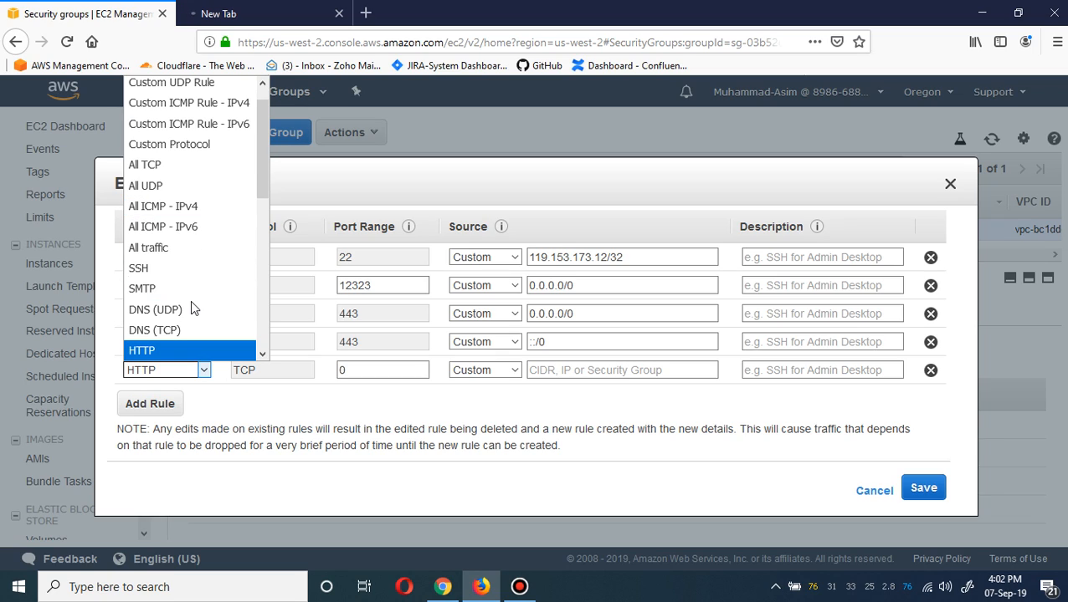
left_click(167, 350)
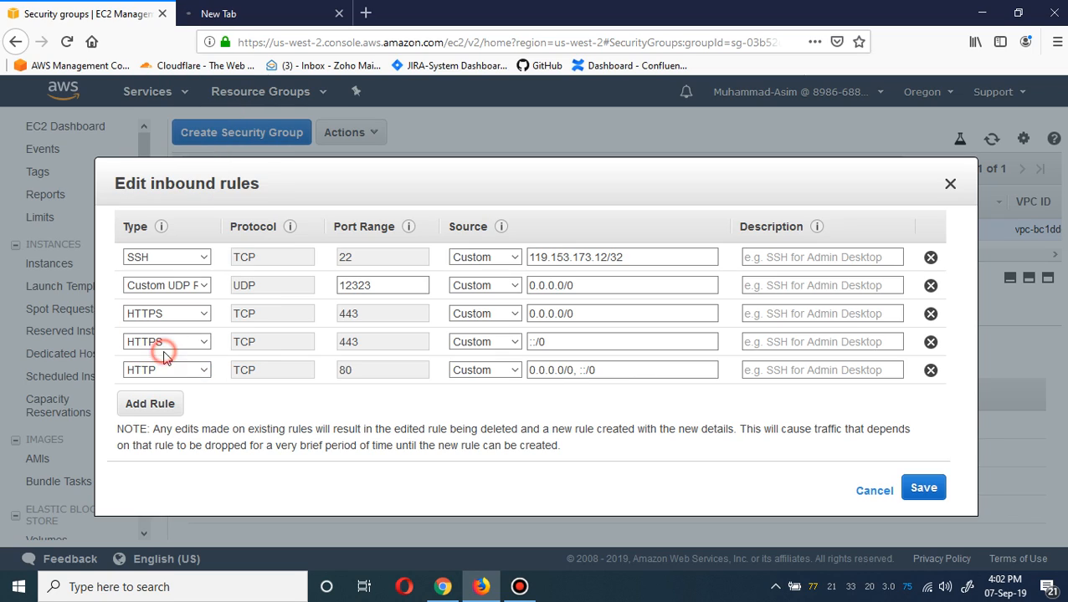
left_click(938, 489)
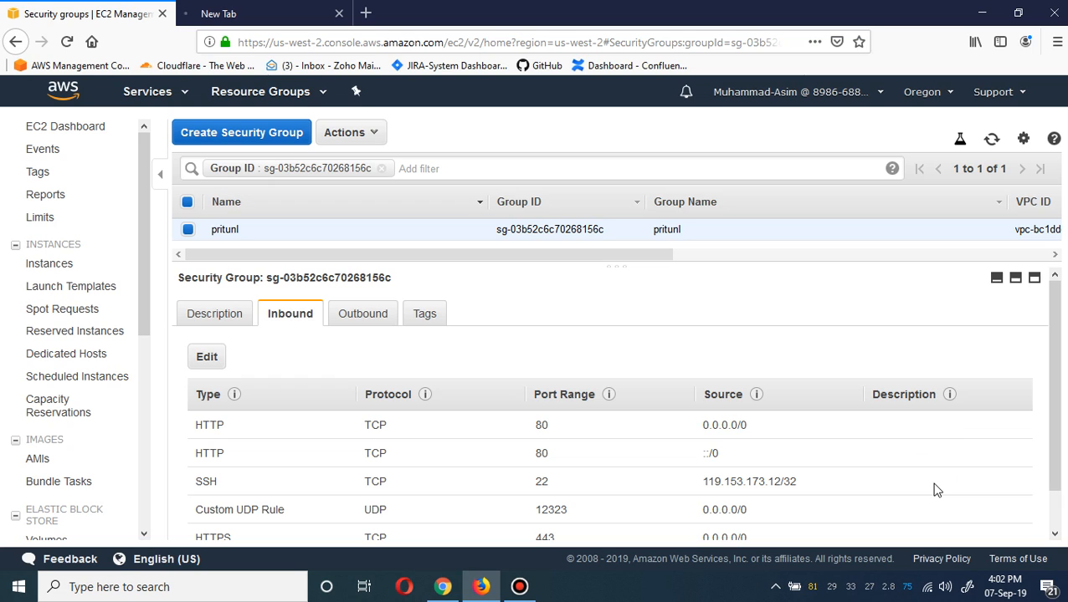
left_click(88, 264)
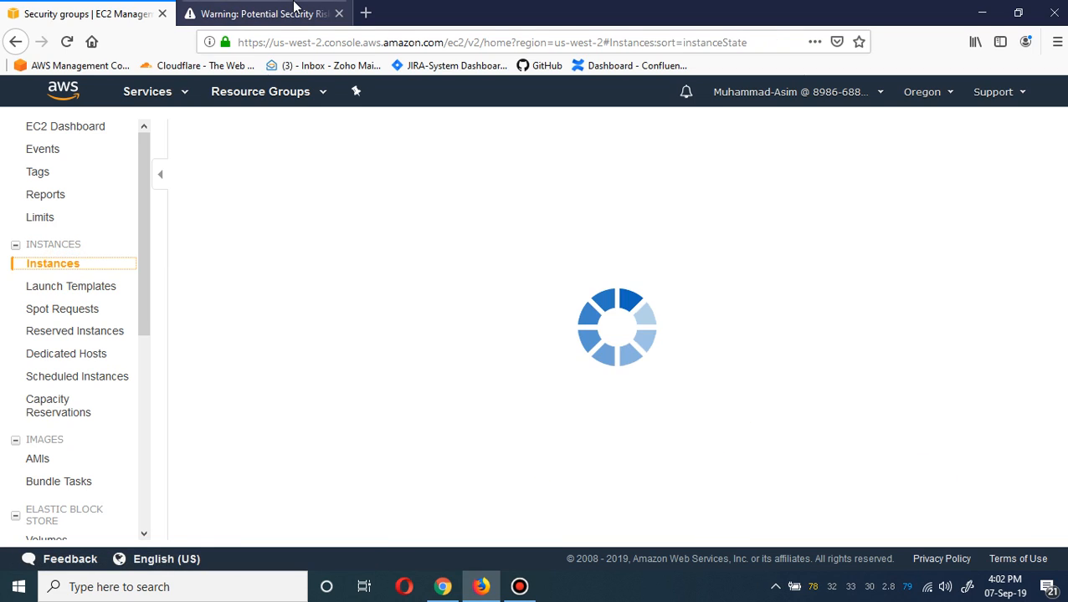
left_click(294, 8)
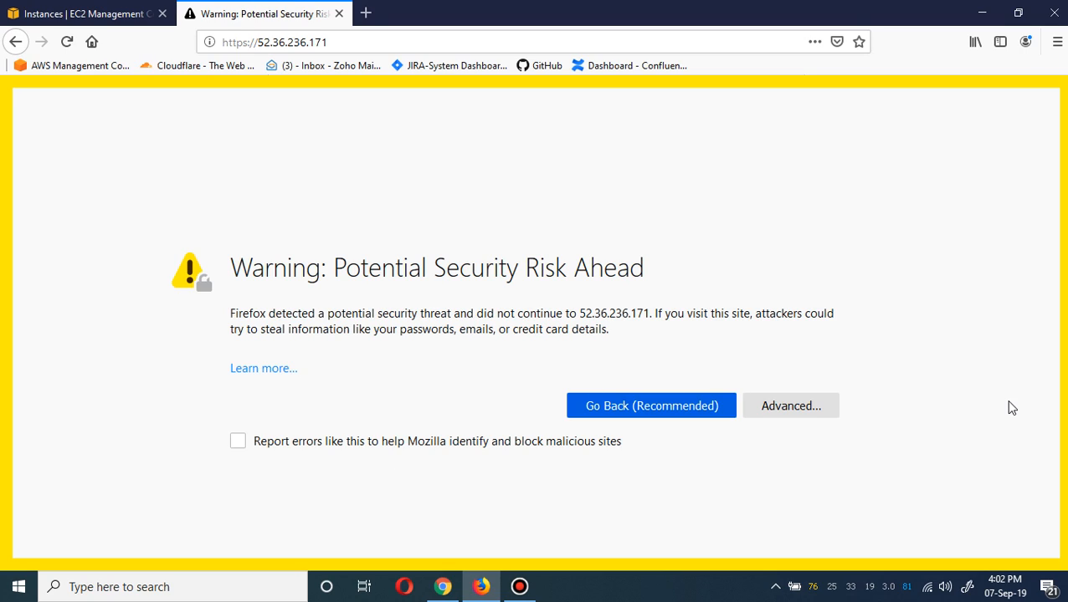
left_click(821, 410)
left_click(808, 411)
scroll(853, 424, "down", 3)
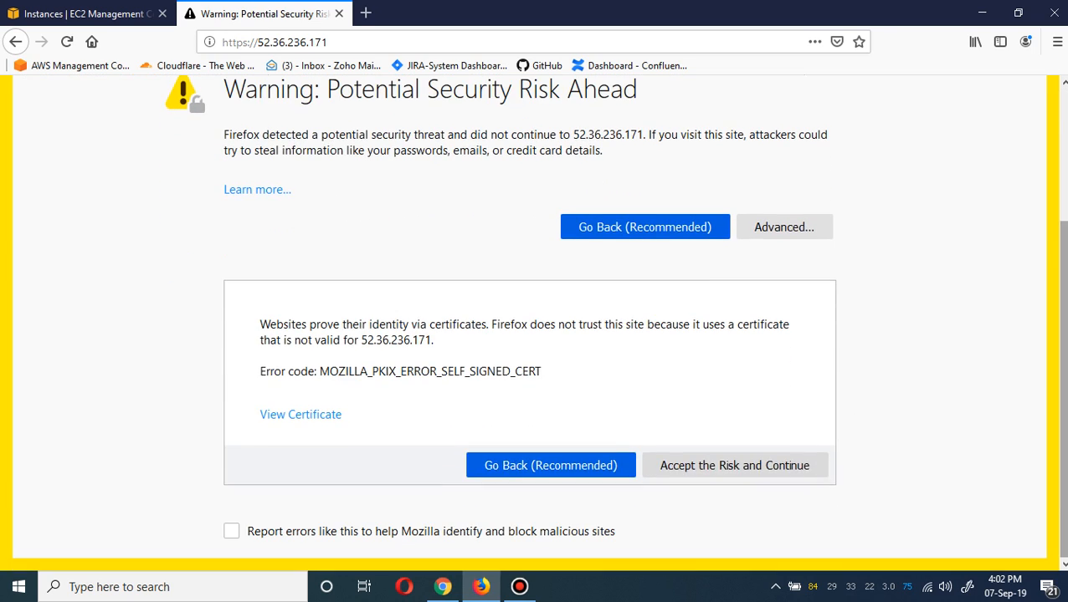
left_click(736, 465)
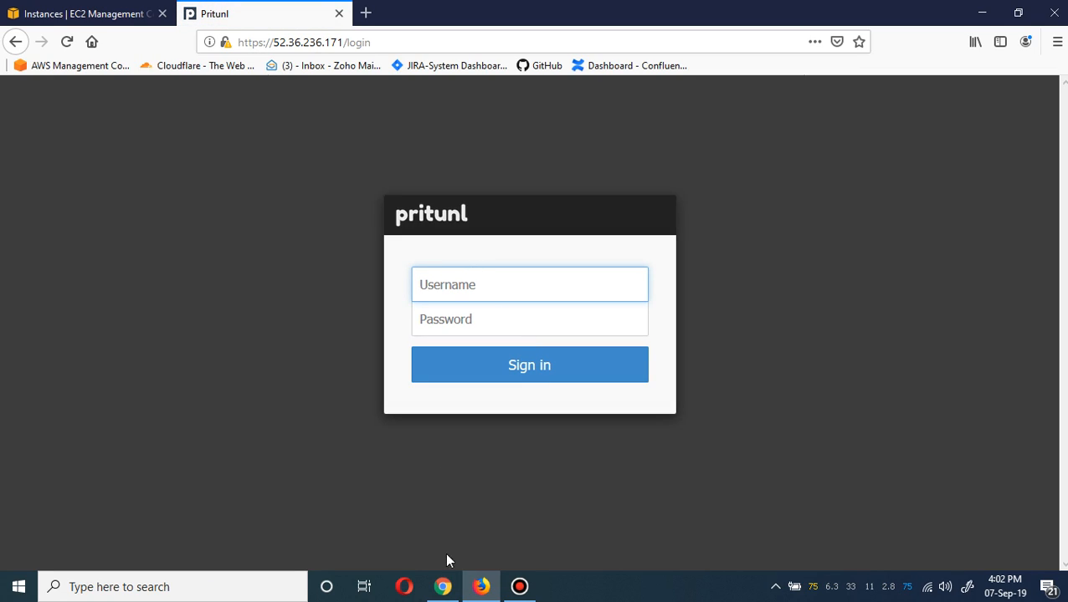
Select the default login username on line 25 of pritunl.sh, then return to Pritunl
left_click(443, 587)
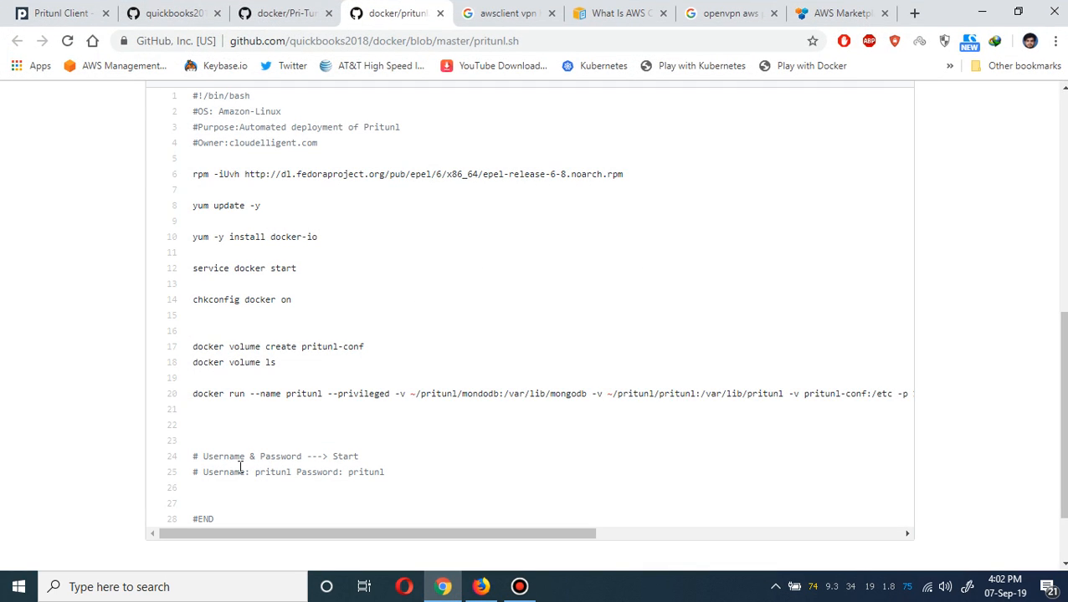
left_click_drag(291, 474, 266, 476)
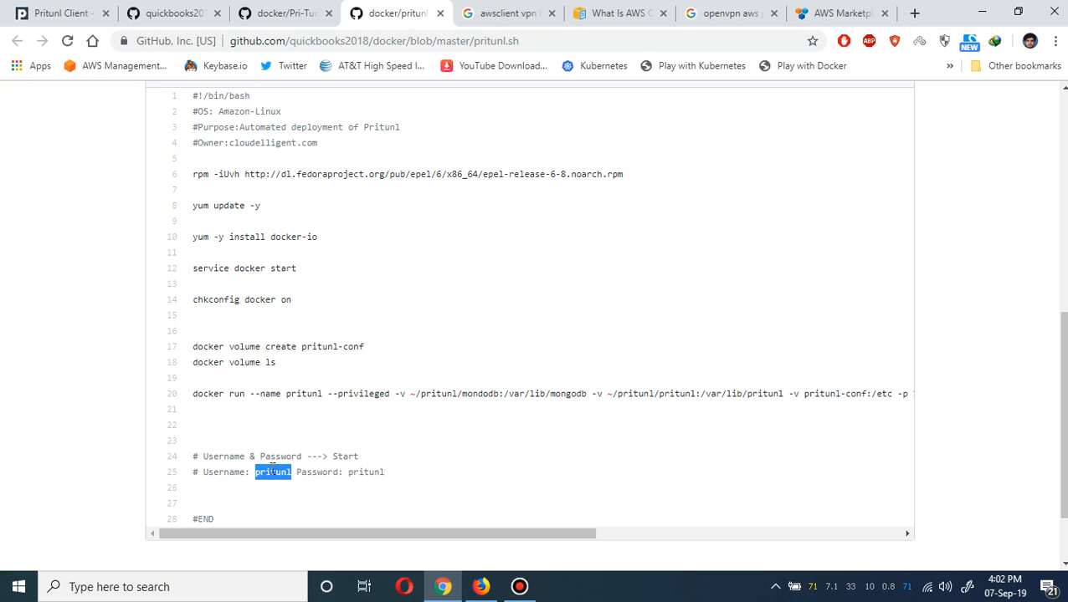
left_click(999, 7)
Sign in with the default pritunl credentials without letting the browser save the login
key("Tab")
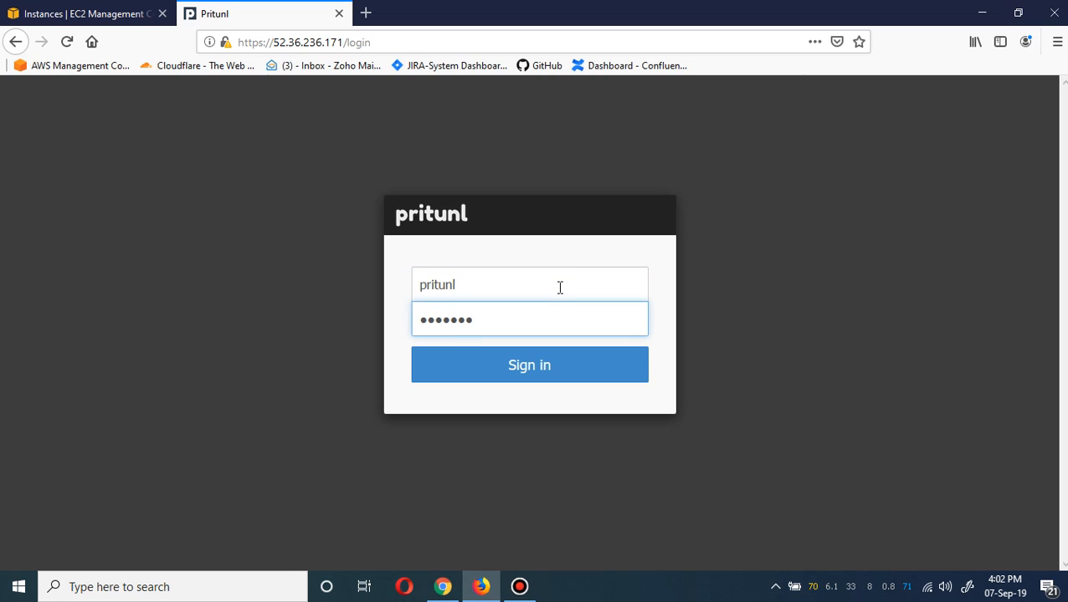
left_click(574, 352)
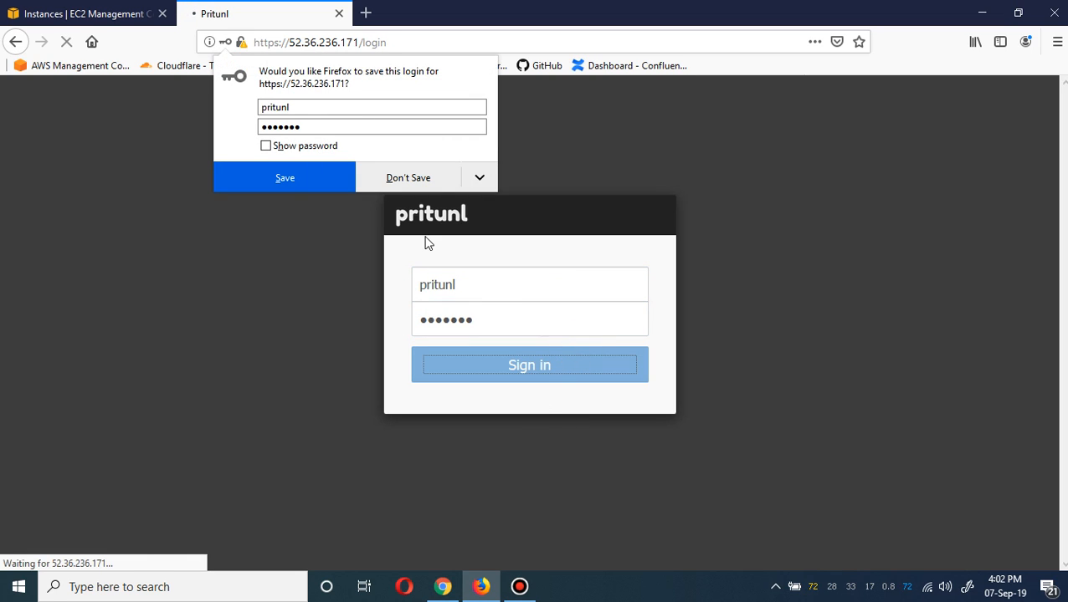
left_click(426, 179)
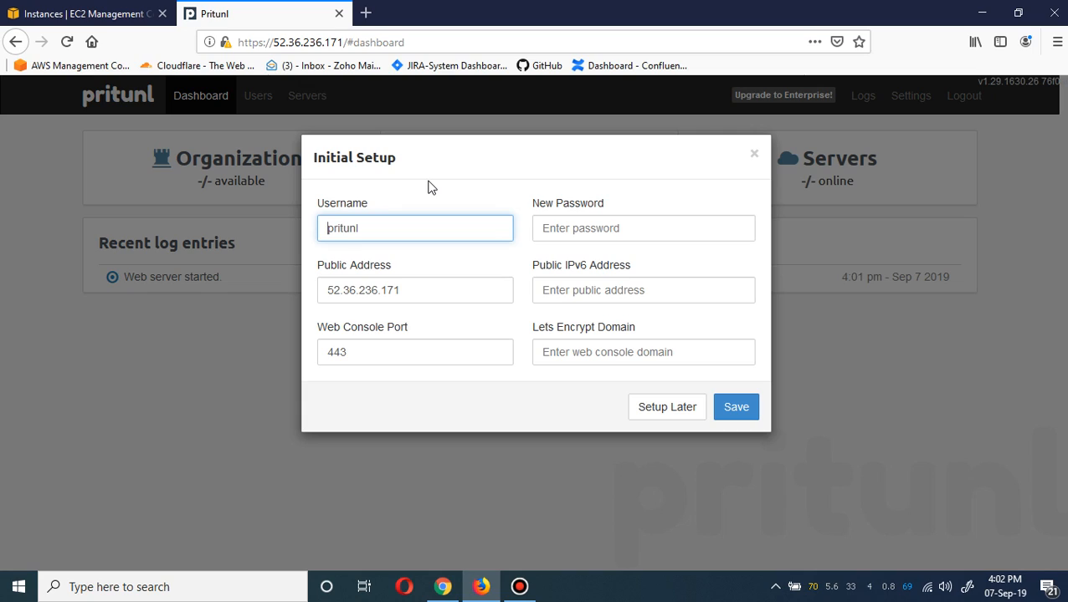
Replace the default admin username and set a new password in Initial Setup, then save
left_click(410, 220)
key("BackSpace")
key("BackSpace")
key("BackSpace")
key("BackSpace")
key("BackSpace")
key("BackSpace")
key("BackSpace")
type("maste")
left_click(628, 226)
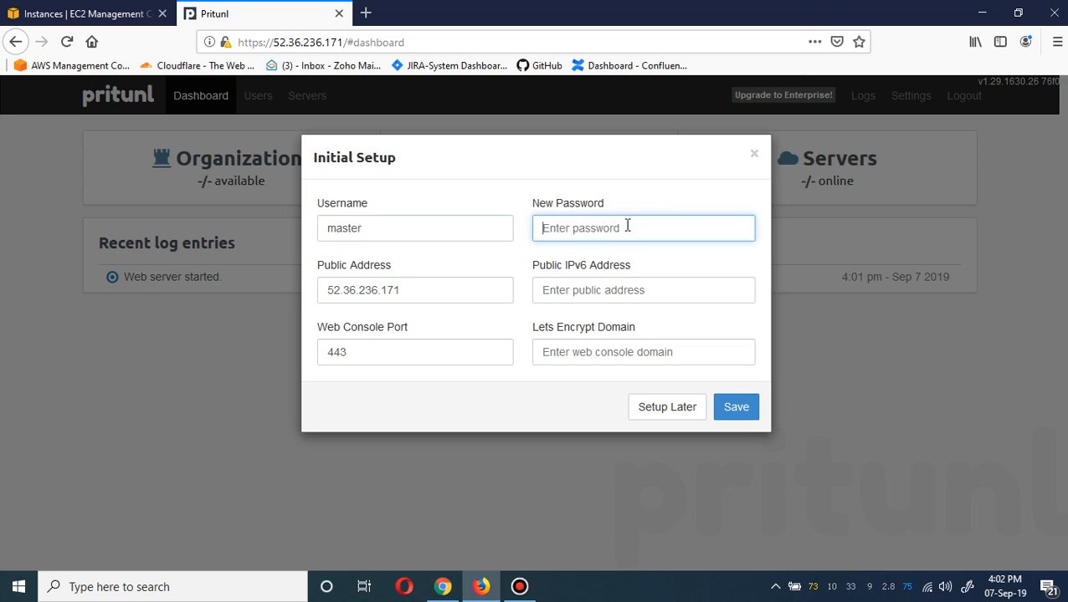
type("••••••••")
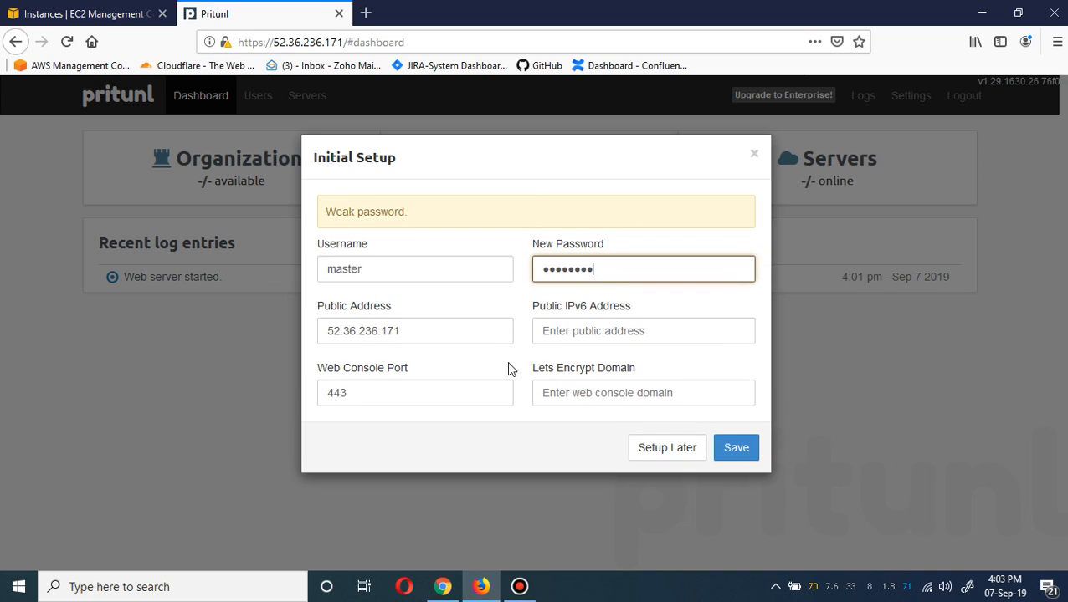
left_click(735, 449)
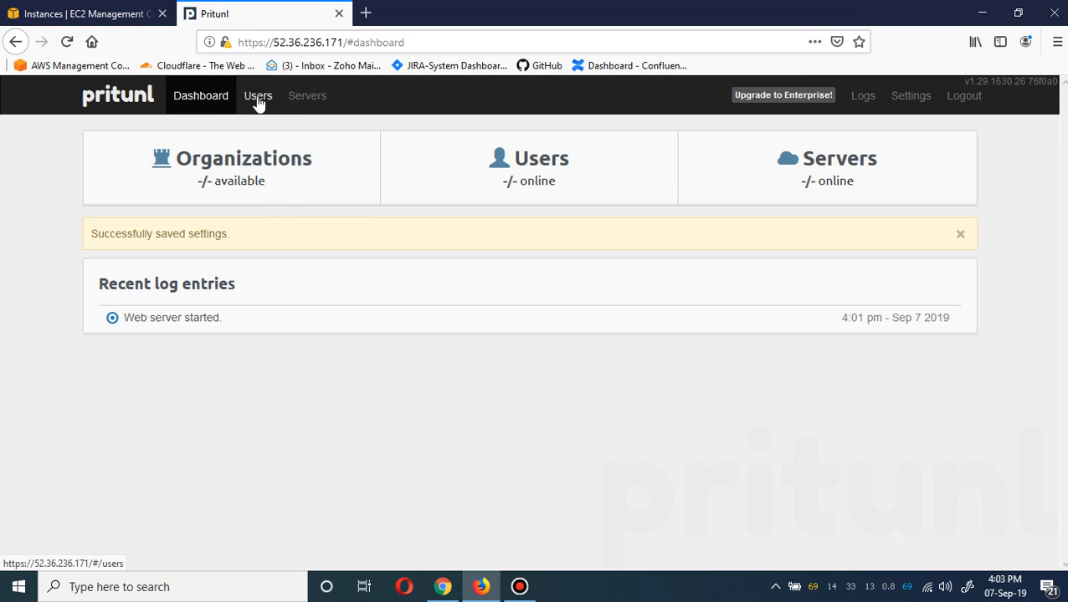
Create an organization named 'cloudellligent' on the Users page
left_click(305, 100)
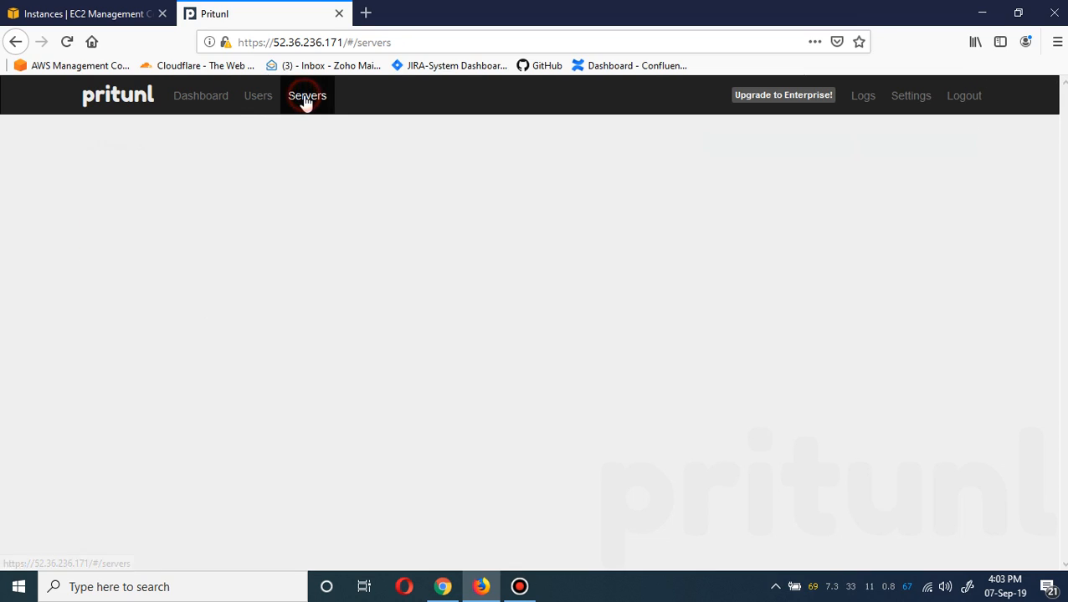
left_click(256, 100)
left_click(210, 98)
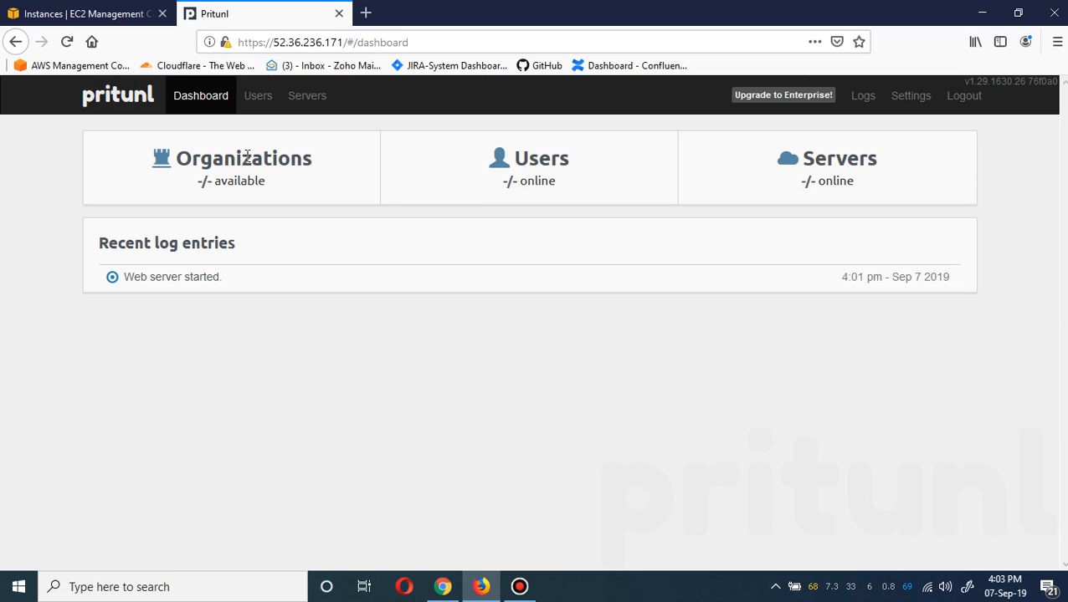
left_click(257, 98)
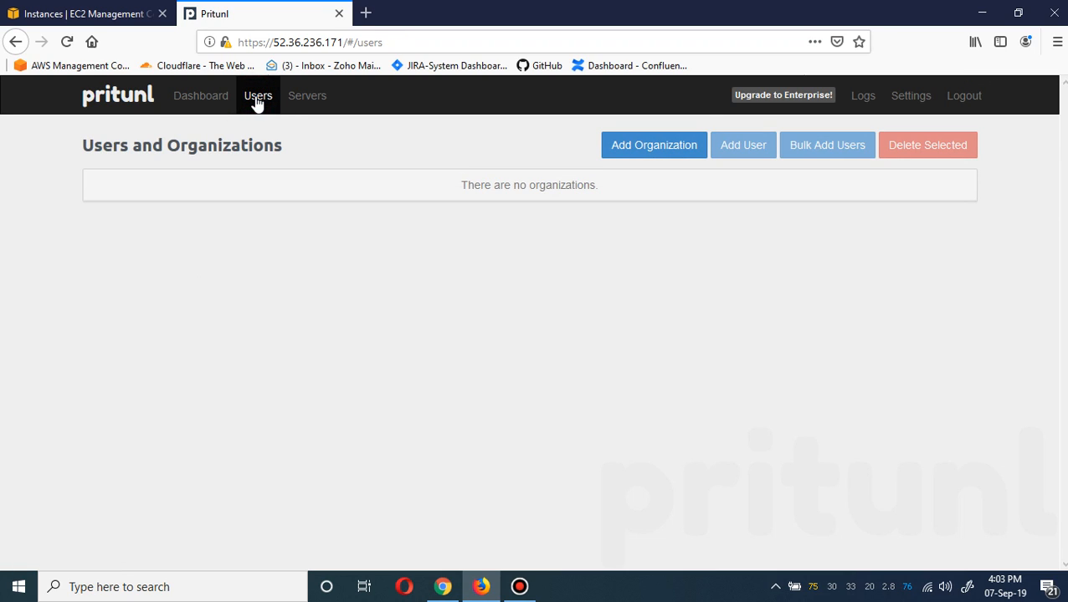
left_click(638, 154)
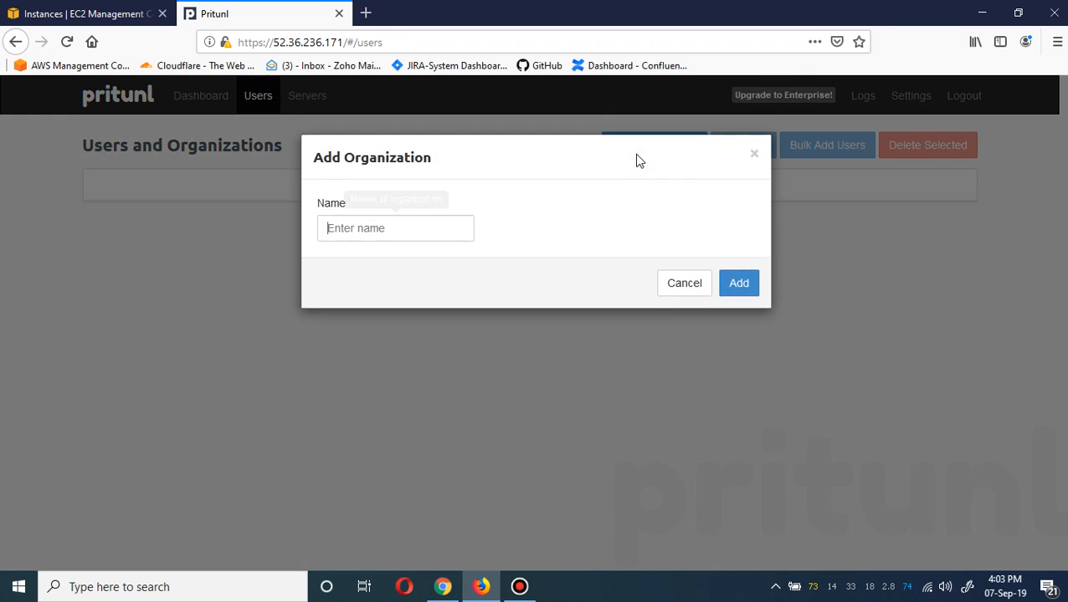
left_click(430, 216)
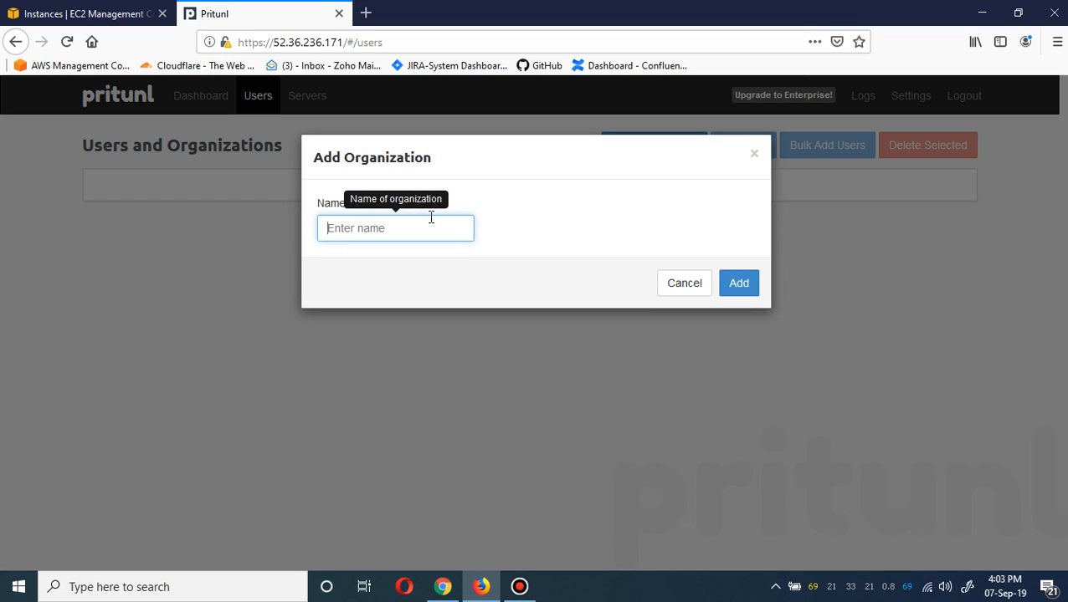
type("cloudellligent")
left_click(760, 287)
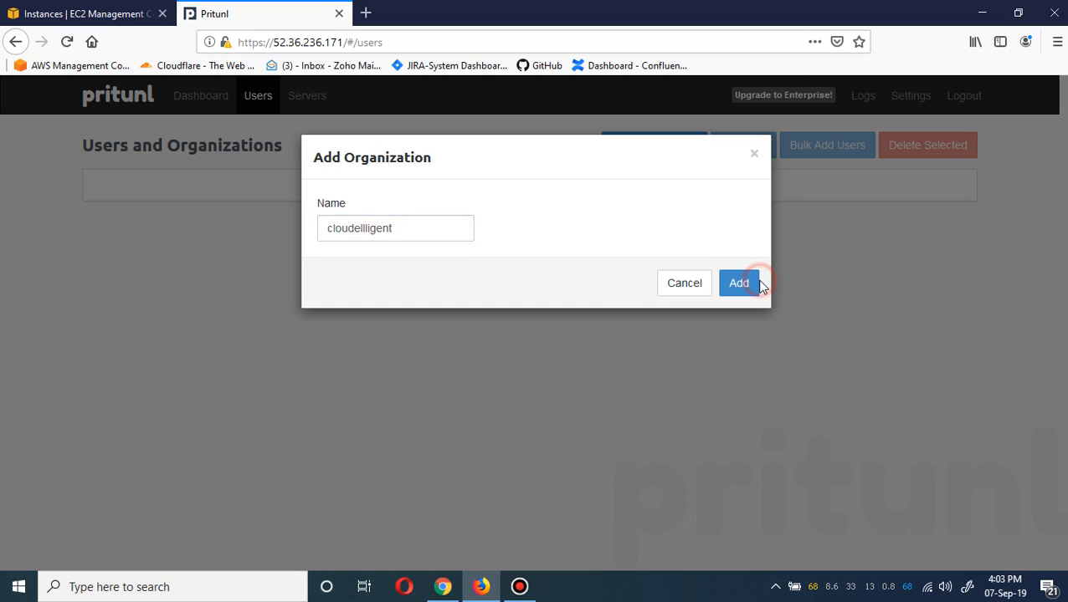
left_click(749, 283)
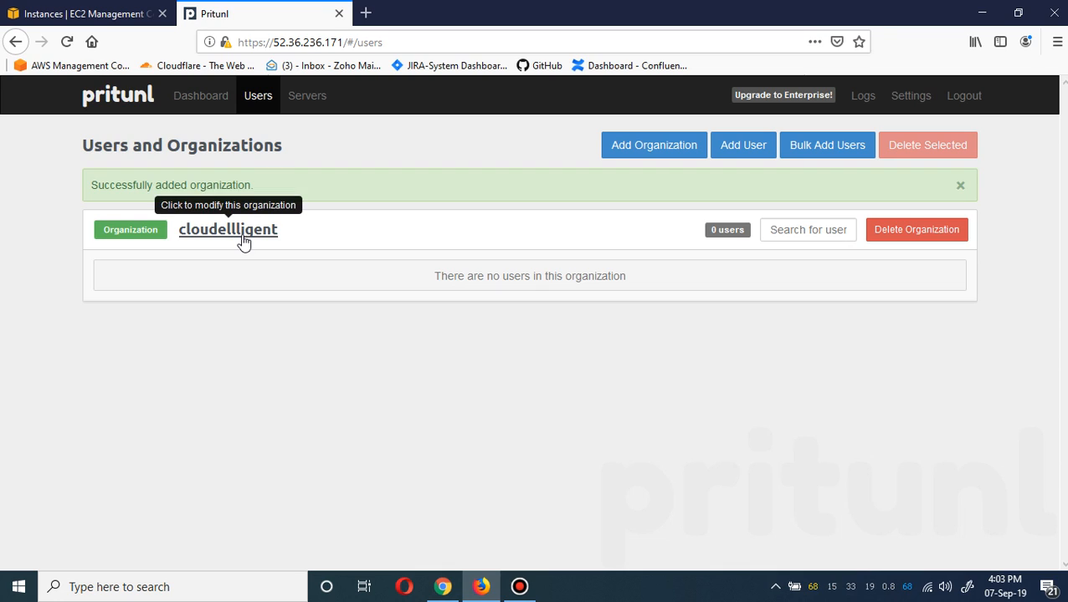
Delete the misspelled cloudellligent organization, typing its name to confirm
left_click(931, 229)
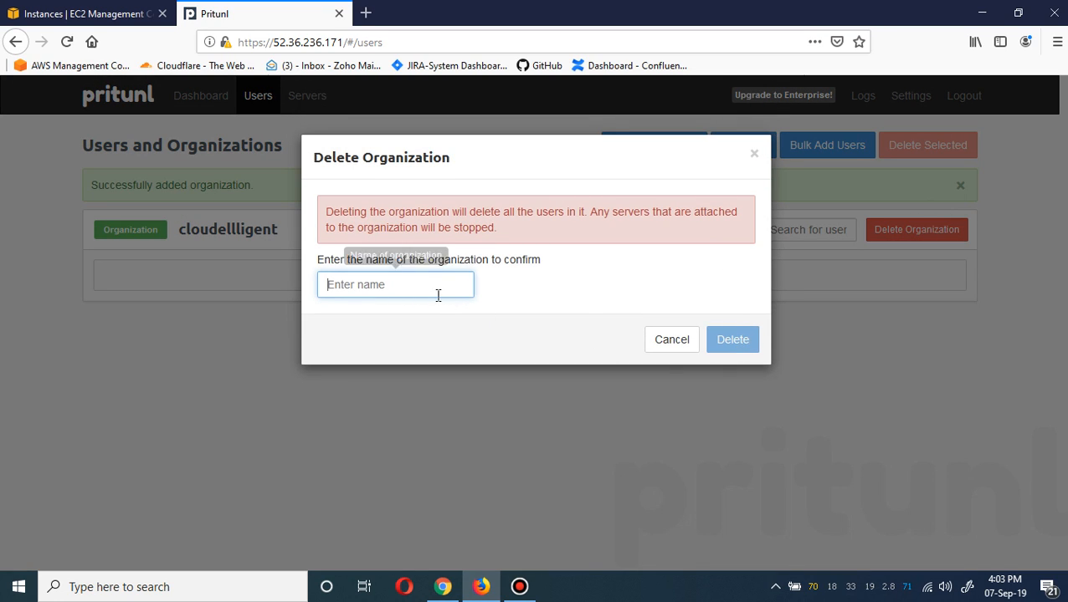
left_click(438, 296)
type("cl")
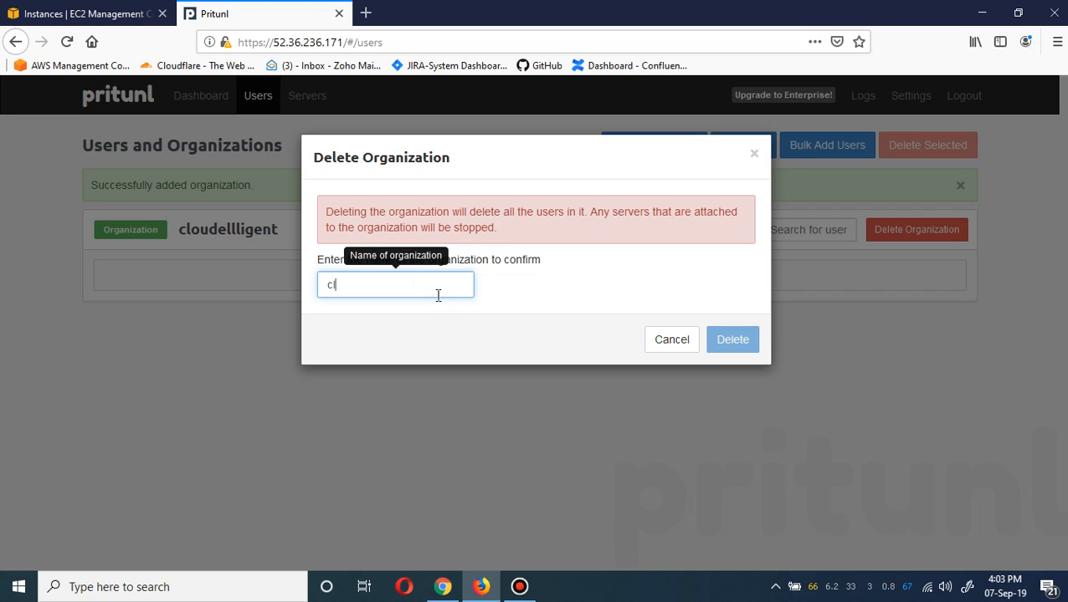
key("BackSpace")
type("cloi")
type("ud")
type("ellligent")
key("Return")
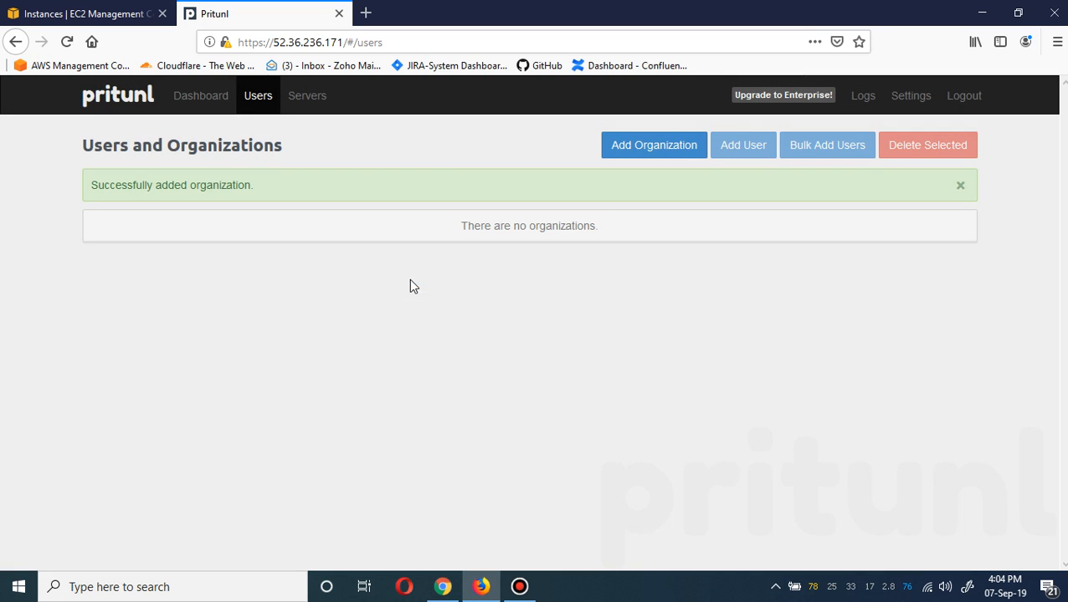
Create the organization 'cloudelligent.com'
left_click(656, 146)
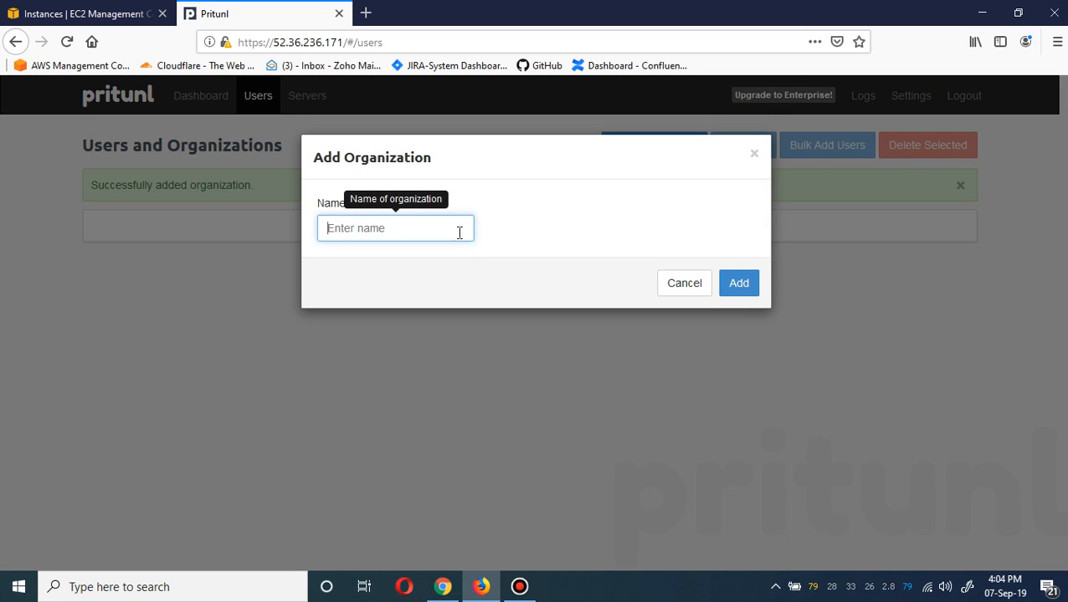
type("cloudelligent.com")
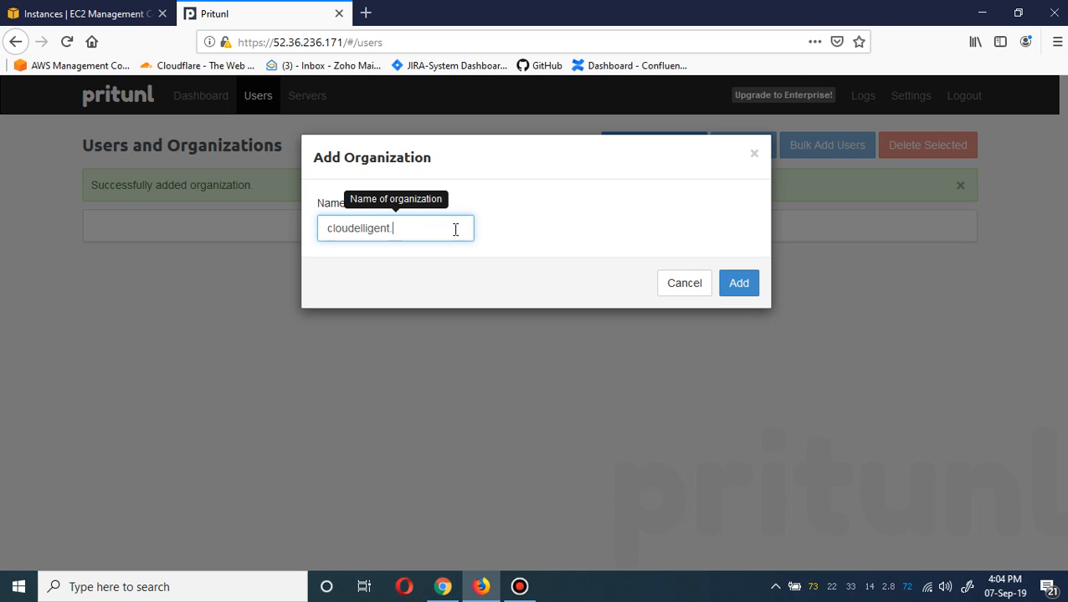
left_click(740, 283)
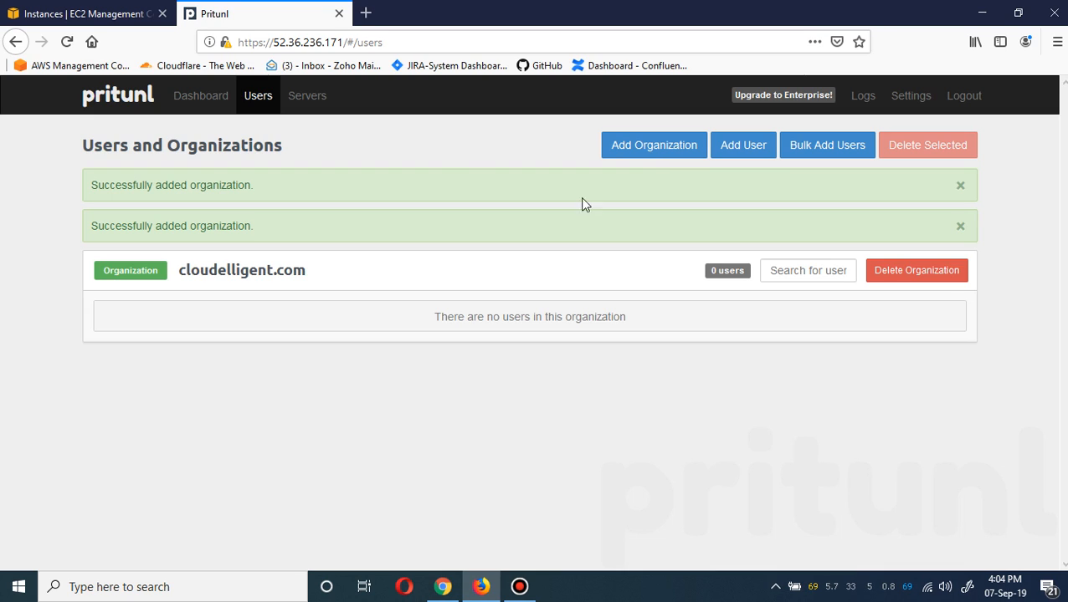
Add a user with the person's name, e-mail address and pasted PIN to cloudelligent.com
left_click(730, 147)
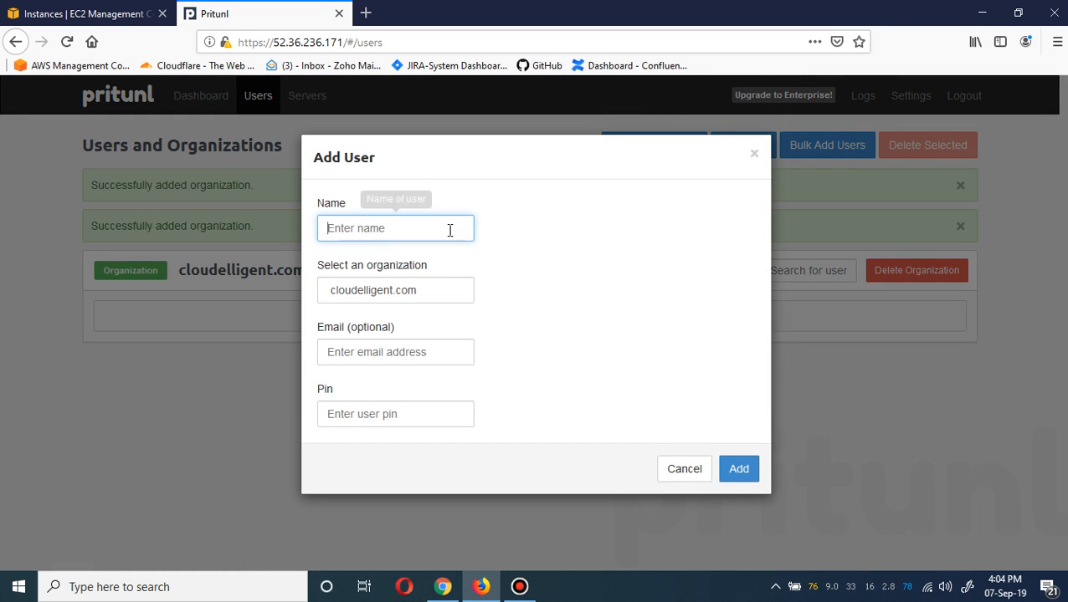
type("asim")
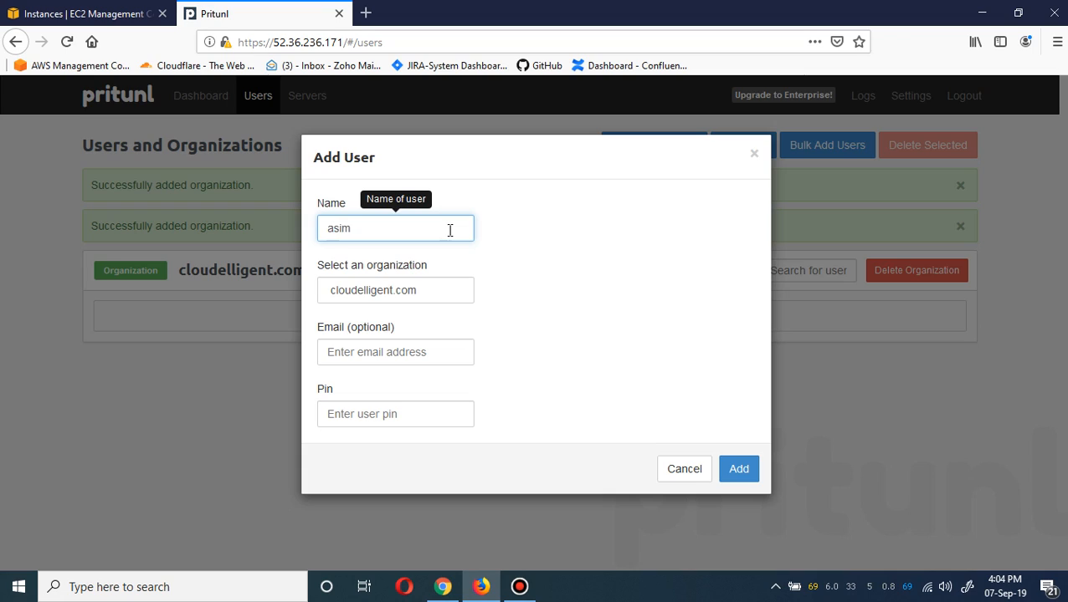
left_click(424, 369)
left_click(415, 357)
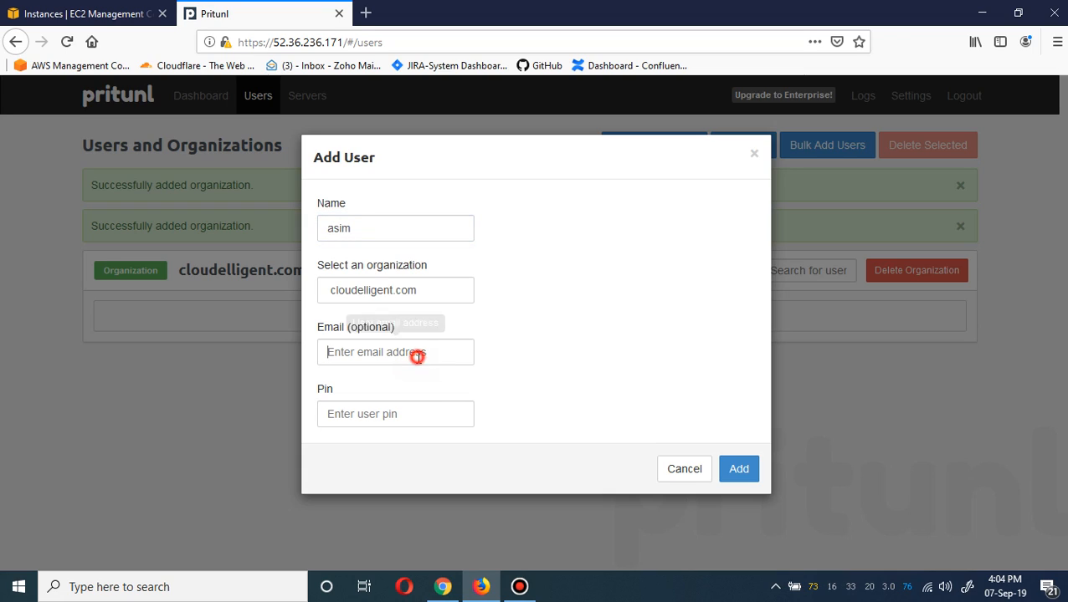
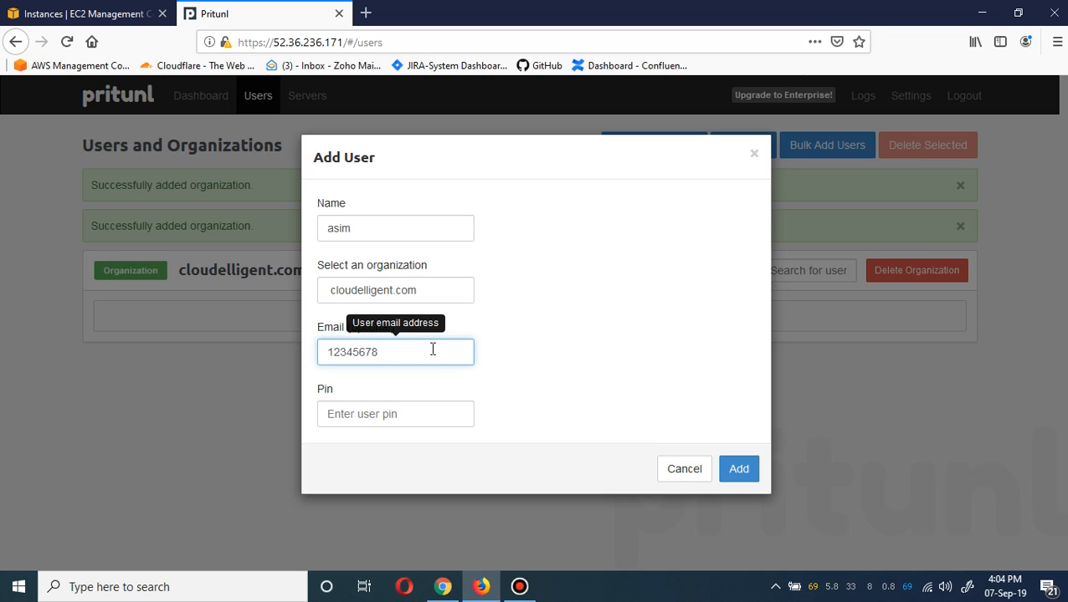
double_click(428, 352)
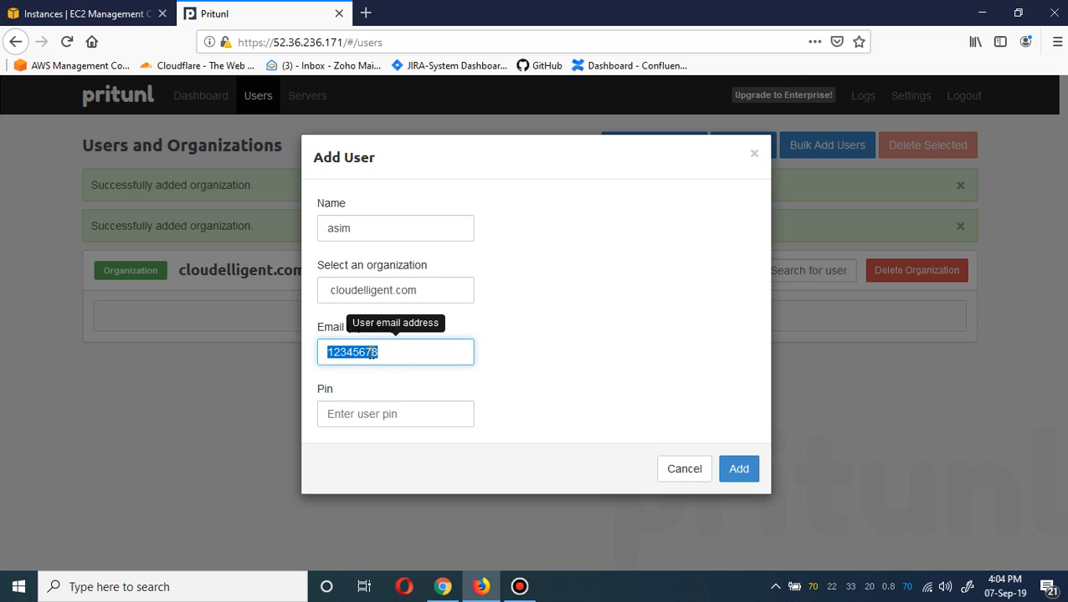
left_click(382, 410)
key("ctrl+v")
double_click(436, 351)
key("BackSpace")
type("qui")
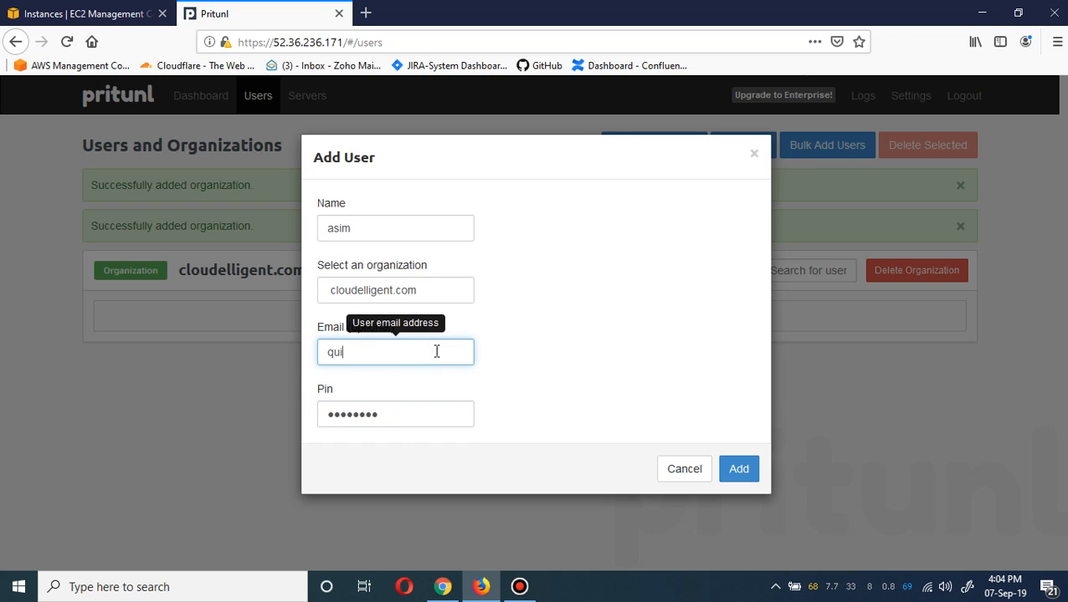
type("ckbooks")
key("BackSpace")
key("BackSpace")
key("BackSpace")
key("BackSpace")
key("BackSpace")
key("BackSpace")
key("BackSpace")
key("BackSpace")
key("BackSpace")
key("BackSpace")
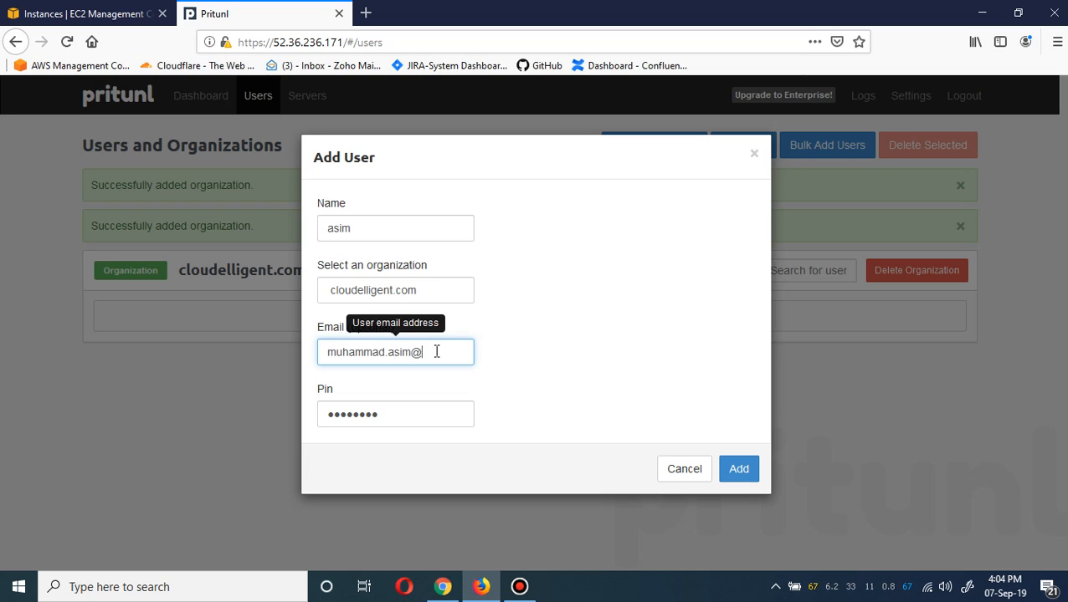
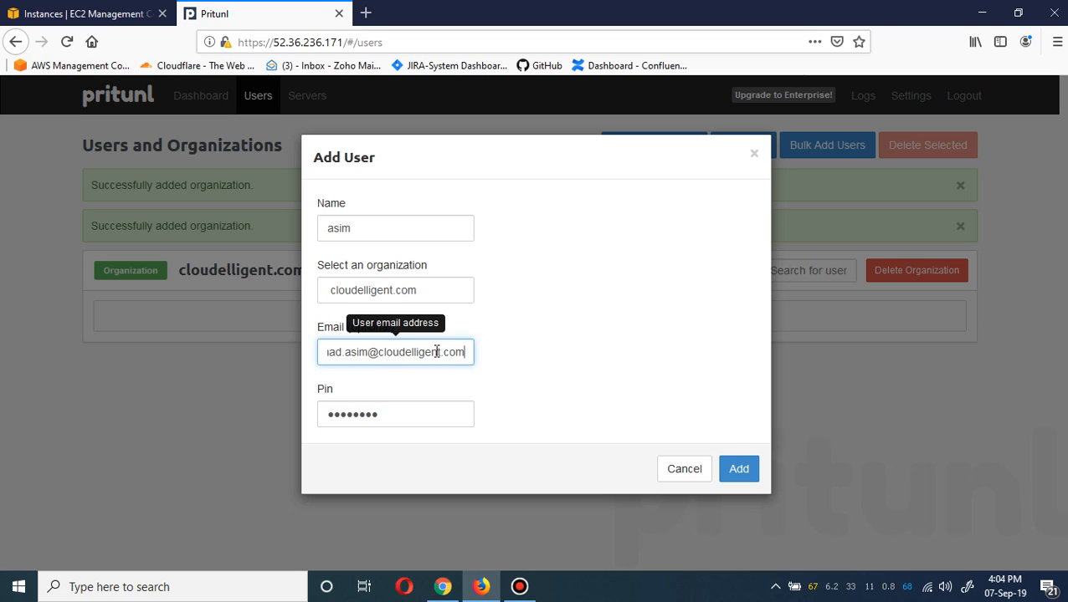
left_click(739, 473)
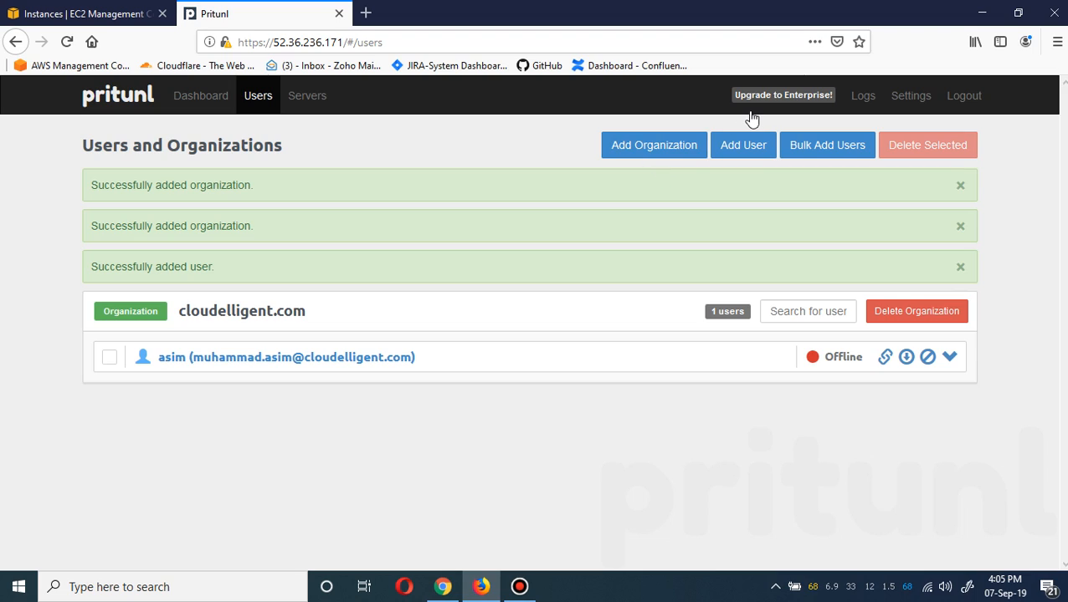
left_click(316, 101)
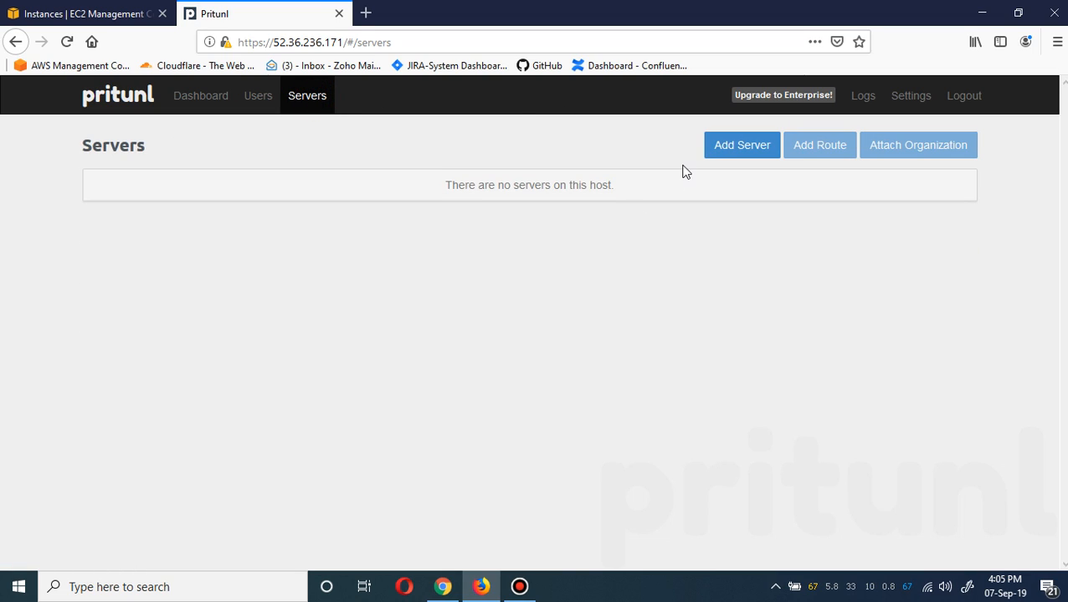
Begin a new server with two-step authentication enabled, port 1194 and udp protocol
left_click(737, 156)
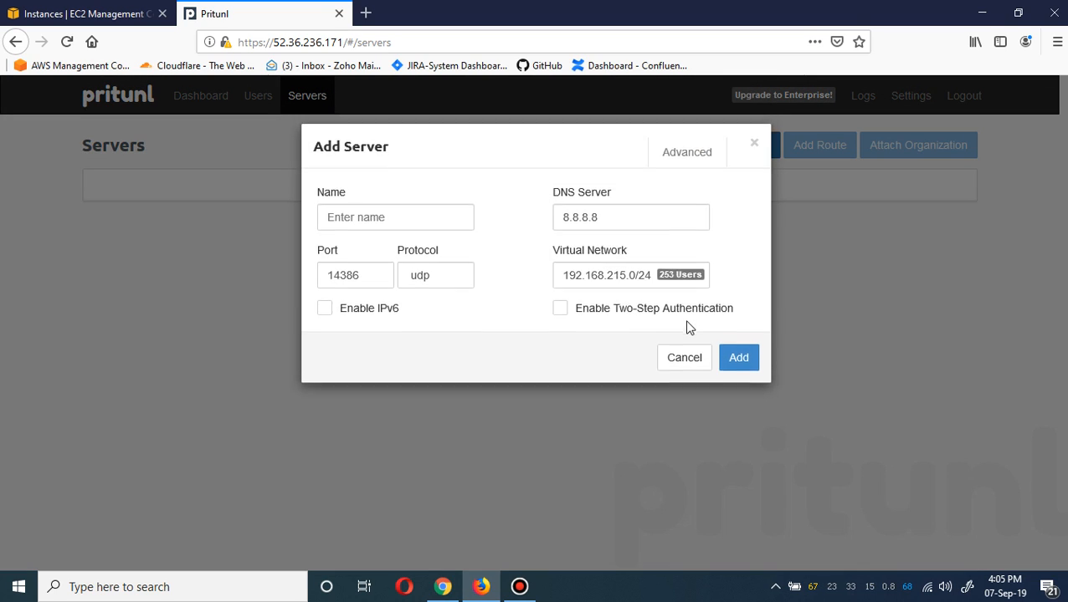
left_click(561, 321)
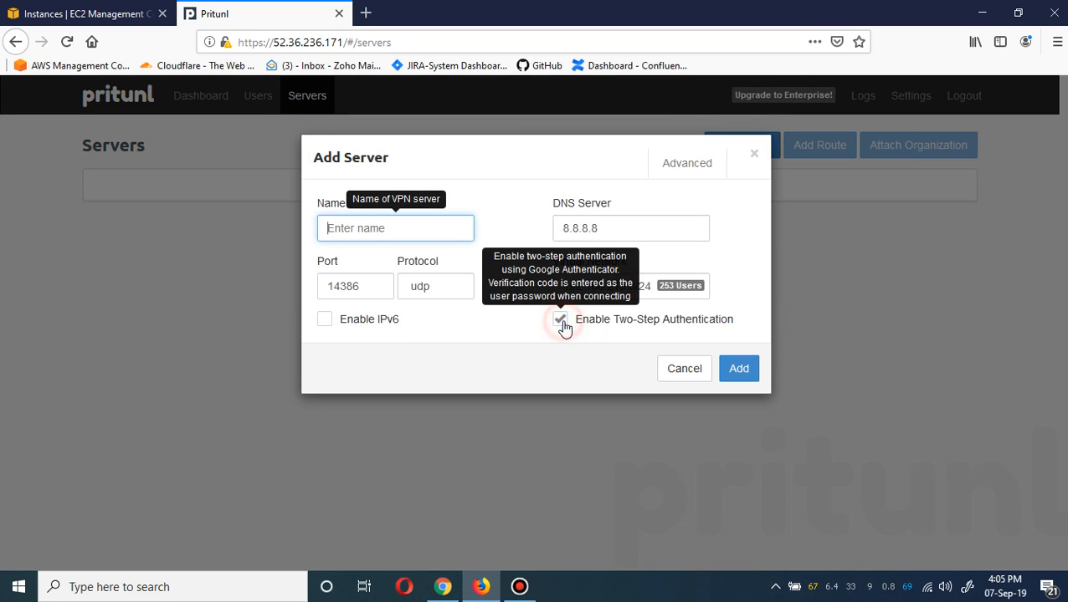
left_click(371, 280)
key("BackSpace")
key("BackSpace")
key("BackSpace")
key("BackSpace")
key("BackSpace")
type("1194")
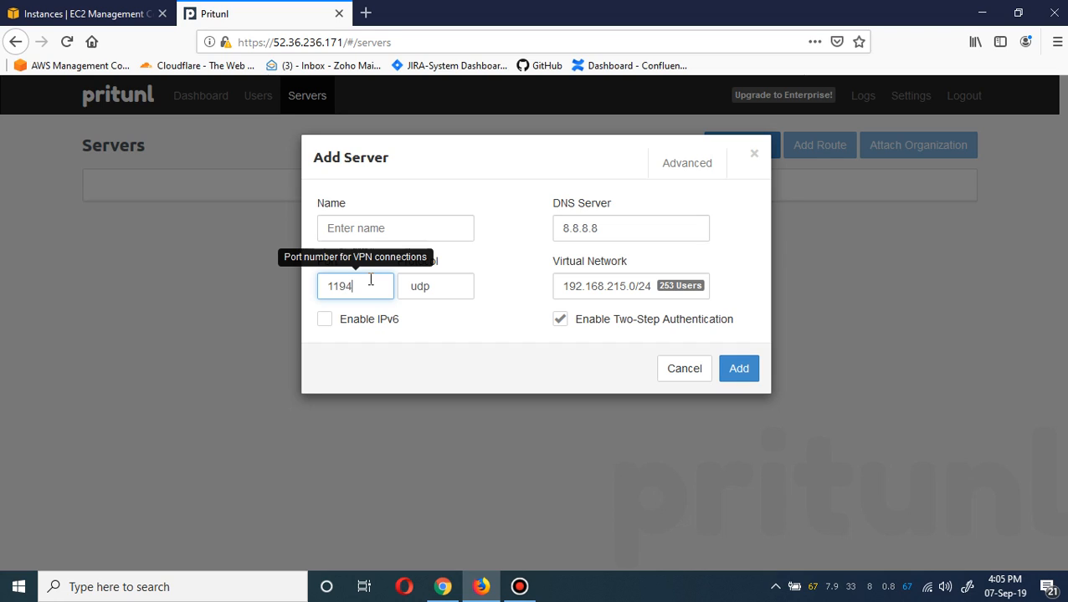
left_click(450, 288)
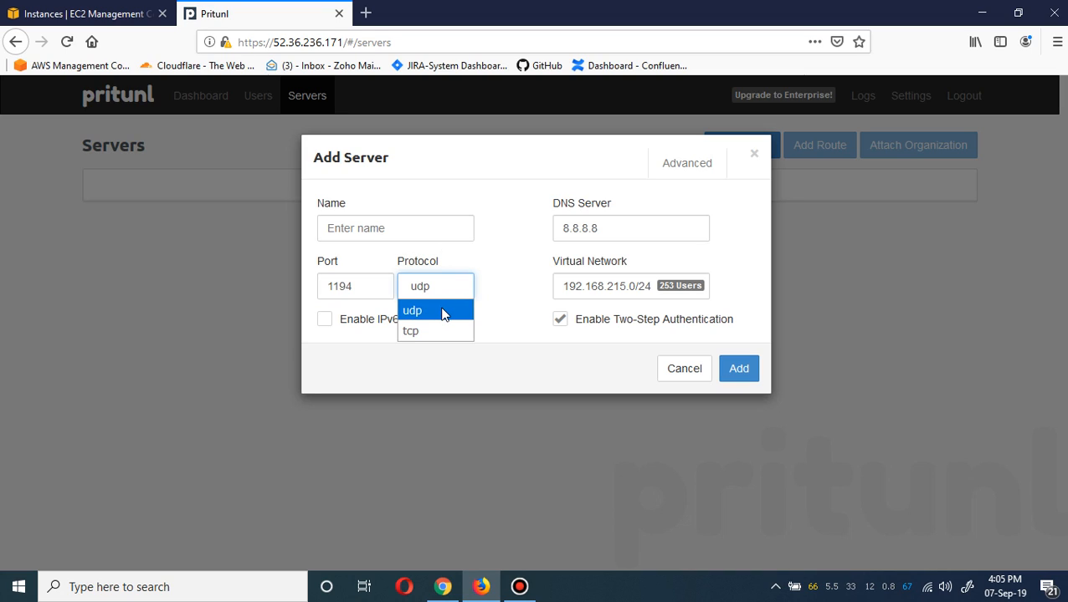
left_click(443, 311)
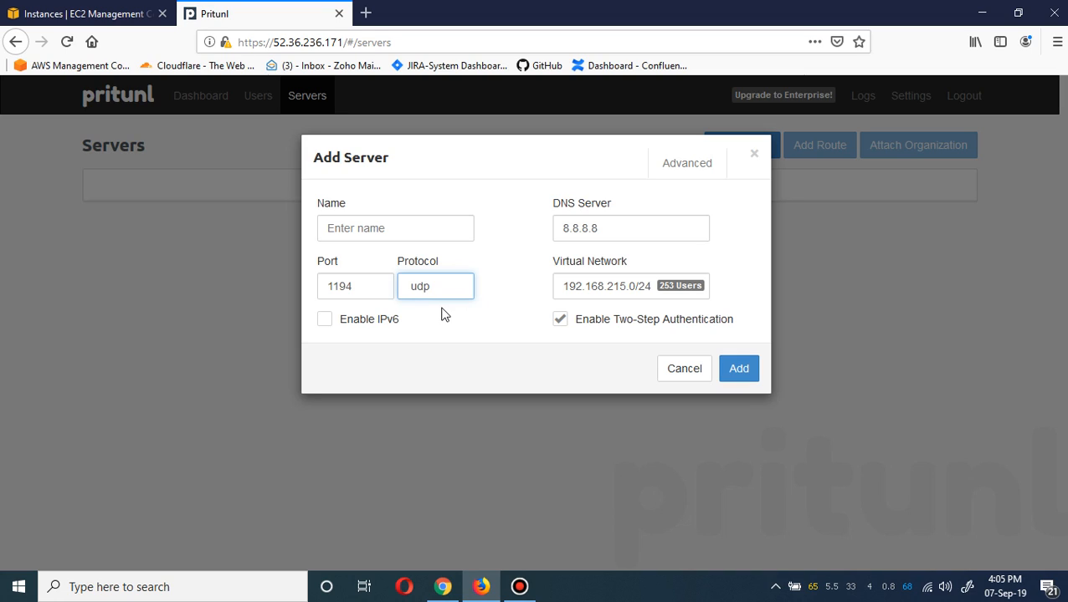
left_click(361, 290)
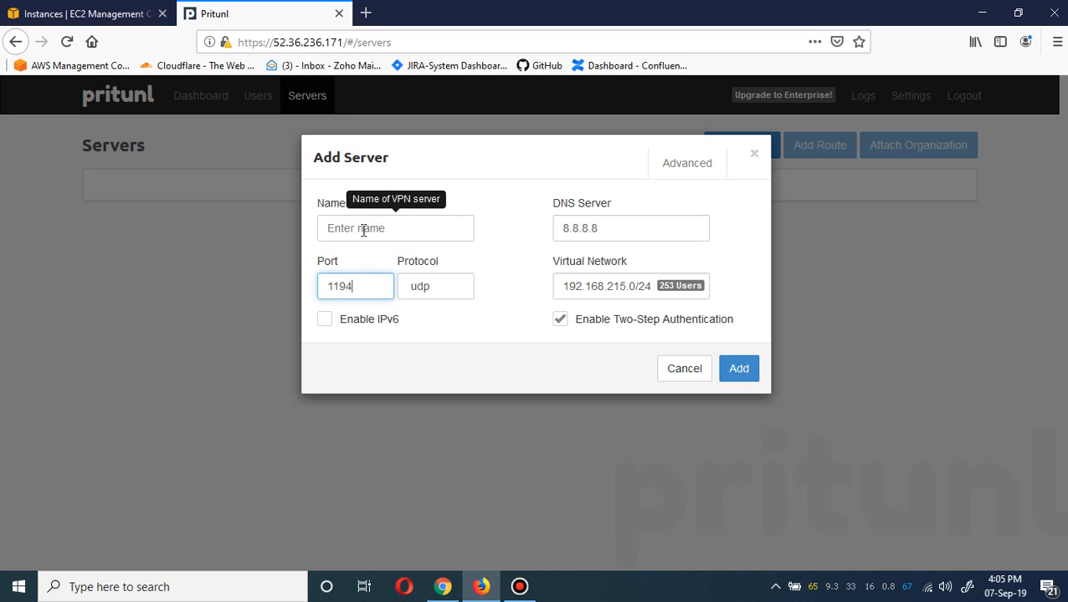
left_click(448, 588)
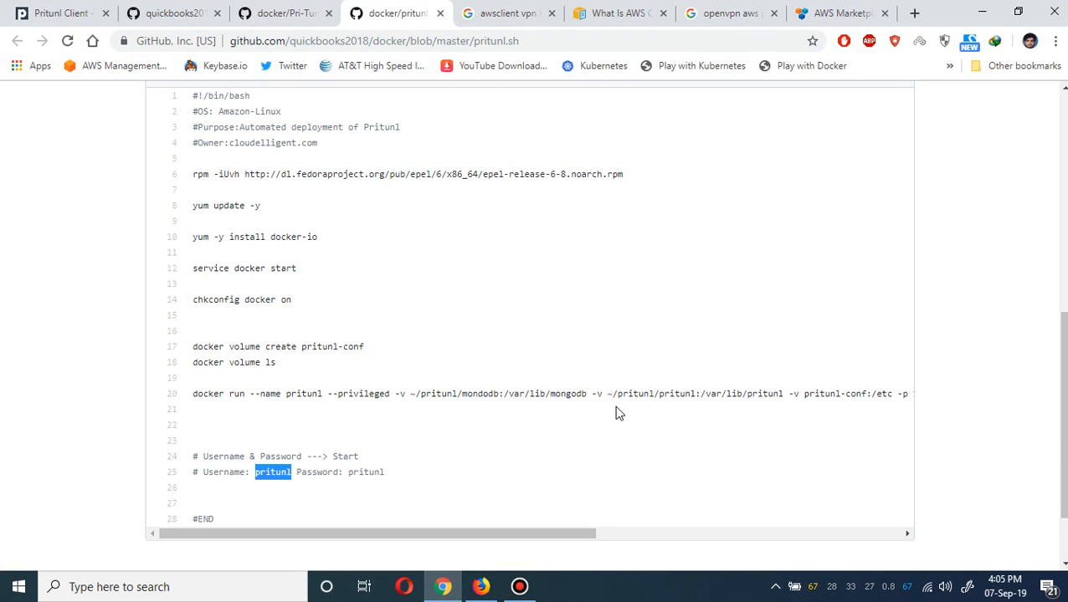
Look up the 12323:1194 udp/tcp port mappings in GitHub's pritunl.sh, then return to Pritunl
left_click_drag(556, 534, 718, 535)
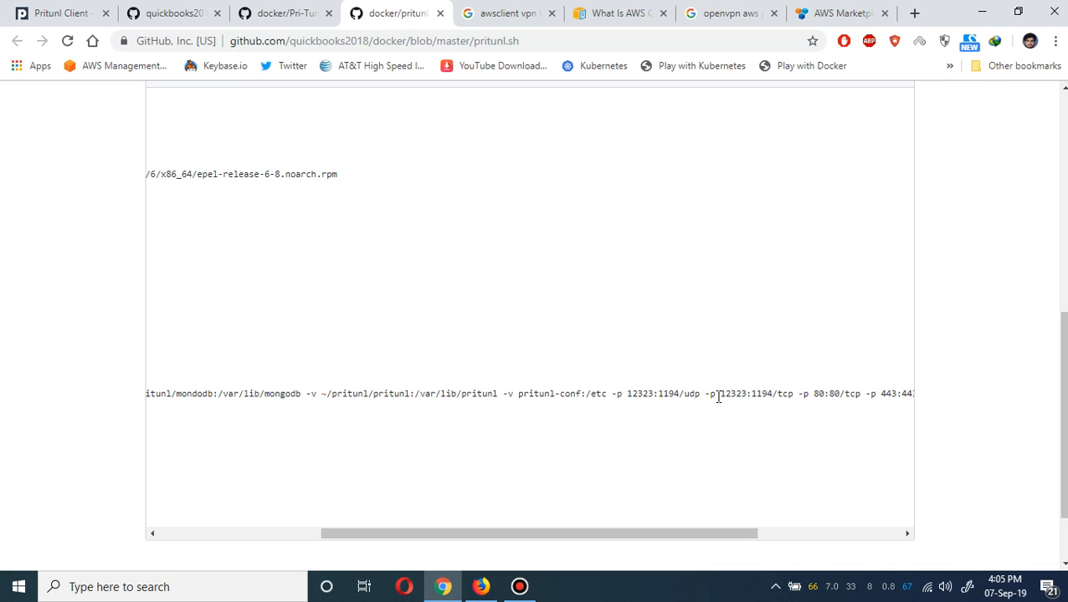
left_click_drag(718, 394, 801, 394)
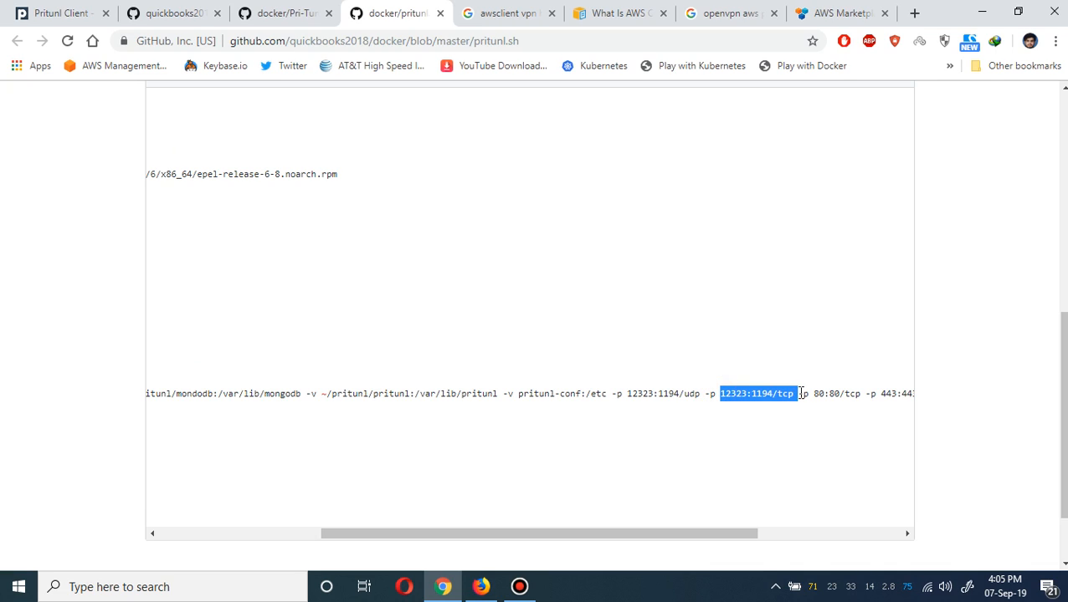
left_click(764, 392)
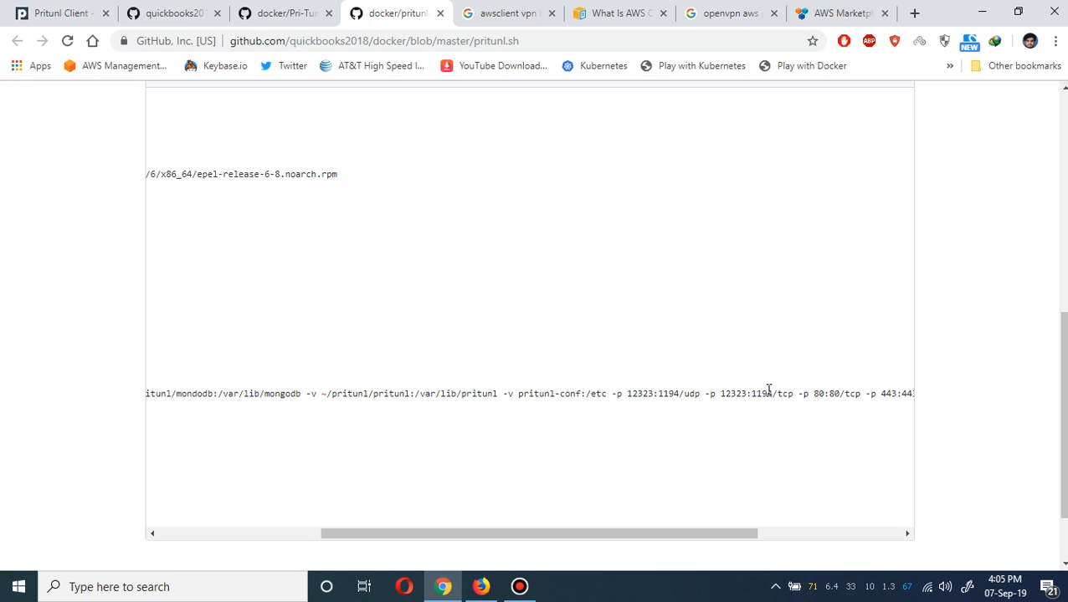
left_click(980, 11)
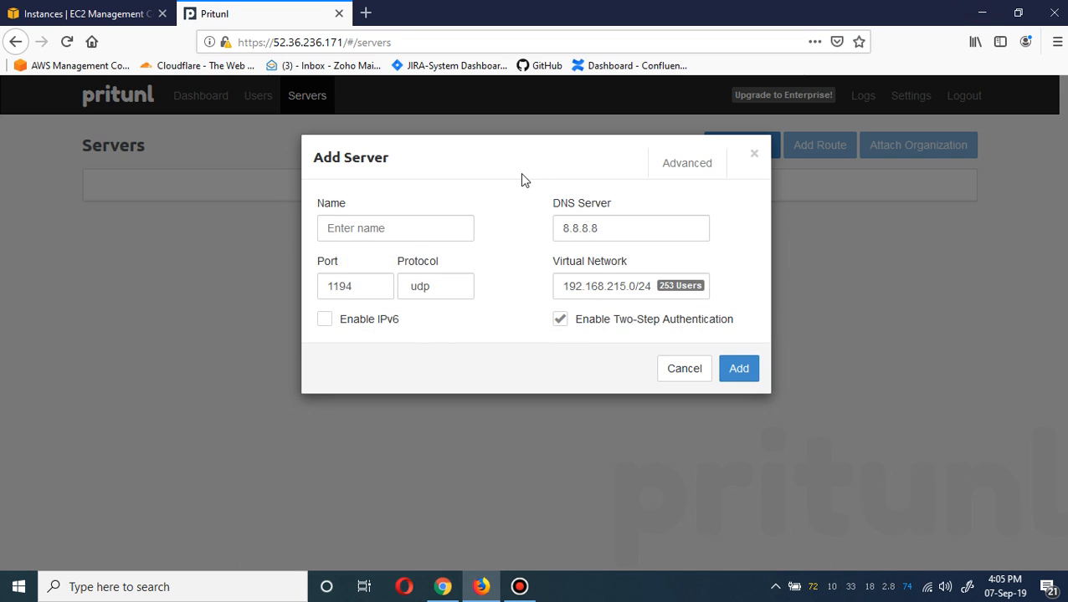
Name the server 'pritunl-server', create it, and review its 1194/udp settings
left_click(370, 234)
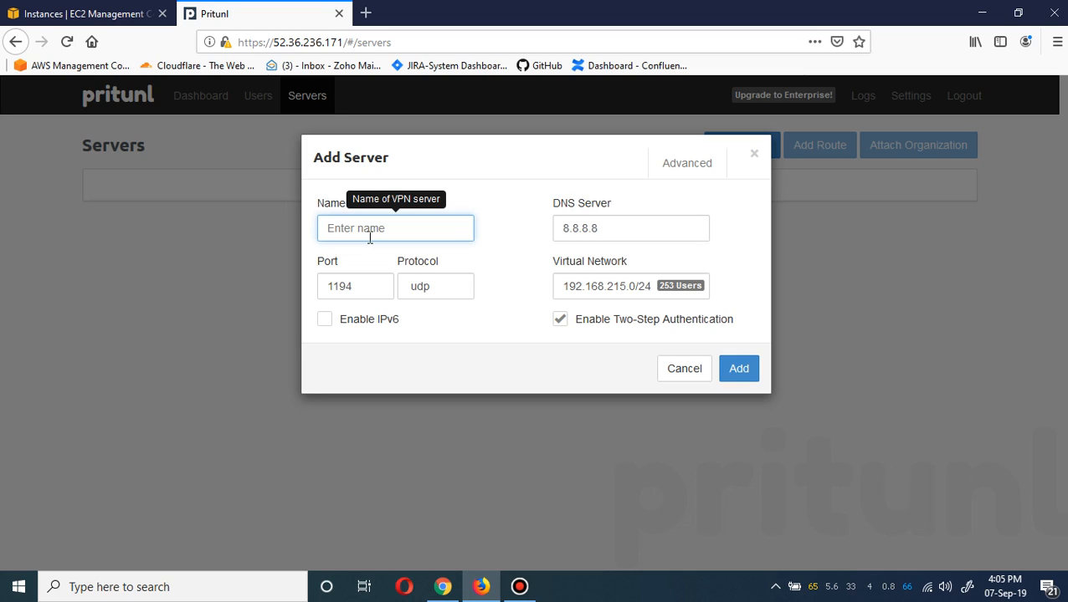
type("open")
key("BackSpace")
key("BackSpace")
key("BackSpace")
key("BackSpace")
key("BackSpace")
key("BackSpace")
type("pritunl-server")
left_click(740, 369)
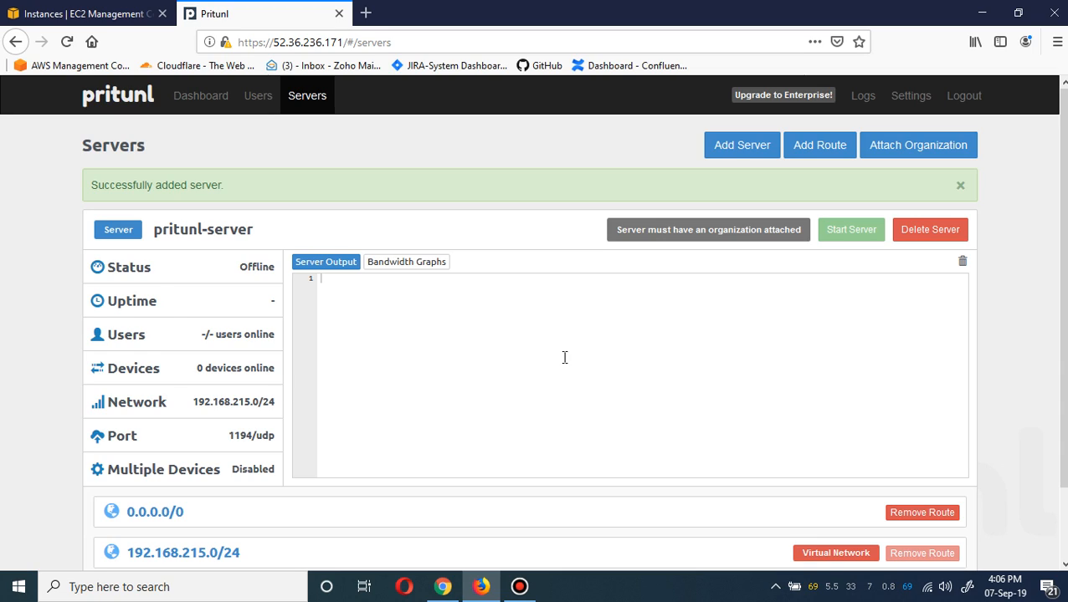
scroll(728, 373, "down", 1)
scroll(532, 321, "down", 2)
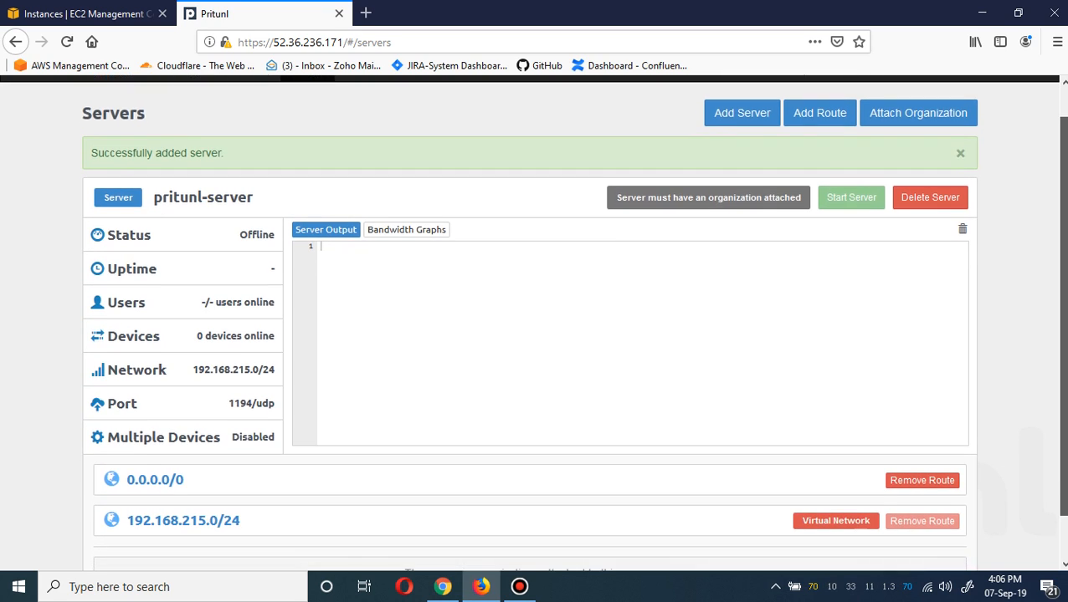
scroll(532, 322, "up", 3)
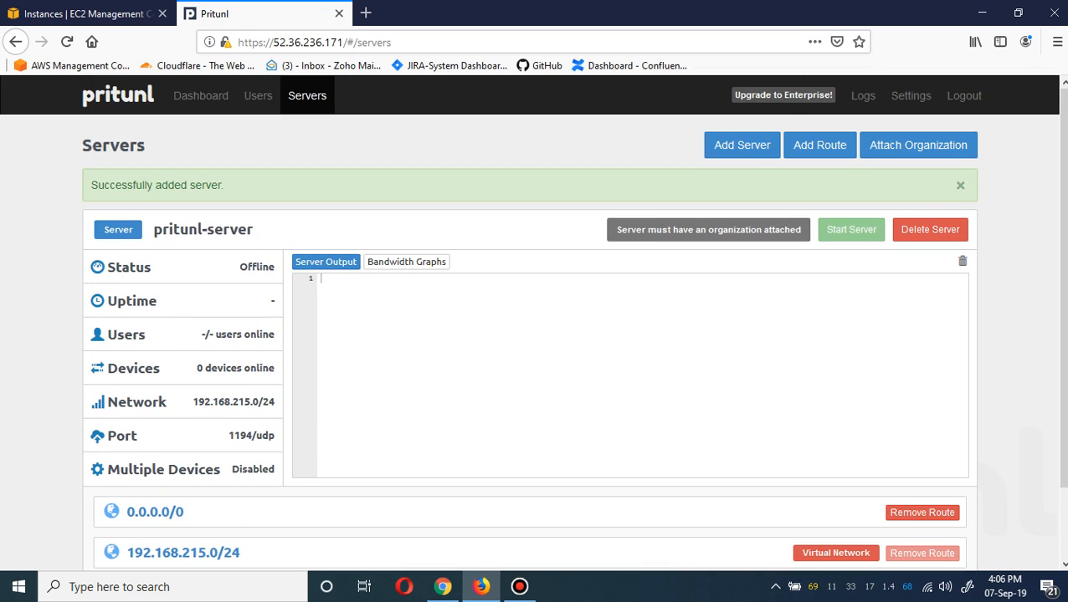
Check that the user lists no servers and pritunl-server lists no organizations
left_click(260, 97)
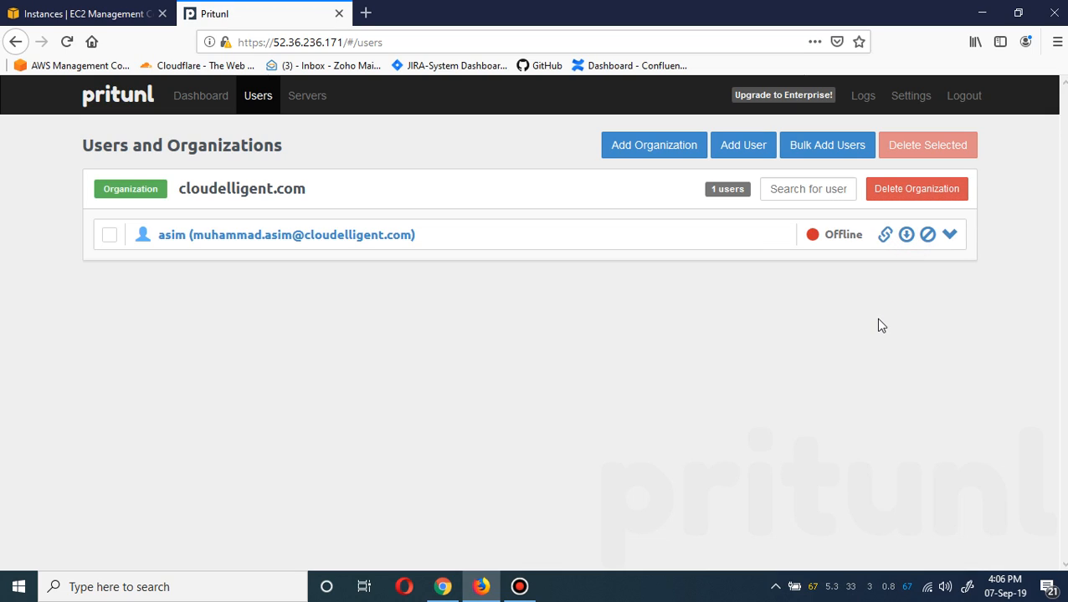
left_click(949, 237)
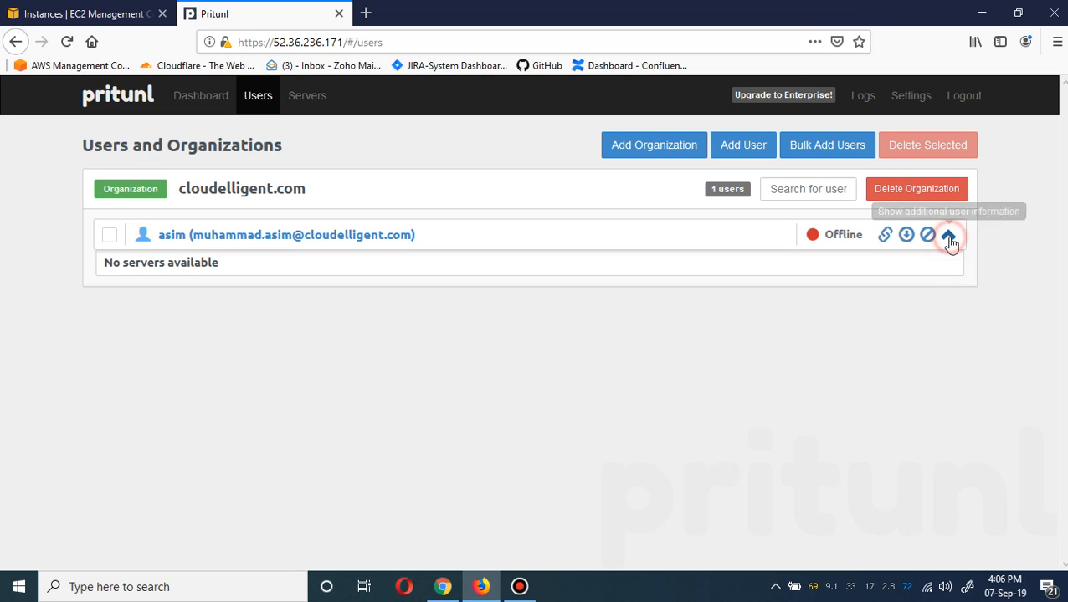
left_click(307, 95)
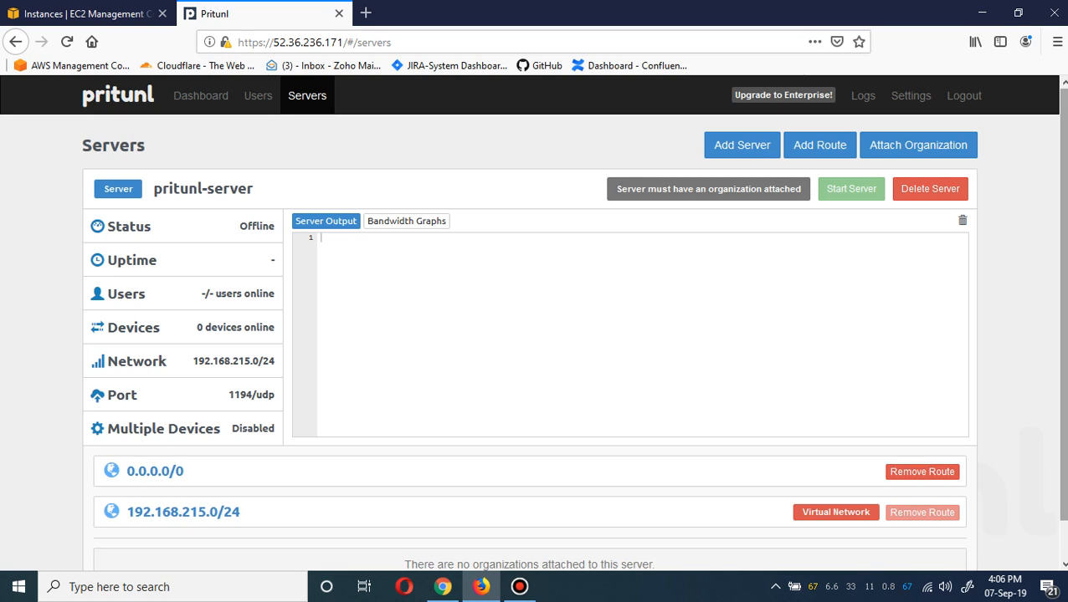
scroll(532, 323, "down", 1)
scroll(532, 332, "up", 1)
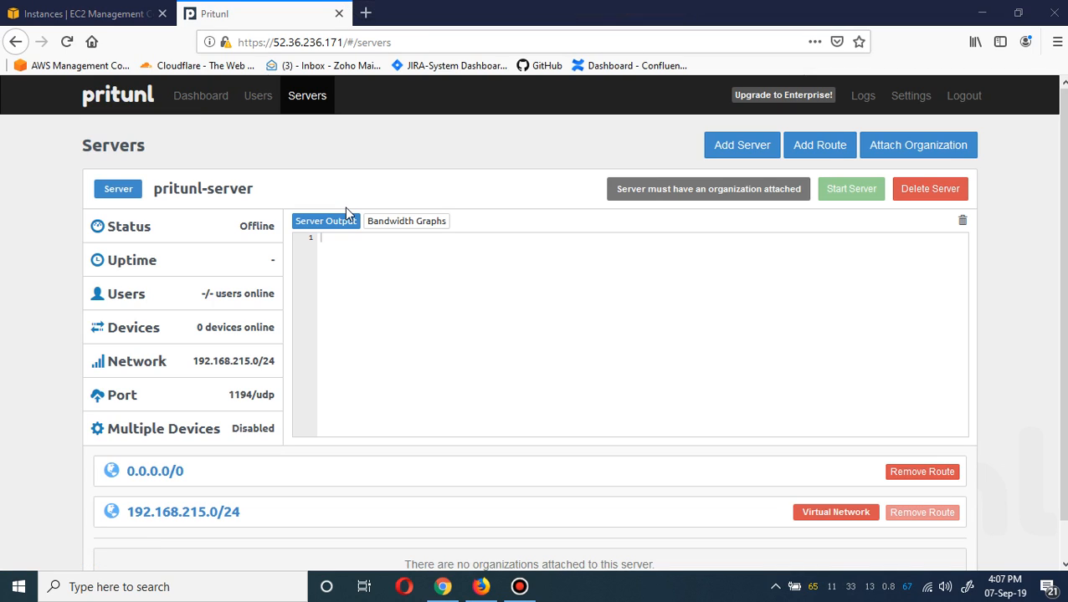
left_click(269, 98)
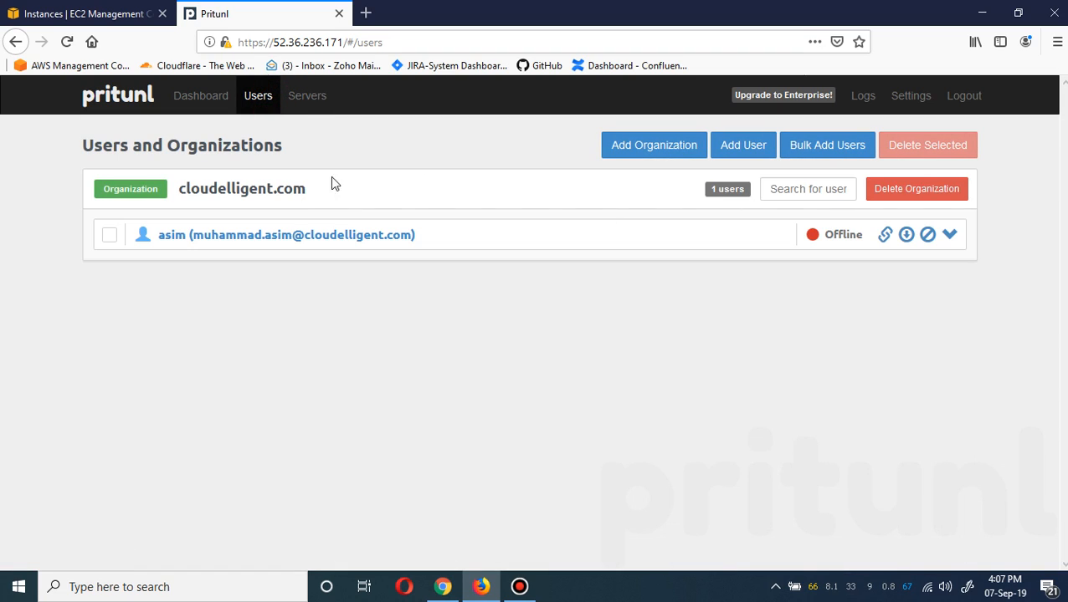
Save the cloudelligent.com organization name unchanged, then return to the Servers page
left_click(205, 189)
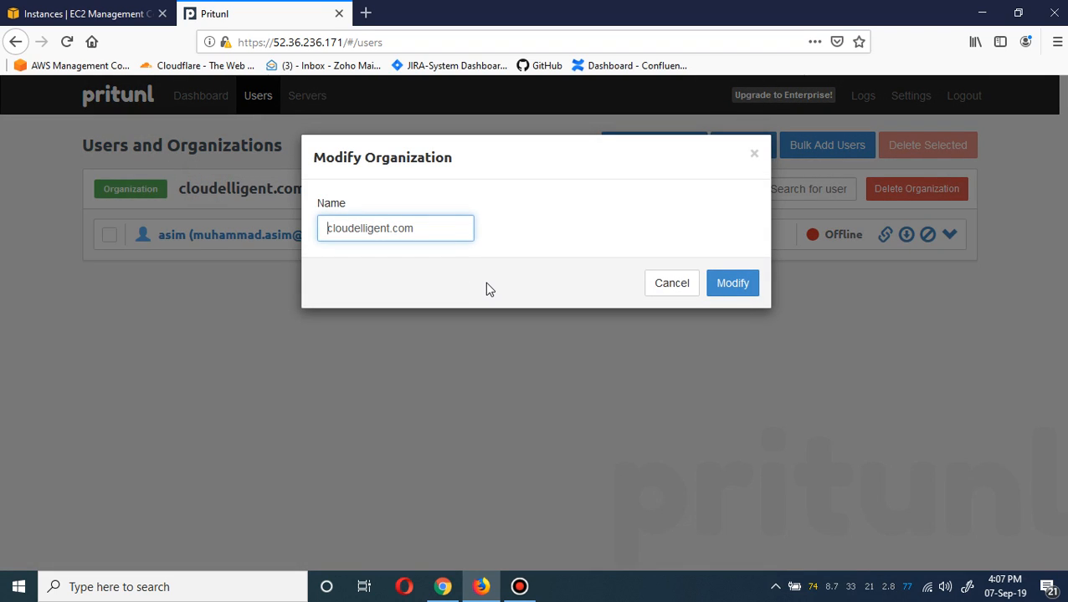
left_click(673, 284)
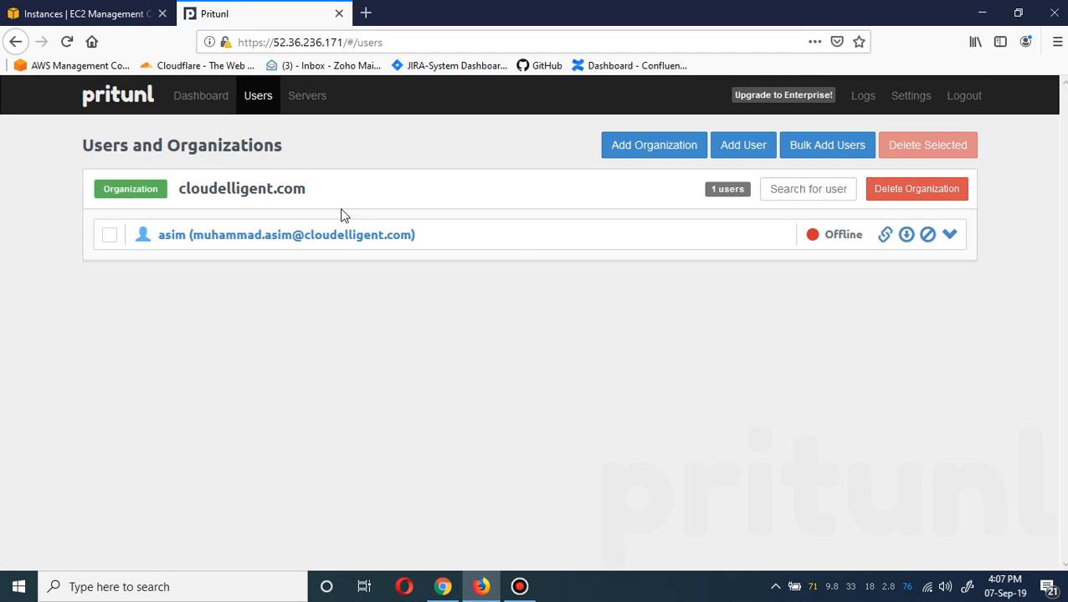
left_click(279, 192)
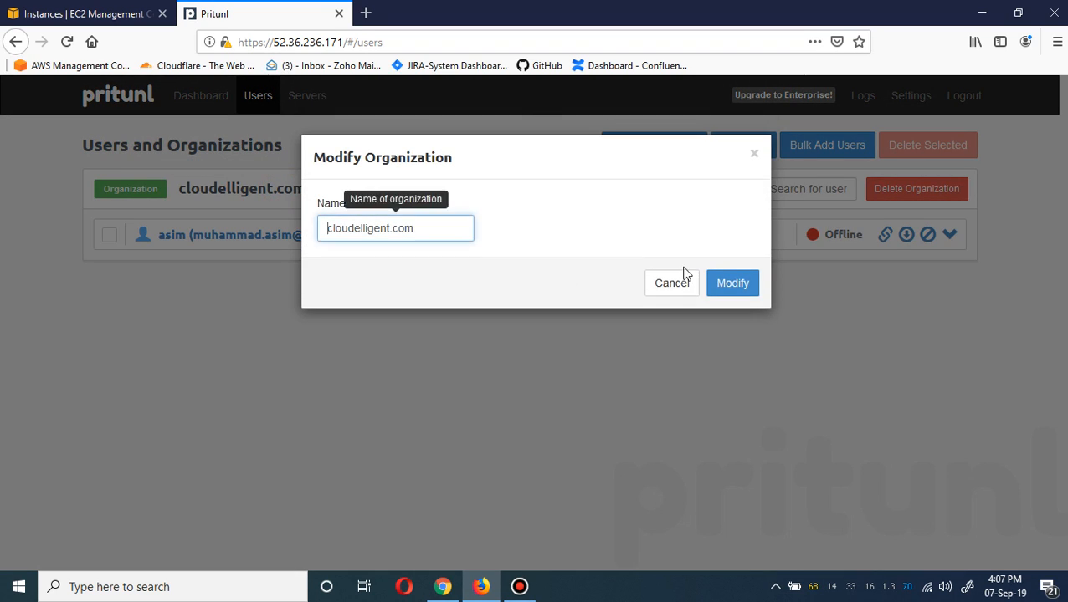
left_click(741, 290)
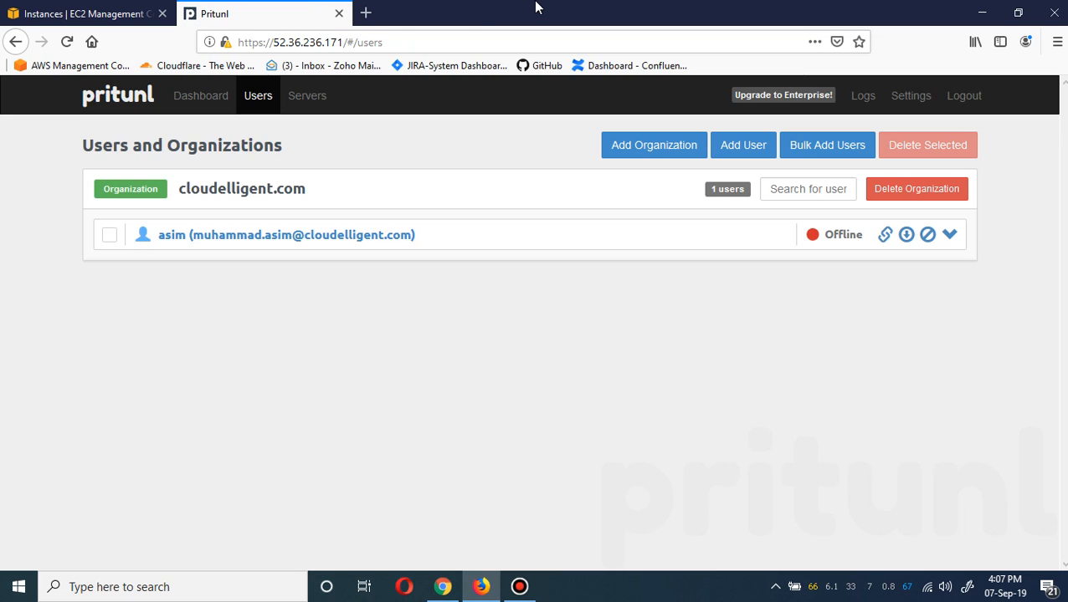
mouse_move(539, 7)
left_click(608, 10)
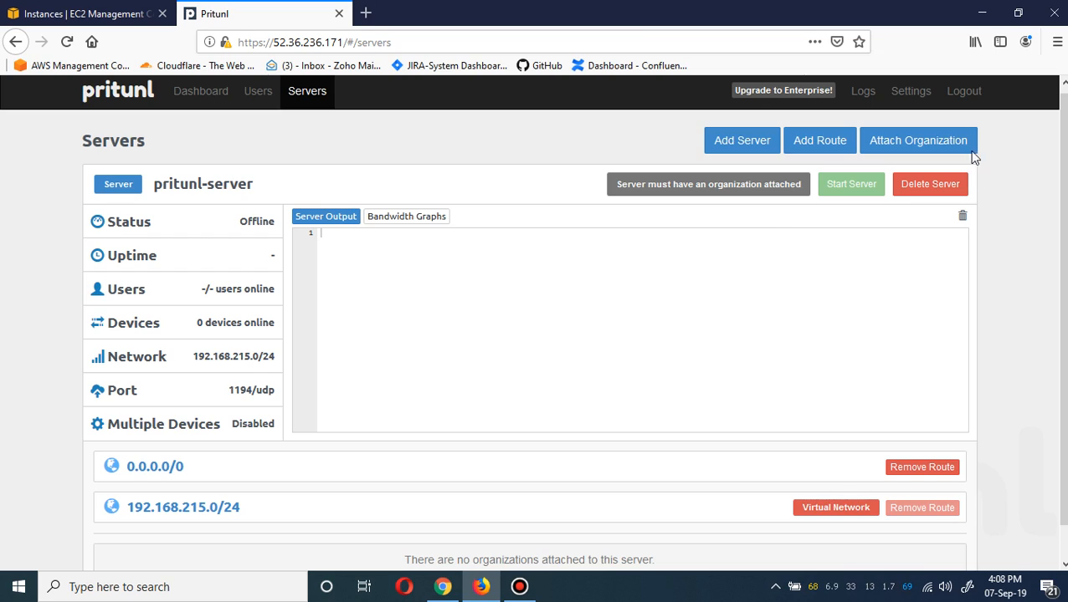
Attach cloudelligent.com to pritunl-server
left_click(944, 144)
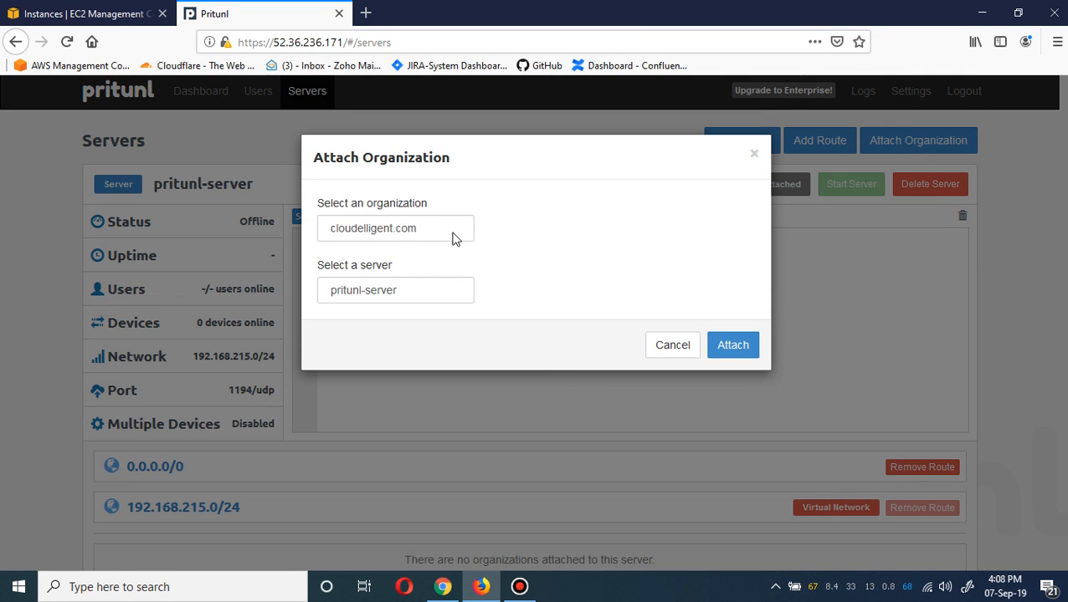
left_click(734, 346)
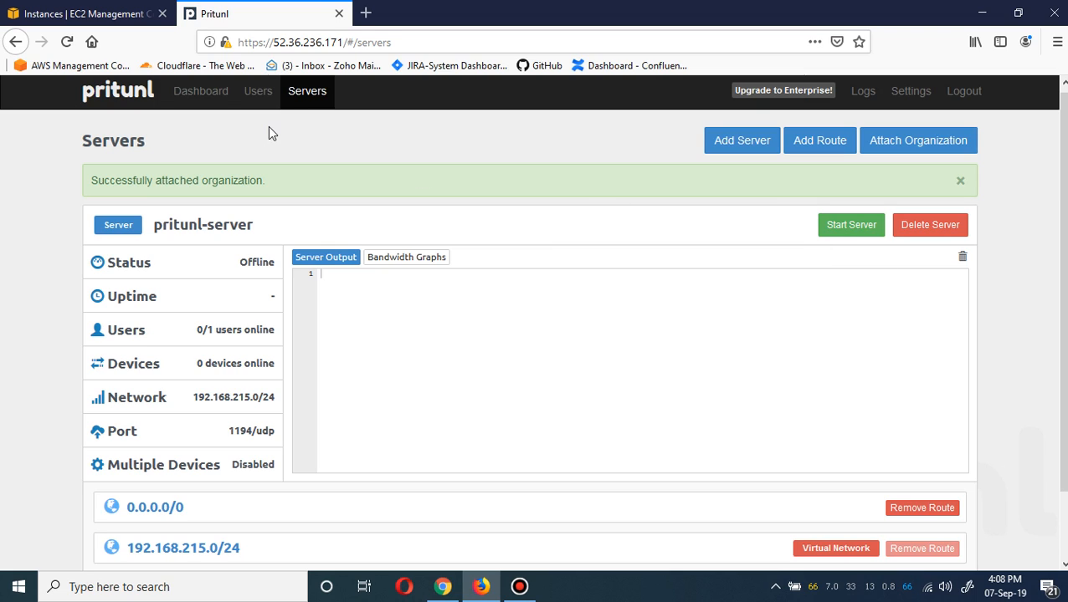
View and select the user's two-step authentication key and QR code, then close the window
left_click(260, 94)
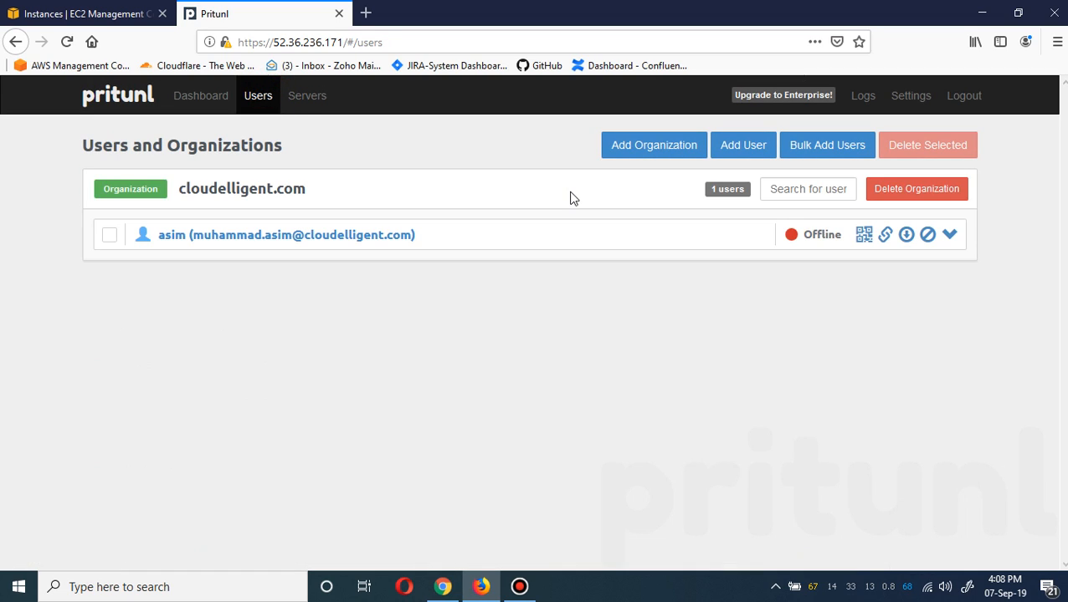
left_click(863, 238)
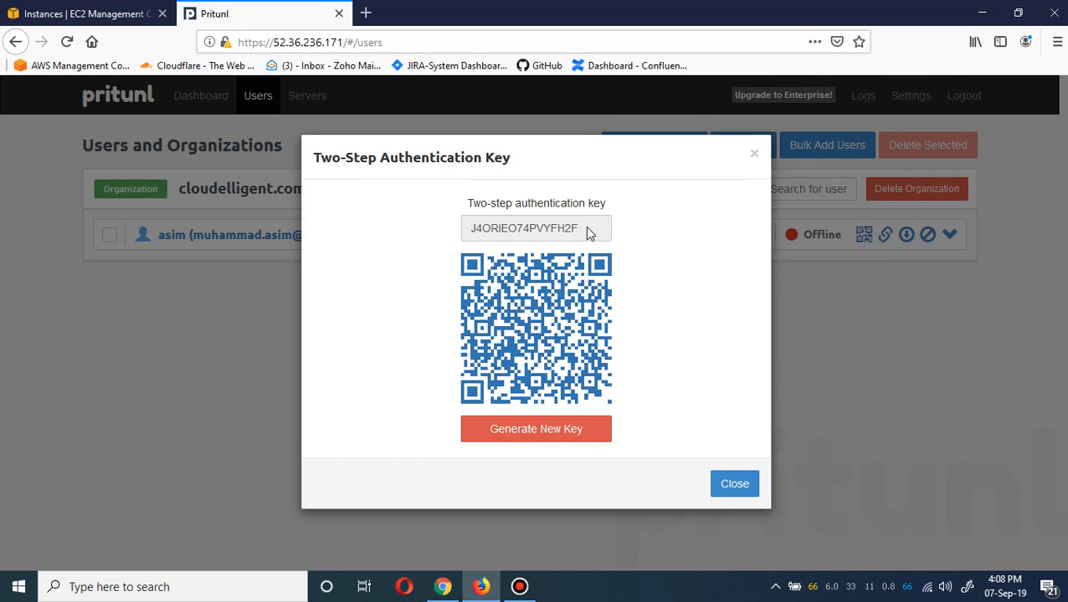
left_click_drag(585, 226, 470, 228)
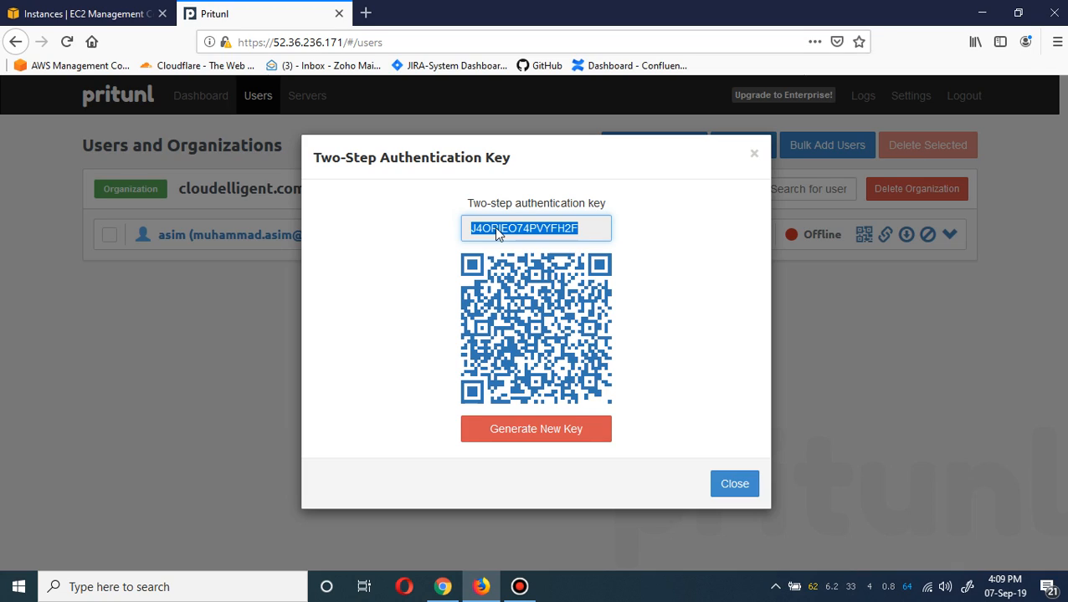
left_click(736, 492)
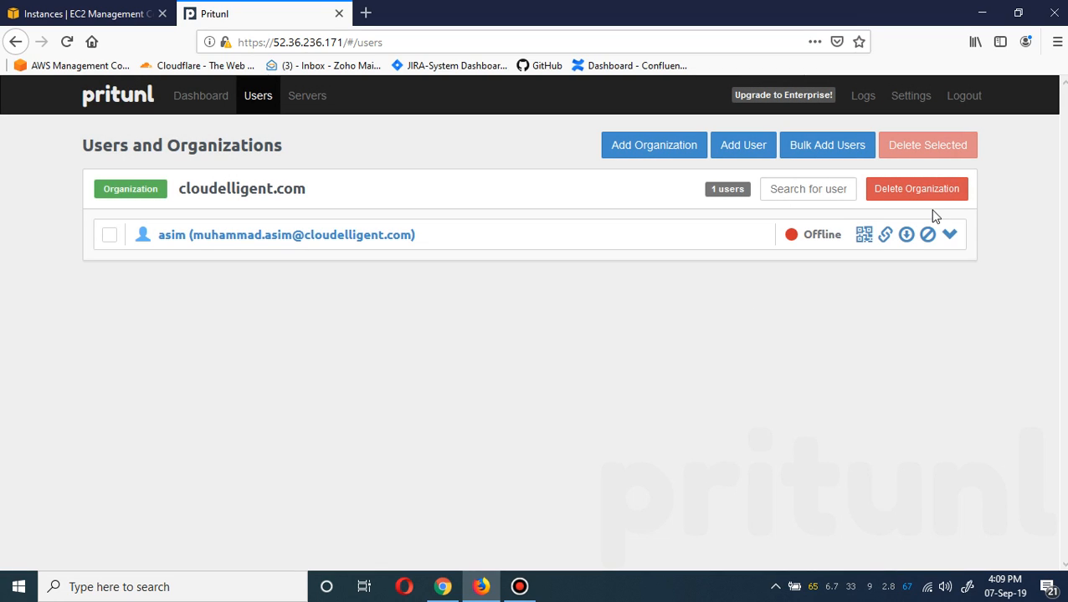
Download the user's asim.tar VPN profile, saving the file to disk
left_click(906, 237)
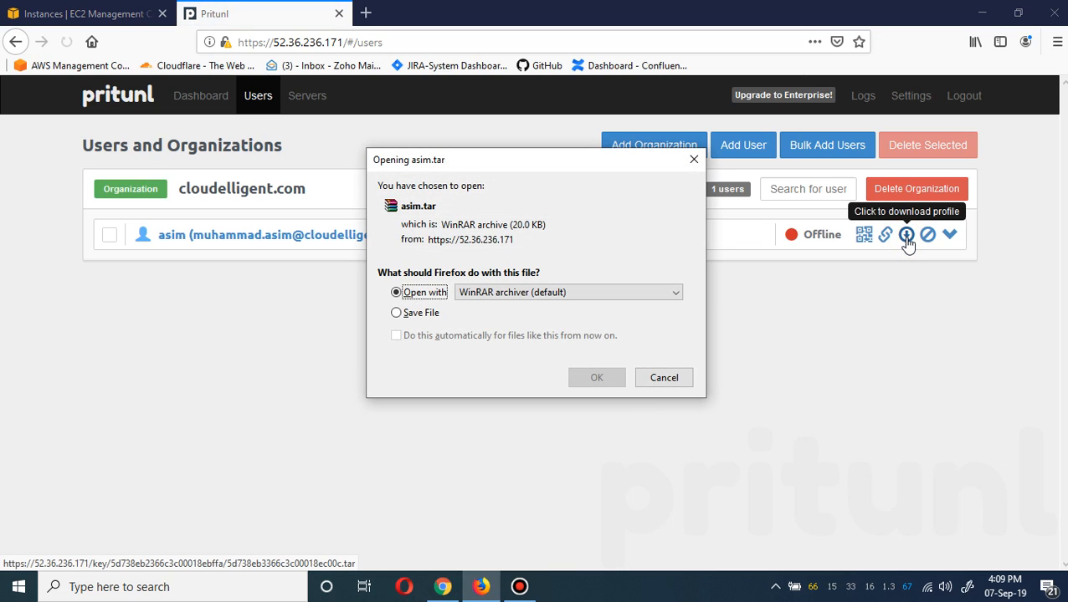
left_click(427, 314)
left_click(596, 379)
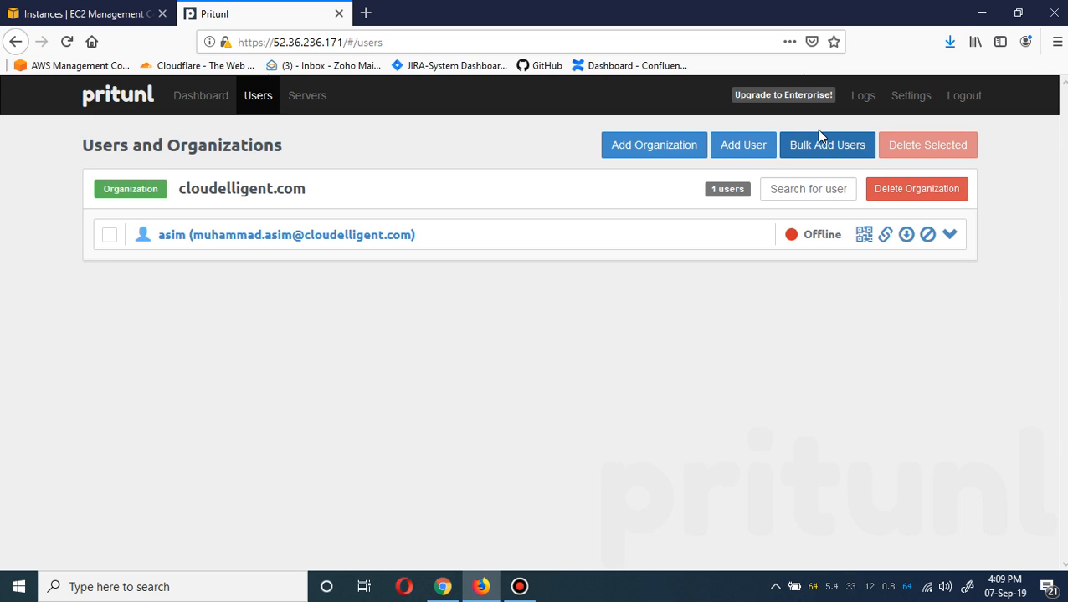
Move asim.tar from the downloads folder onto the desktop
left_click(943, 45)
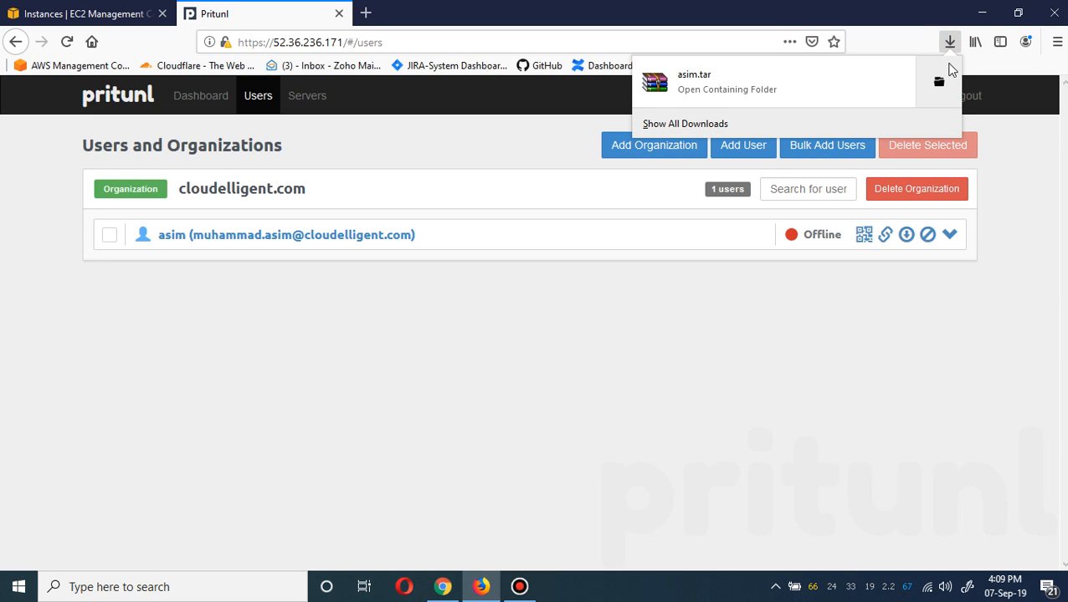
left_click(939, 82)
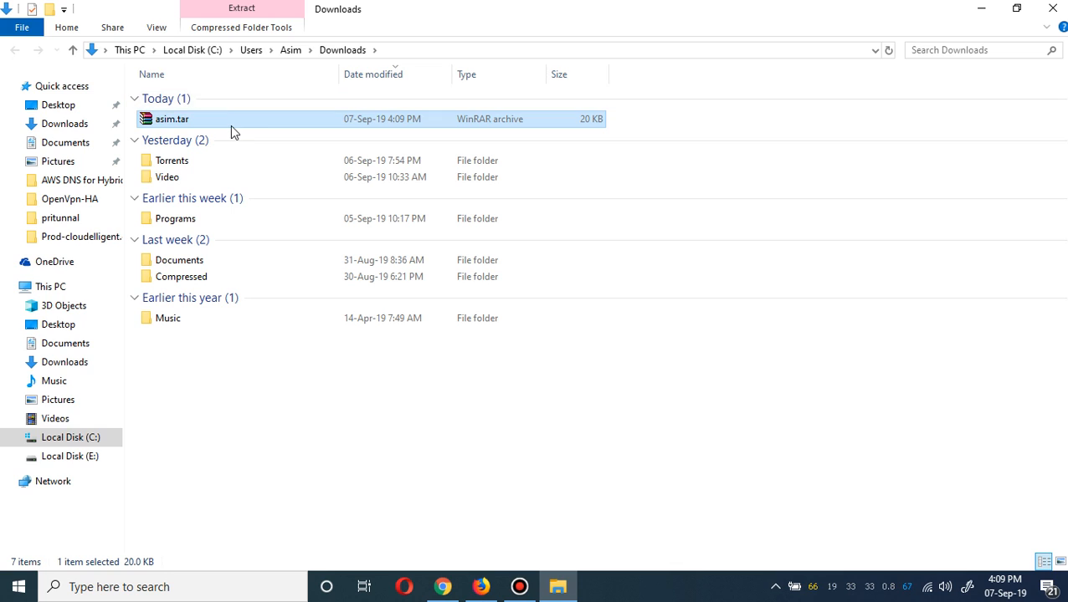
right_click(249, 123)
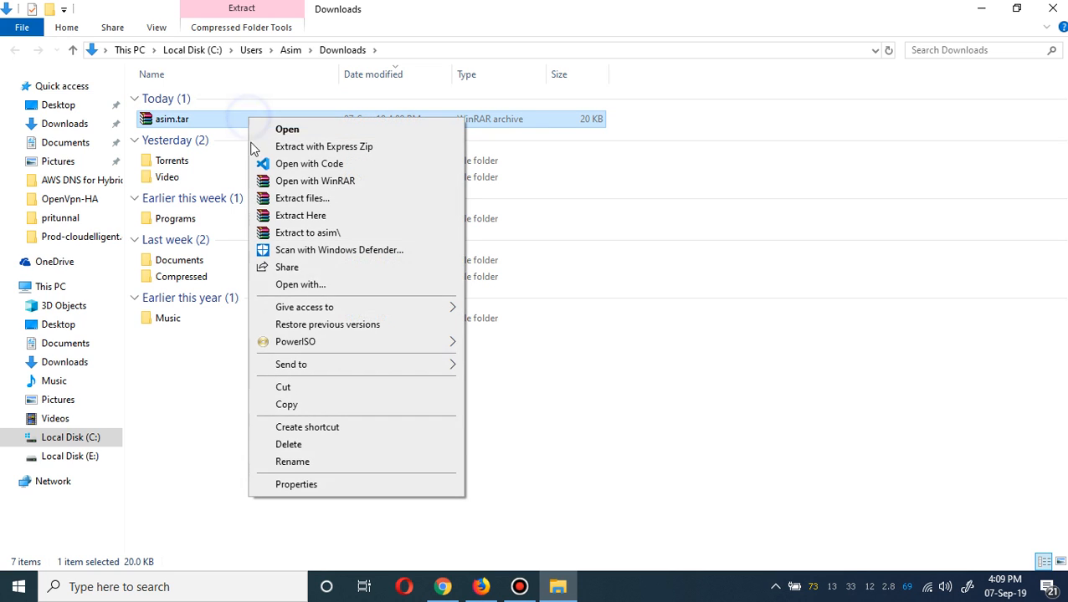
left_click(319, 387)
left_click(1052, 8)
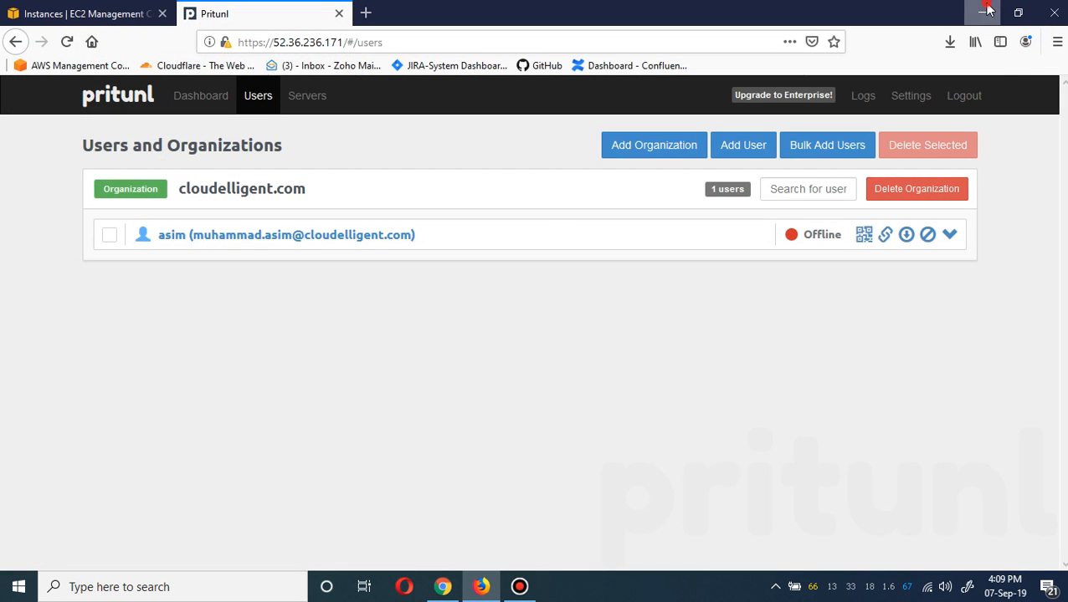
left_click(987, 8)
right_click(541, 36)
left_click(602, 105)
Clear Firefox's download history in the Library, then minimize Firefox
left_click(482, 586)
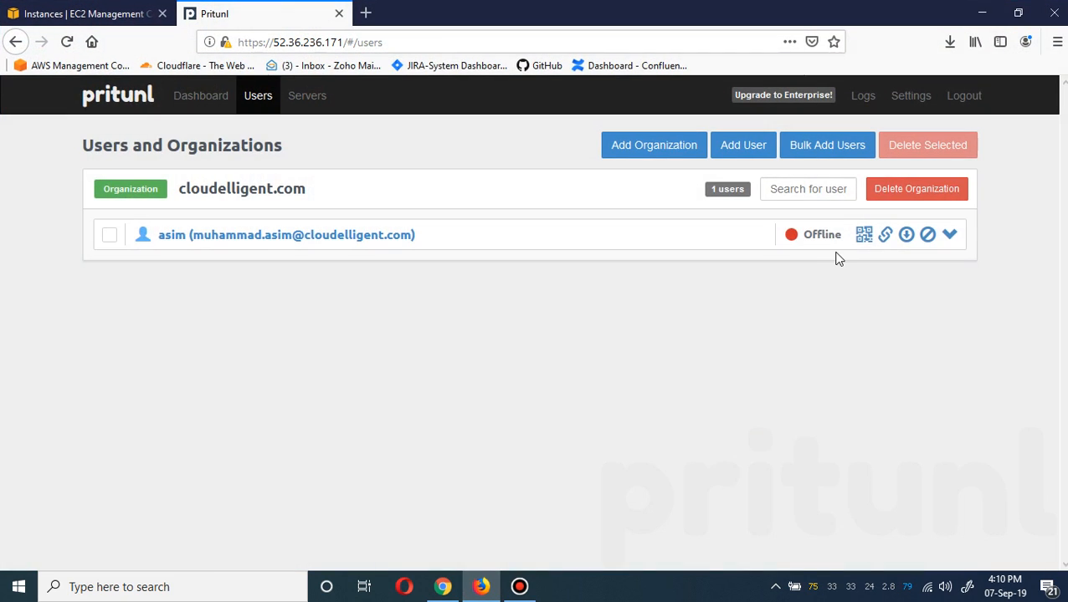
left_click(949, 42)
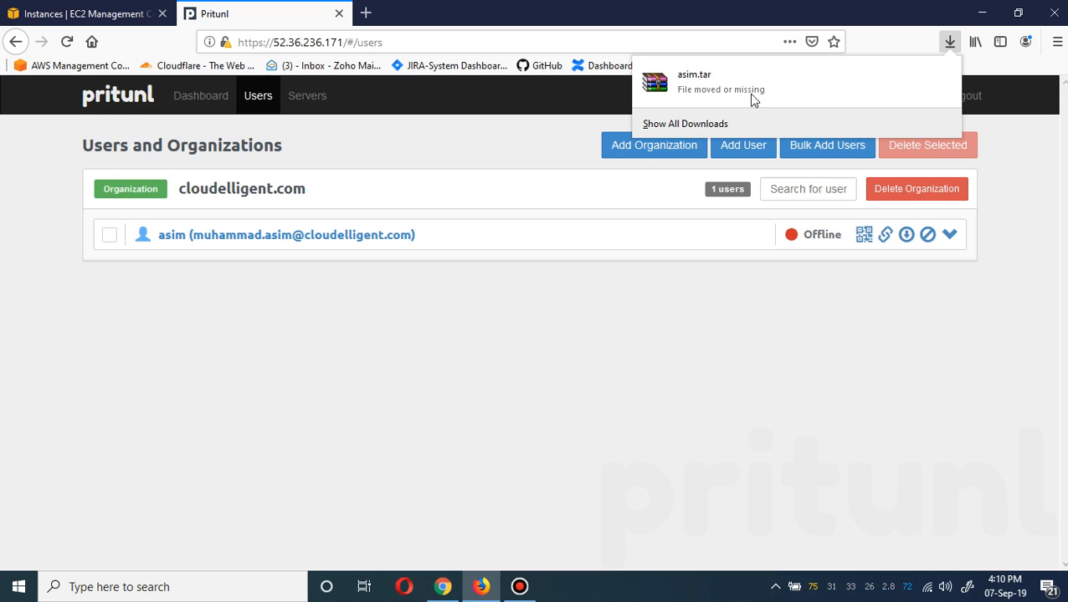
left_click(707, 125)
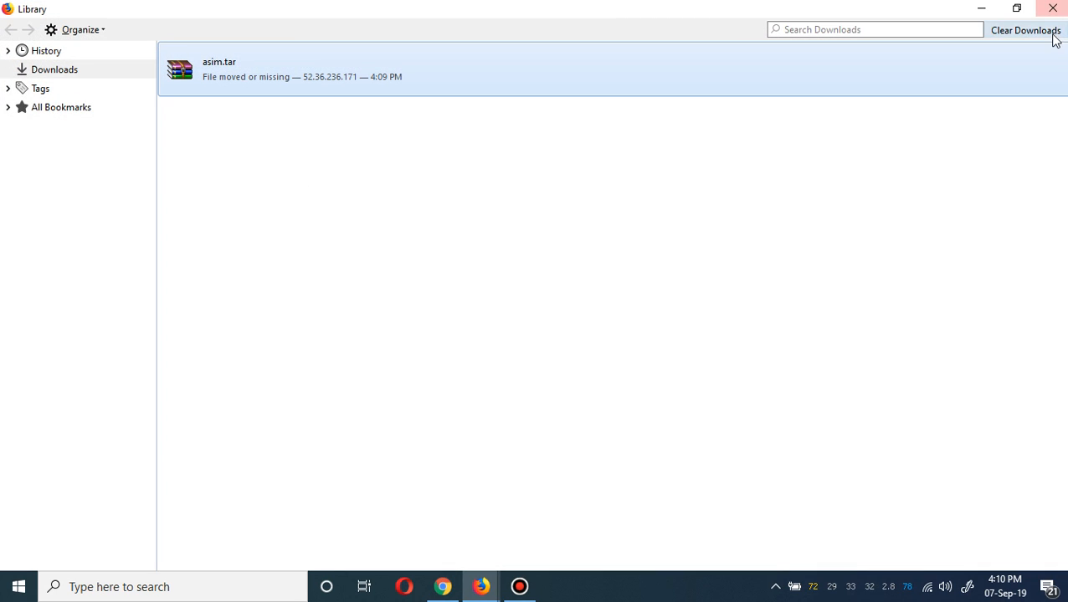
left_click(1050, 30)
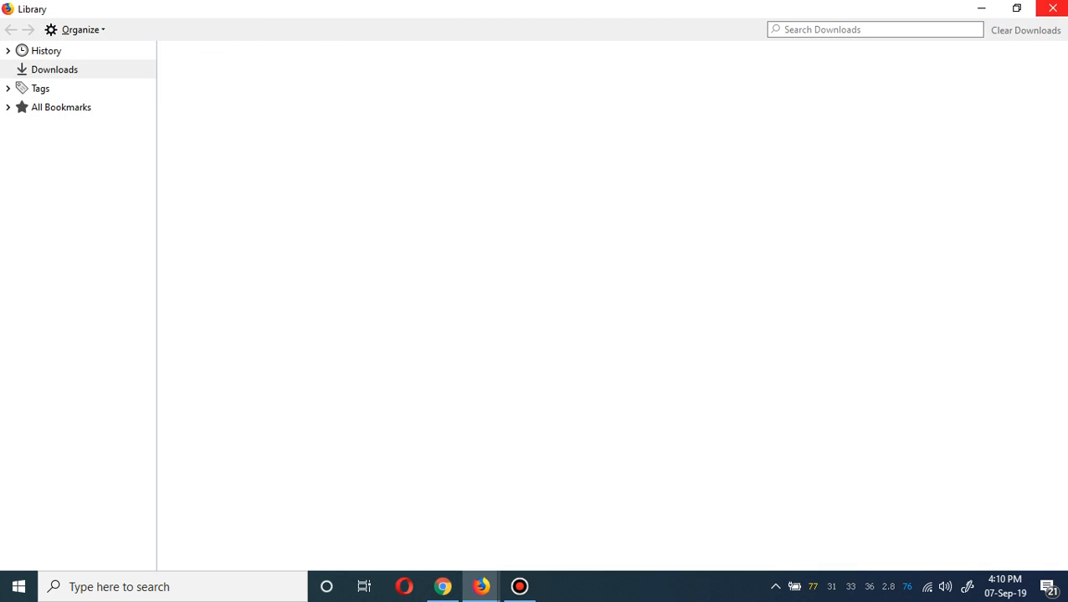
left_click(1053, 8)
left_click(981, 9)
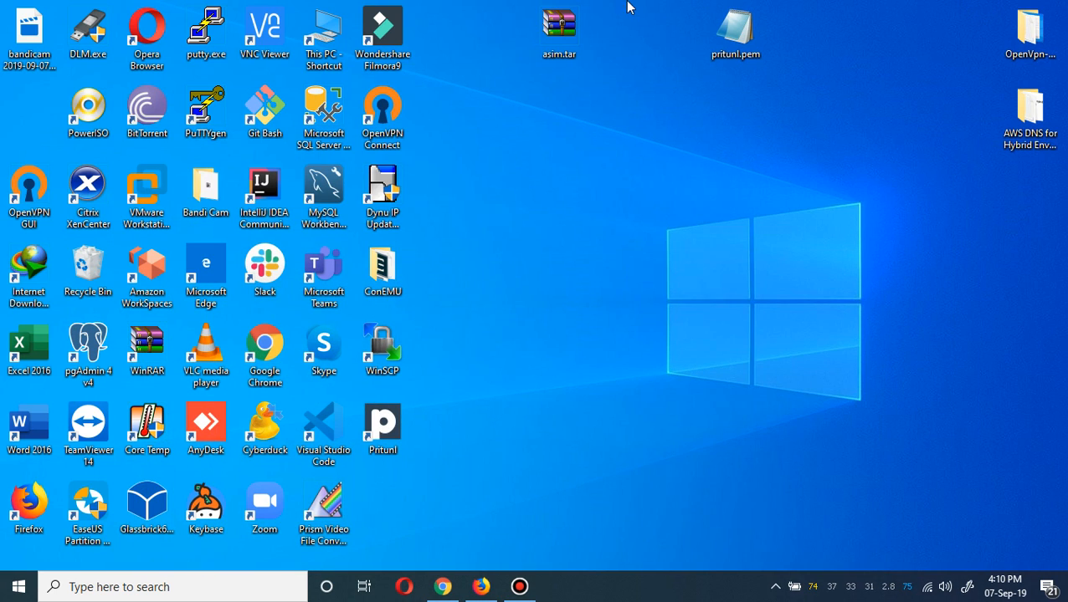
Extract cloudelligent.com_asim_pritunl-server.ovpn from asim.tar to the desktop, then launch the Pritunl client
double_click(567, 22)
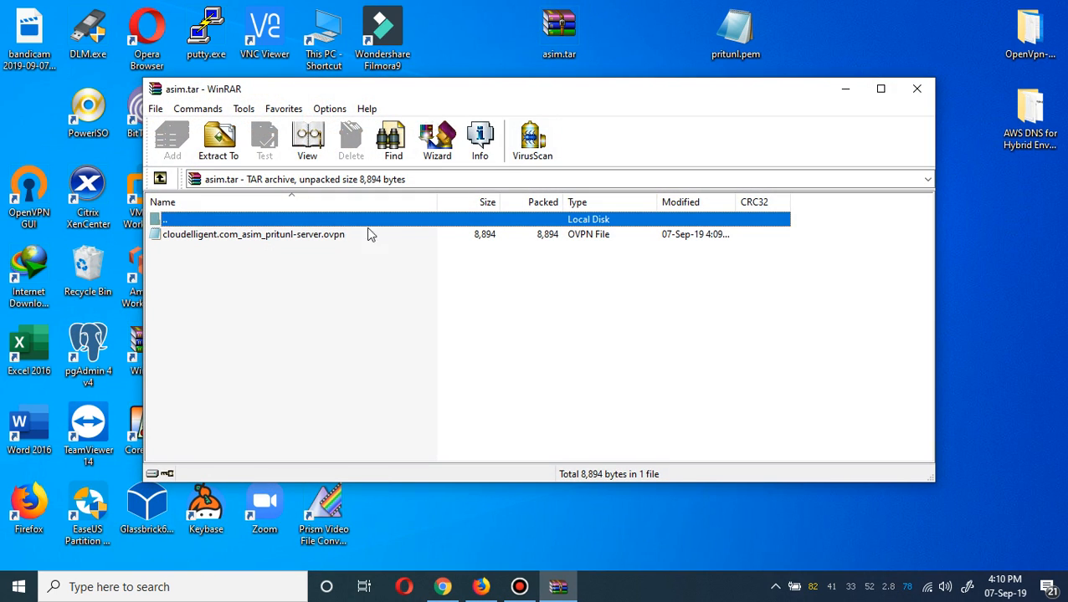
left_click_drag(335, 235, 656, 37)
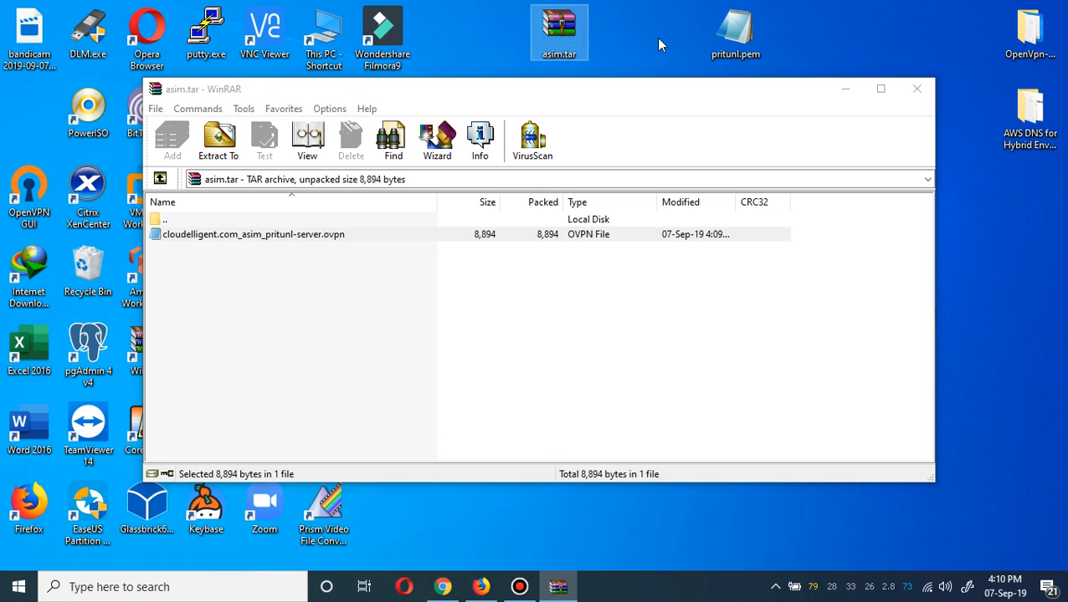
left_click(925, 95)
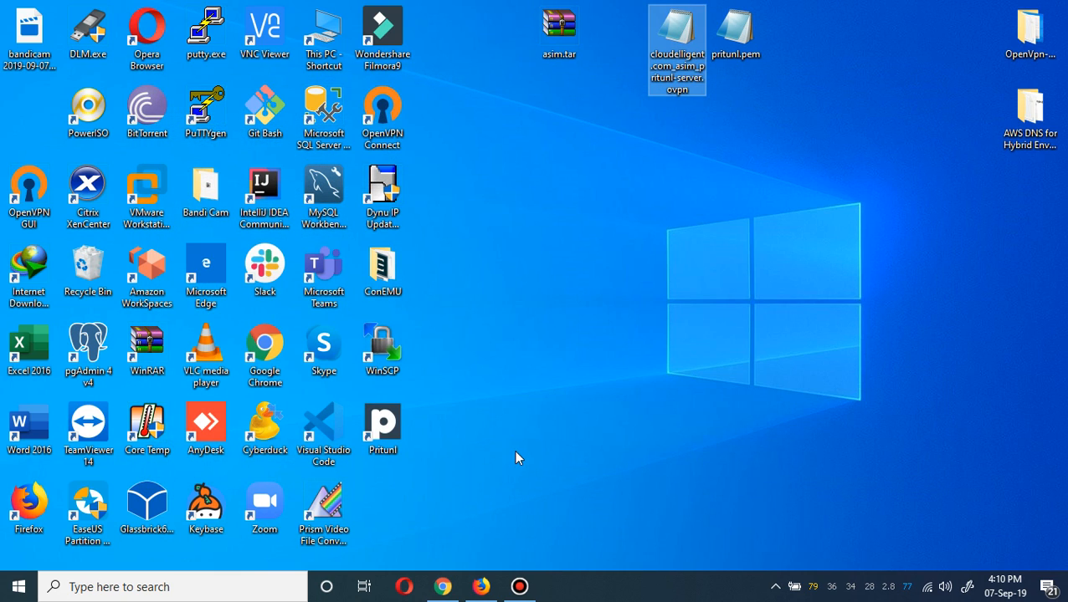
double_click(383, 427)
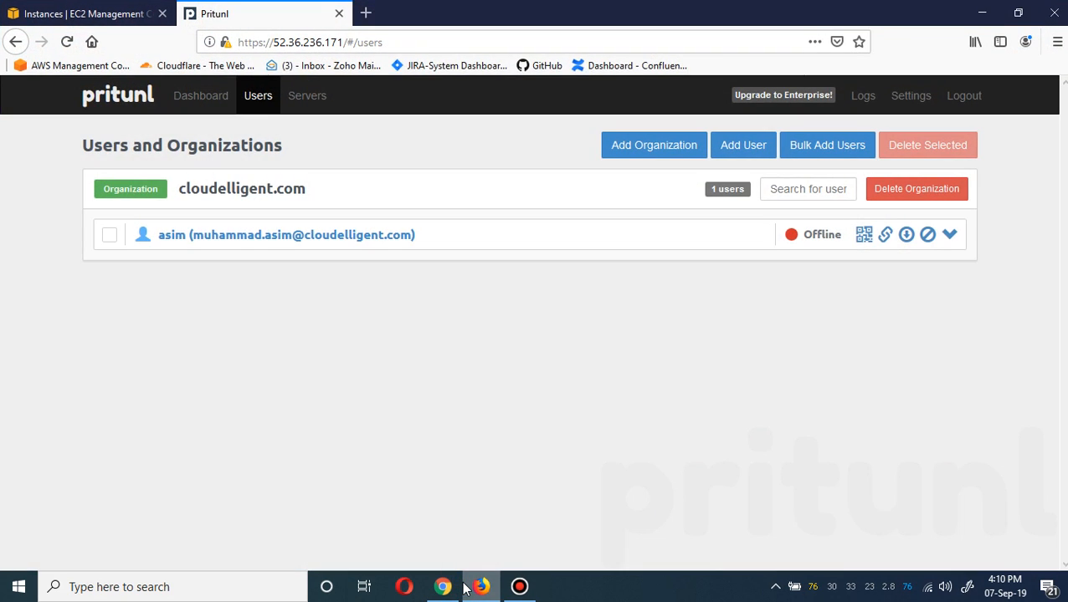
Show the Pritunl Client website's Install section in Chrome
left_click(469, 587)
left_click(442, 587)
left_click(92, 7)
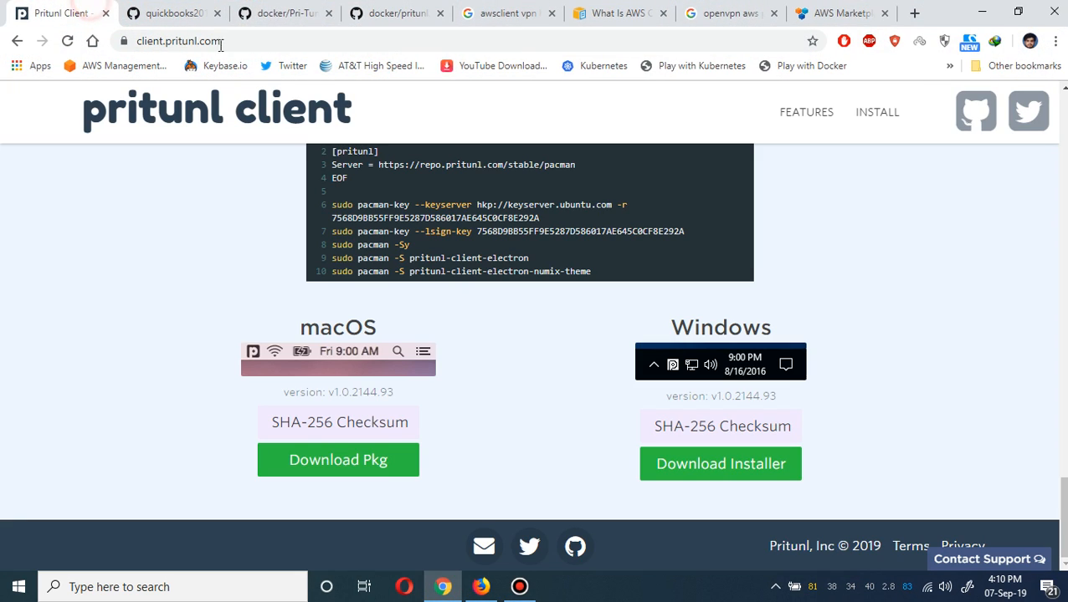
left_click_drag(1063, 501, 1063, 480)
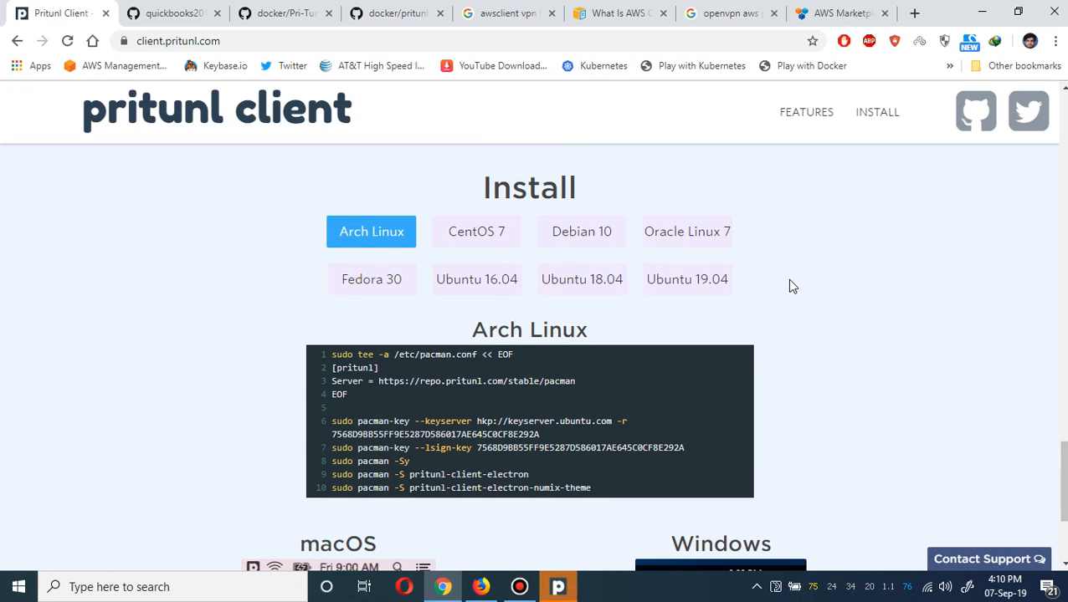
Import the pritunl-server .ovpn profile from the desktop into Pritunl Client
left_click(977, 8)
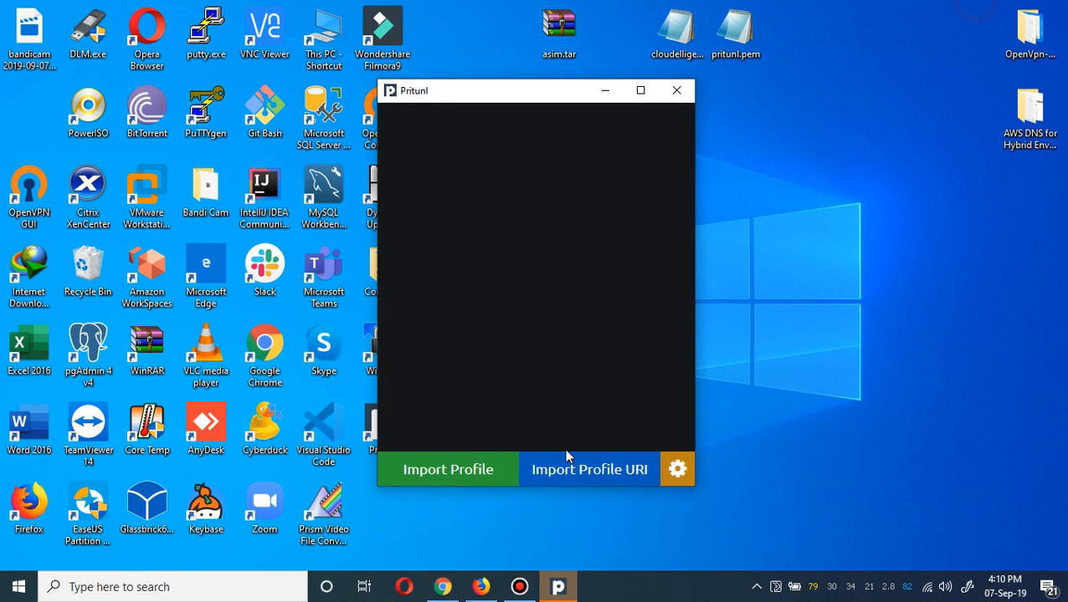
left_click(443, 471)
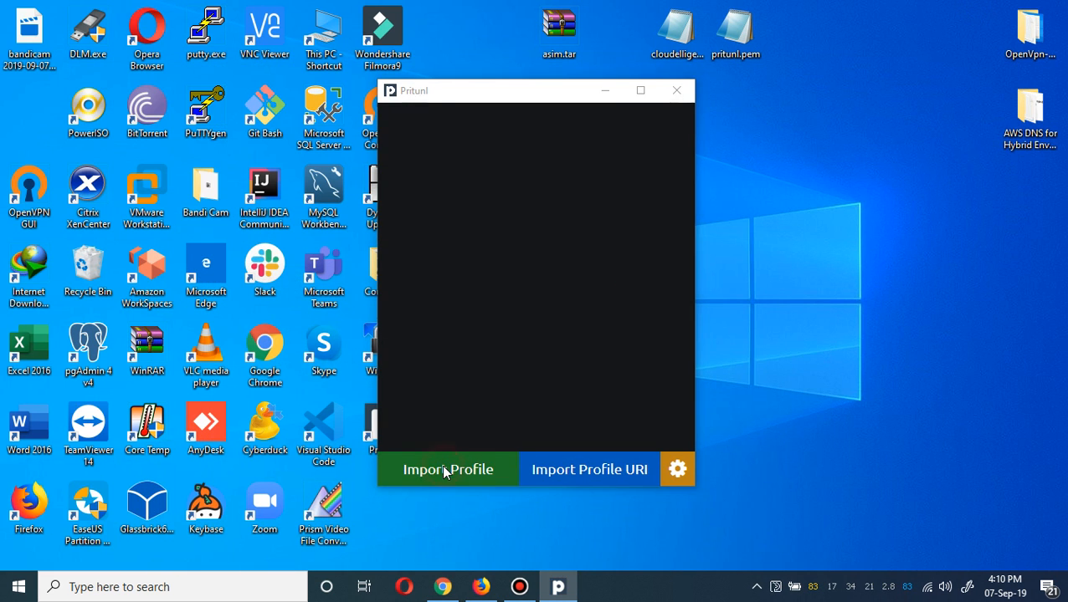
double_click(577, 297)
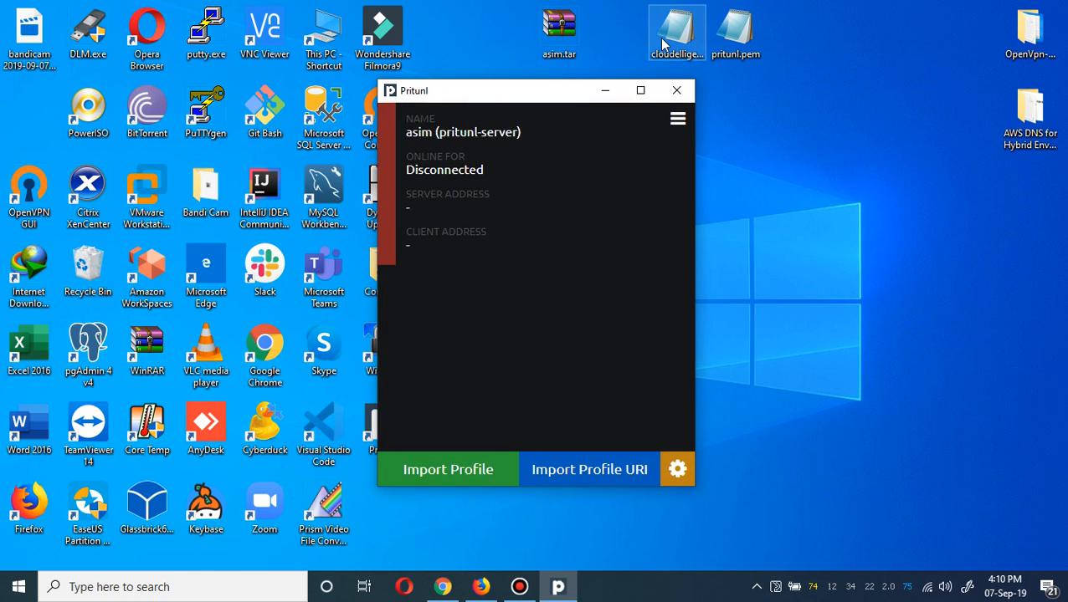
Edit the profile config, changing the remote port on line 6 from 1194 to 12323
left_click(676, 122)
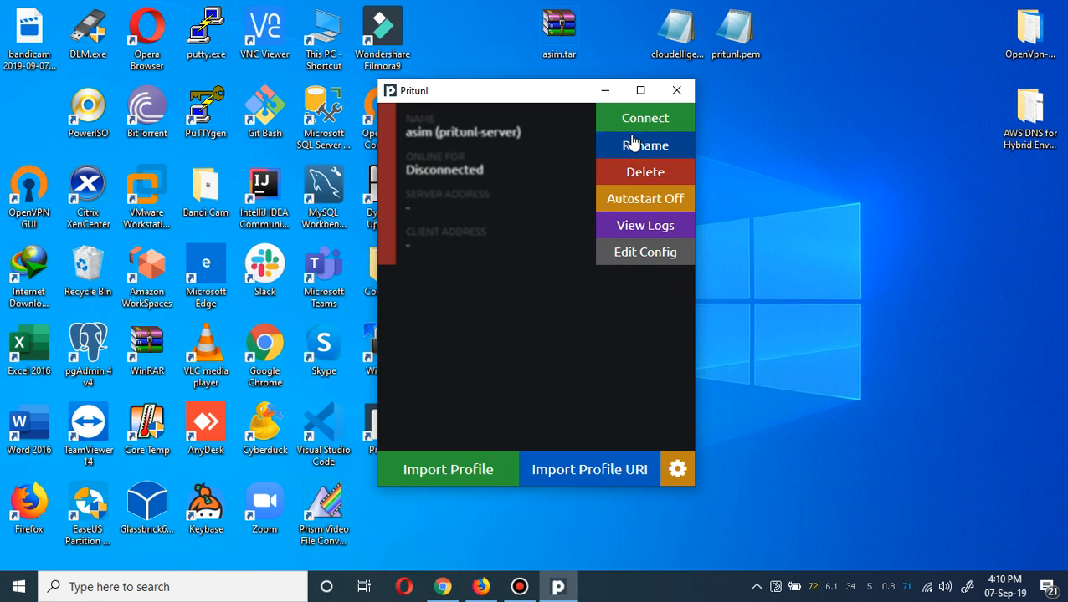
left_click(660, 266)
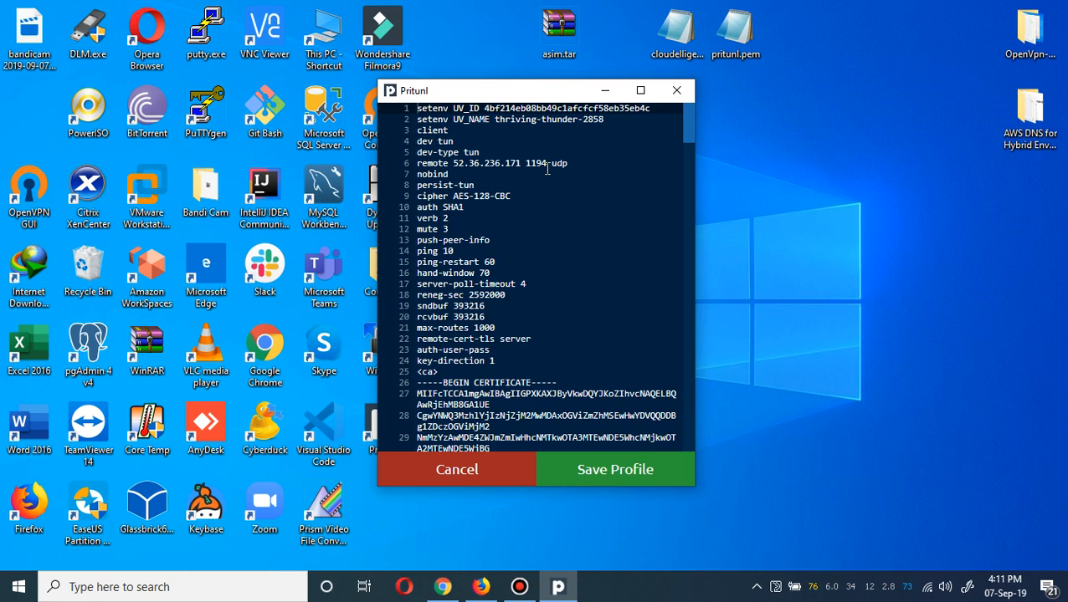
left_click(547, 166)
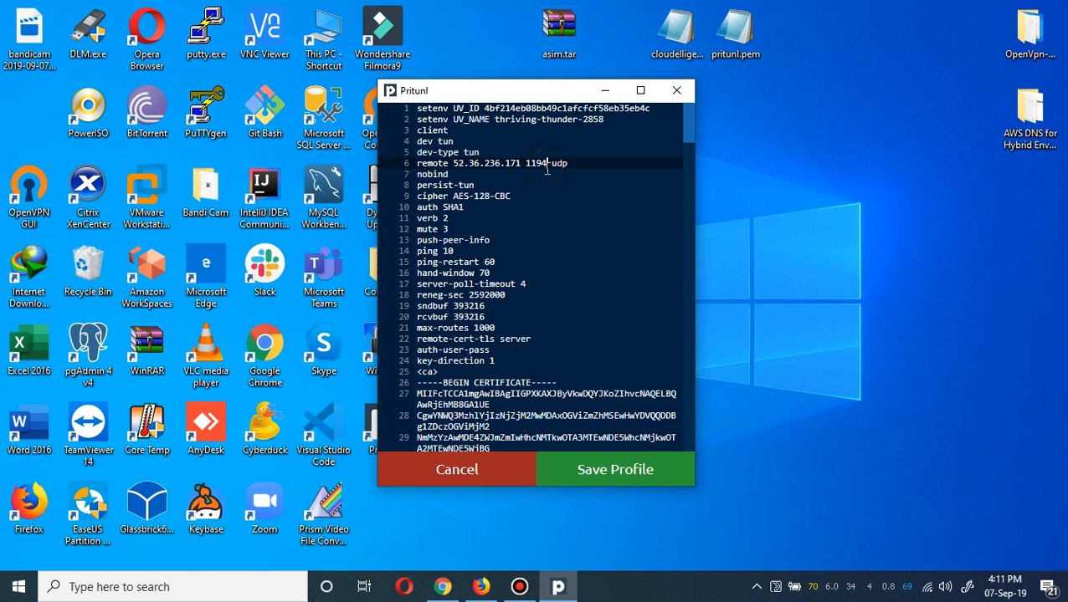
left_click(497, 475)
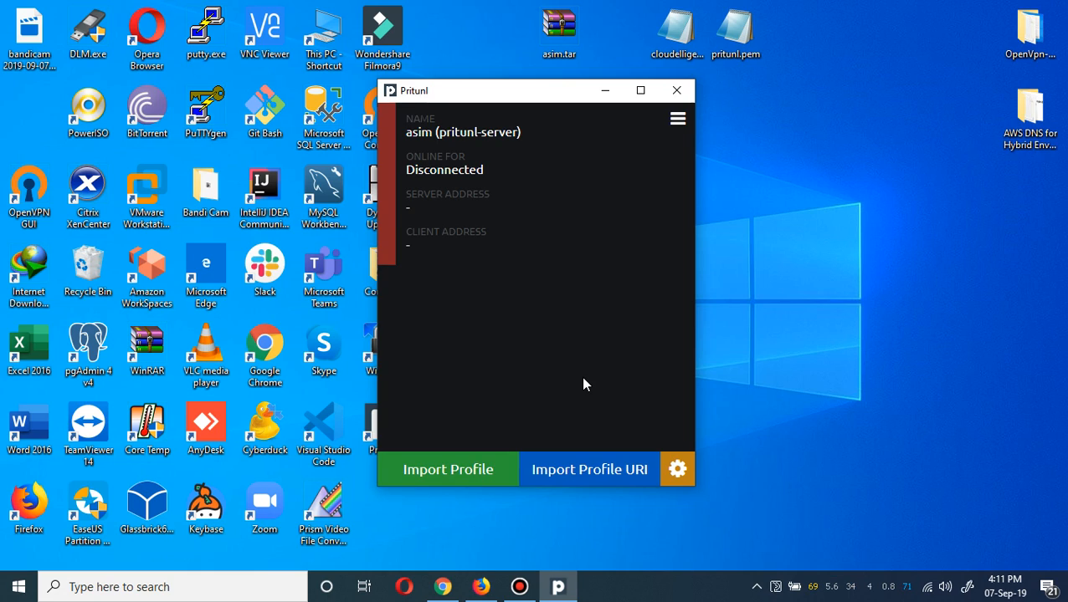
left_click(679, 121)
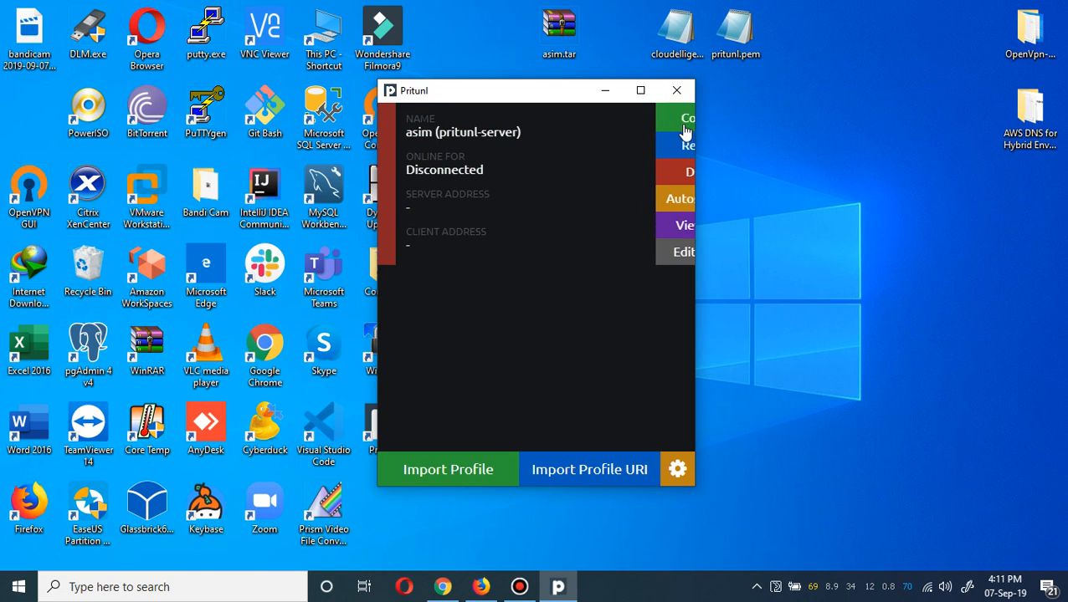
left_click(667, 253)
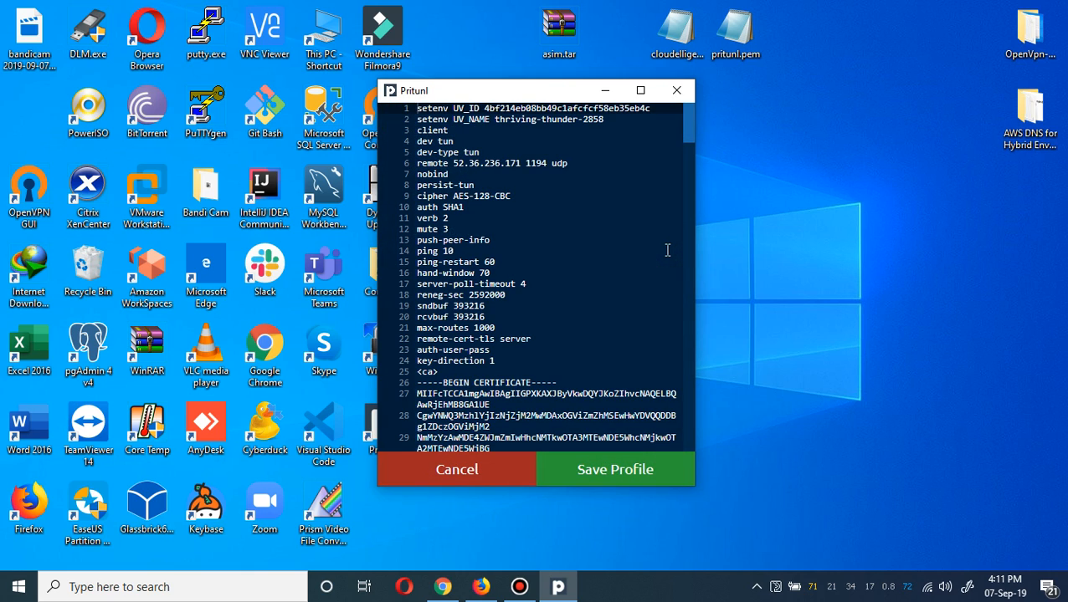
left_click(547, 163)
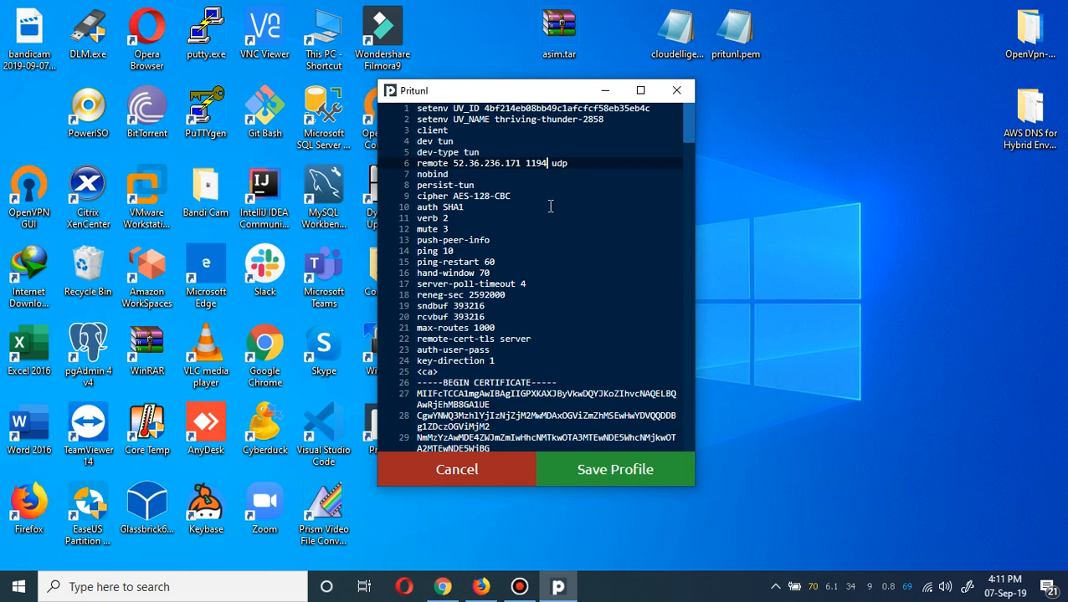
key("BackSpace")
key("BackSpace")
key("BackSpace")
key("BackSpace")
type("12323")
Save the edited profile and connect it, supplying the PIN and the one-time code
left_click(651, 483)
left_click(677, 119)
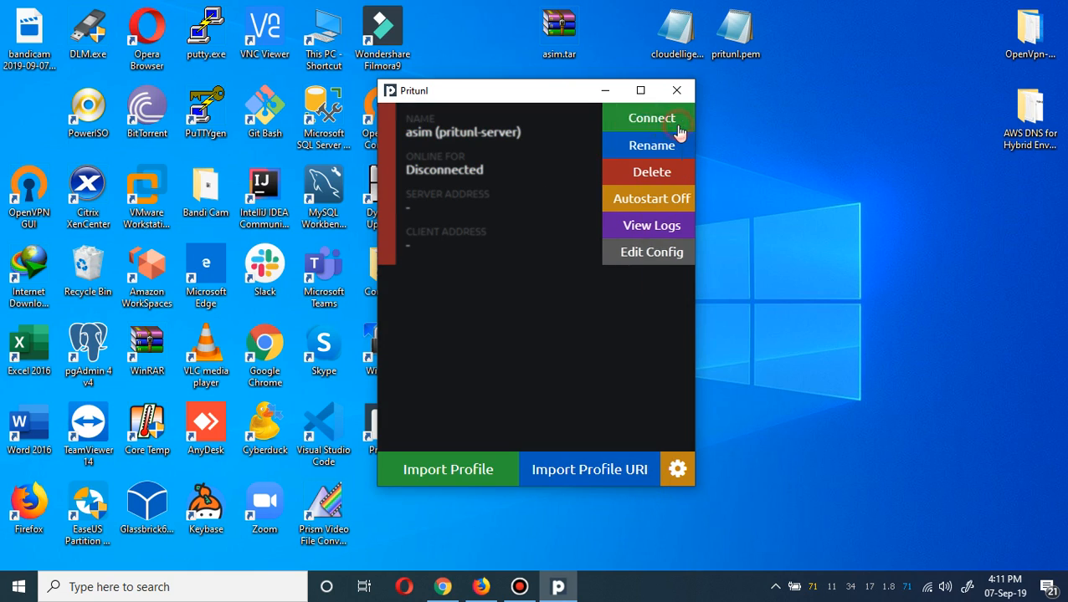
left_click(662, 119)
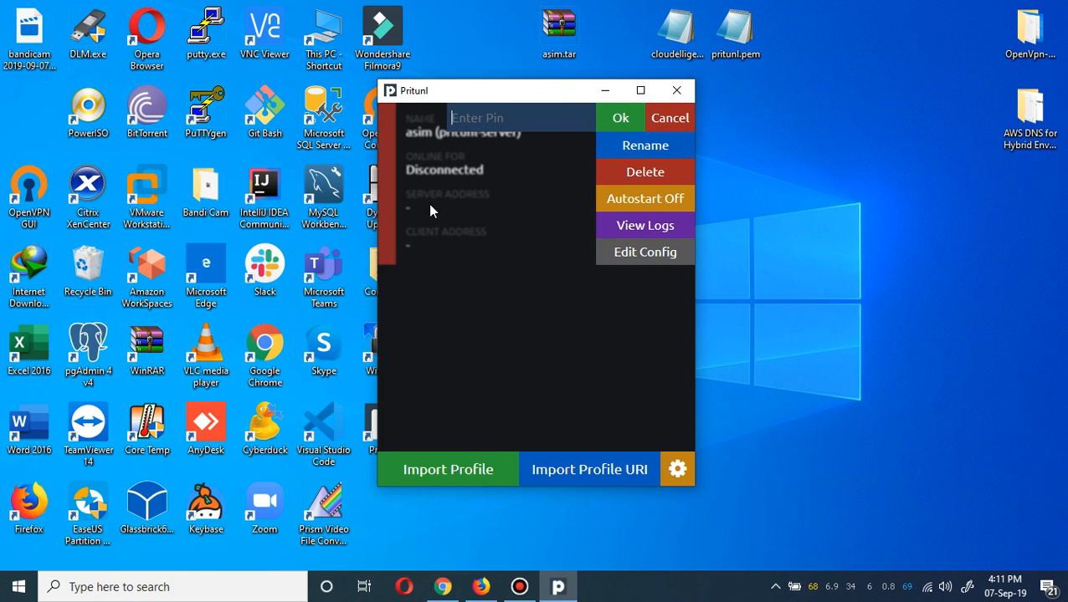
type("••••••••")
left_click(620, 117)
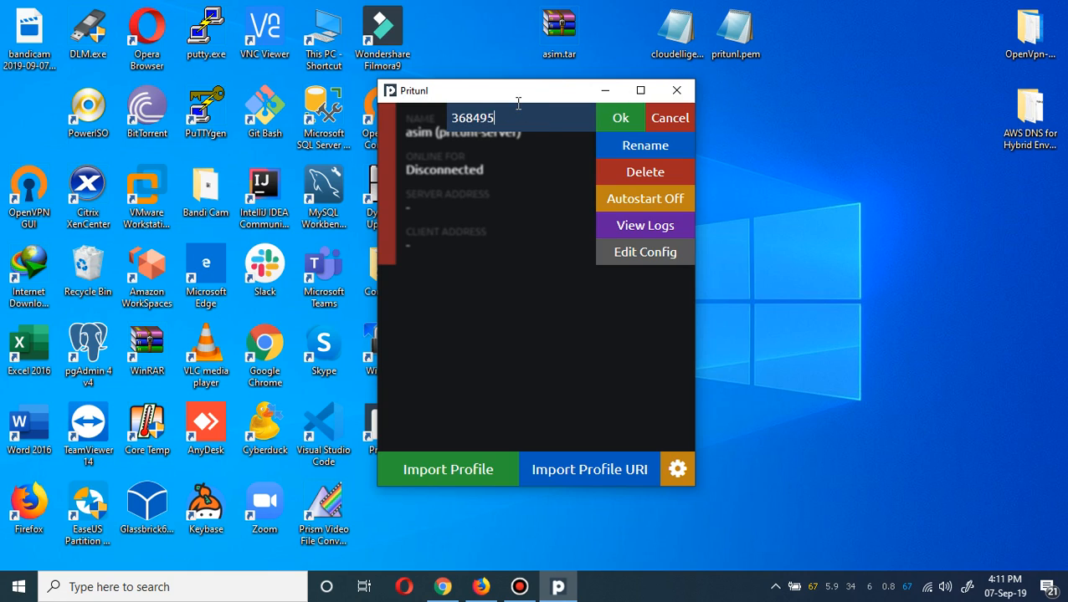
left_click(621, 118)
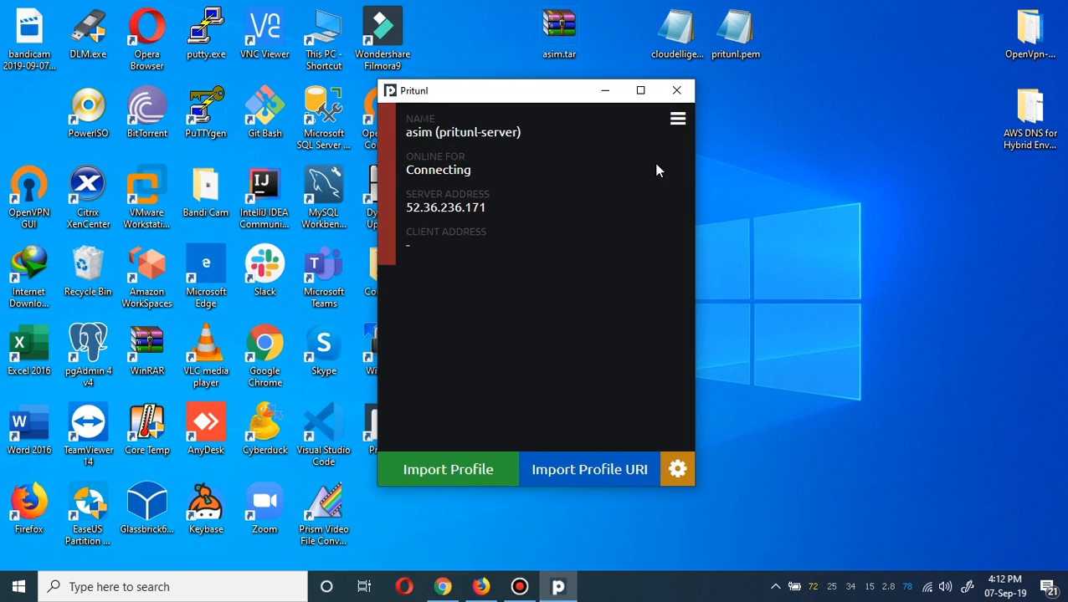
View the Pri-Tunnel.sh file page in the GitHub repository tab in Chrome
left_click(678, 122)
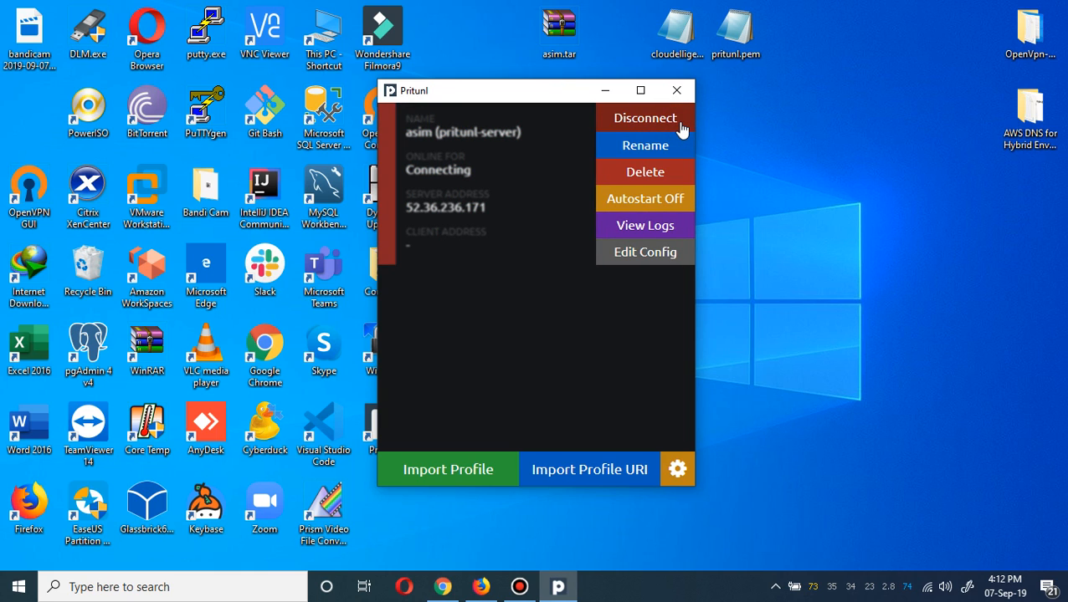
left_click(446, 589)
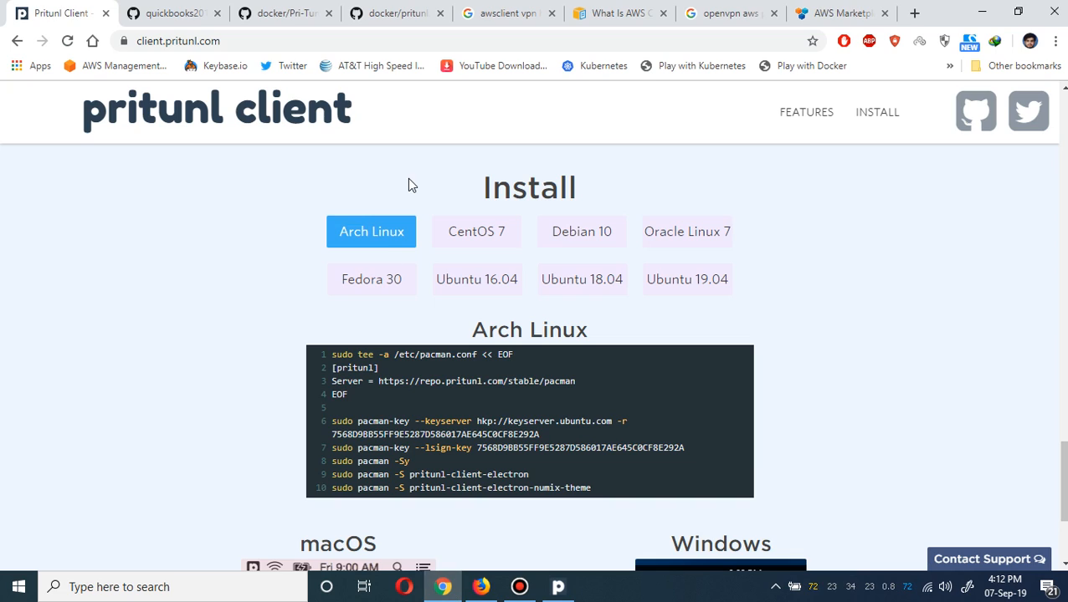
left_click(134, 10)
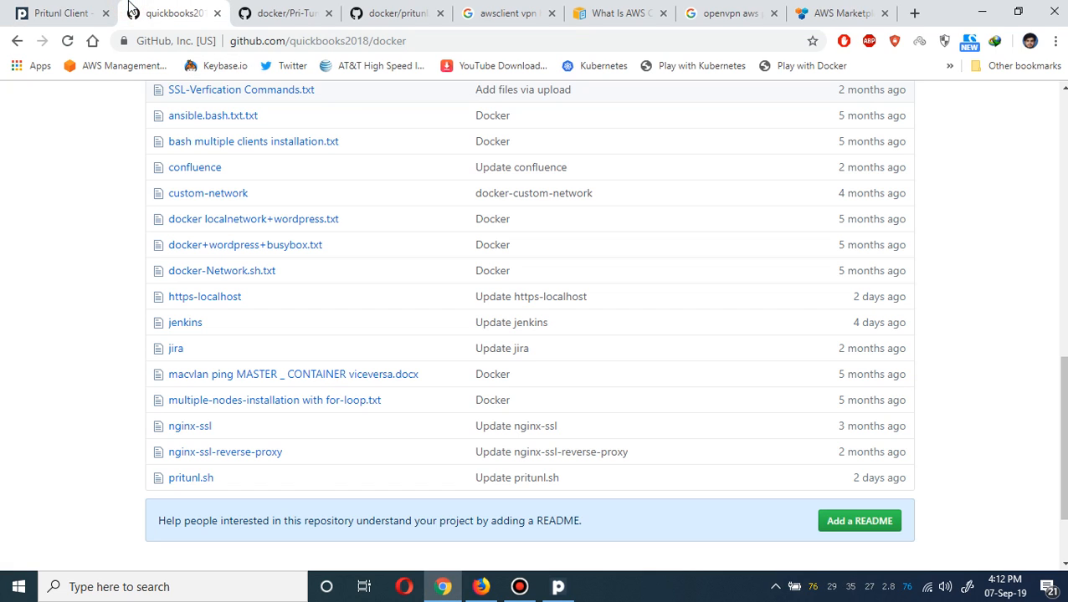
left_click(251, 10)
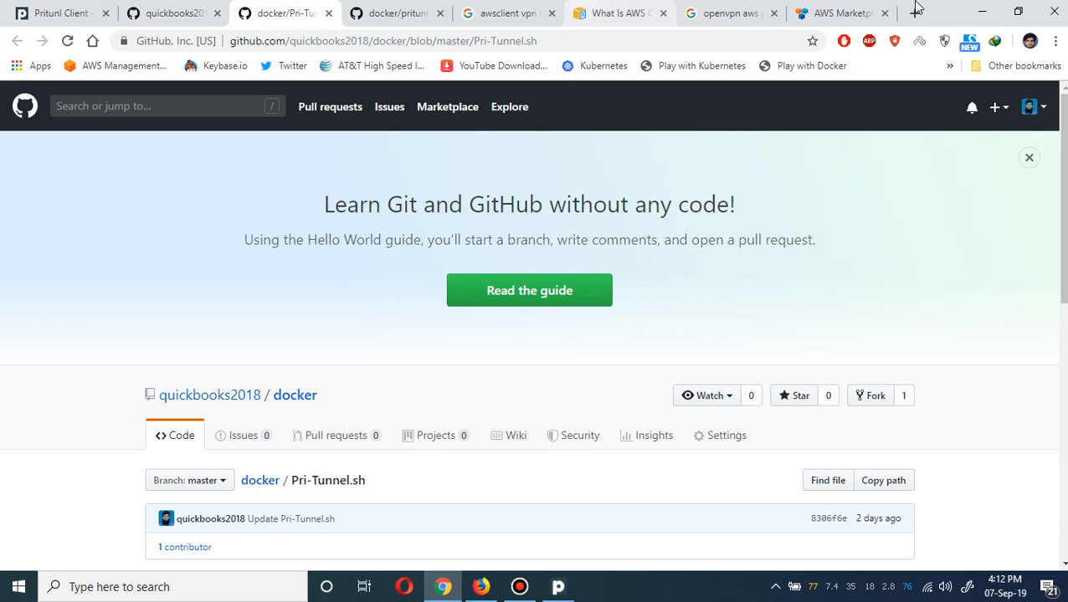
left_click(979, 10)
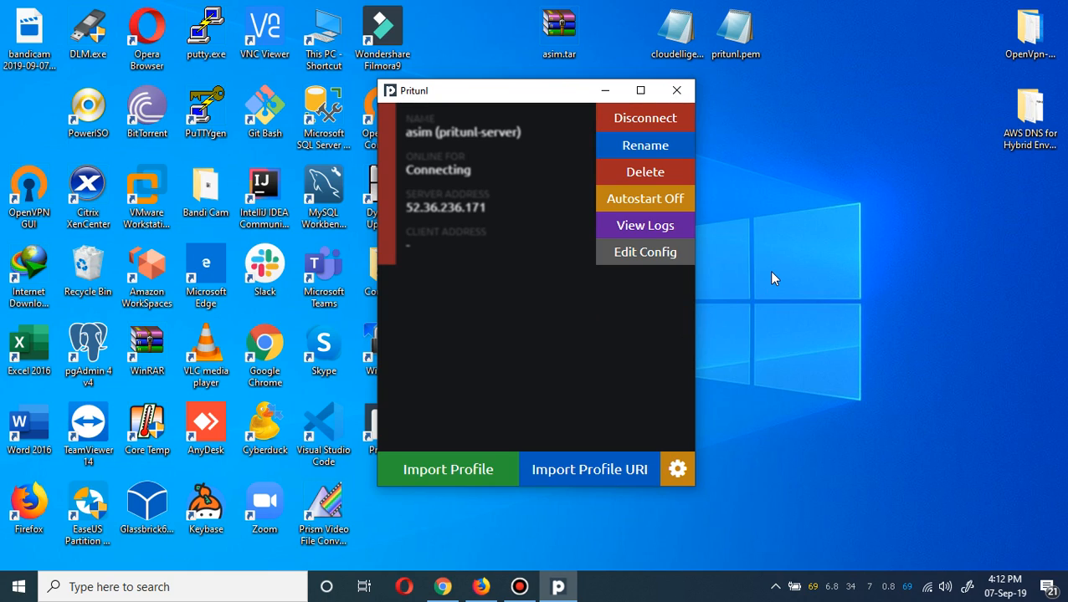
left_click(775, 202)
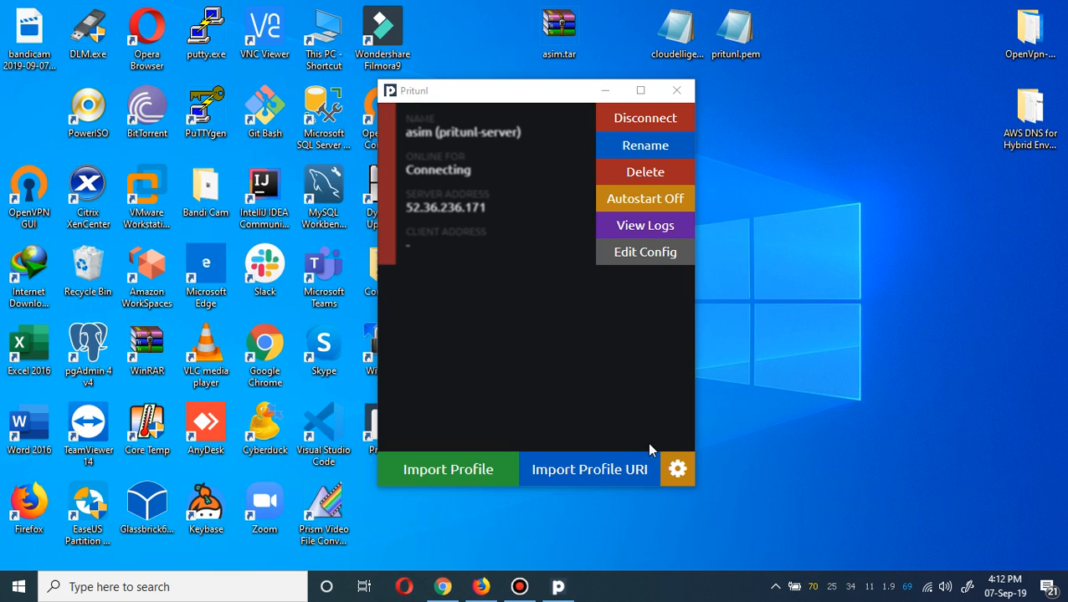
left_click(442, 585)
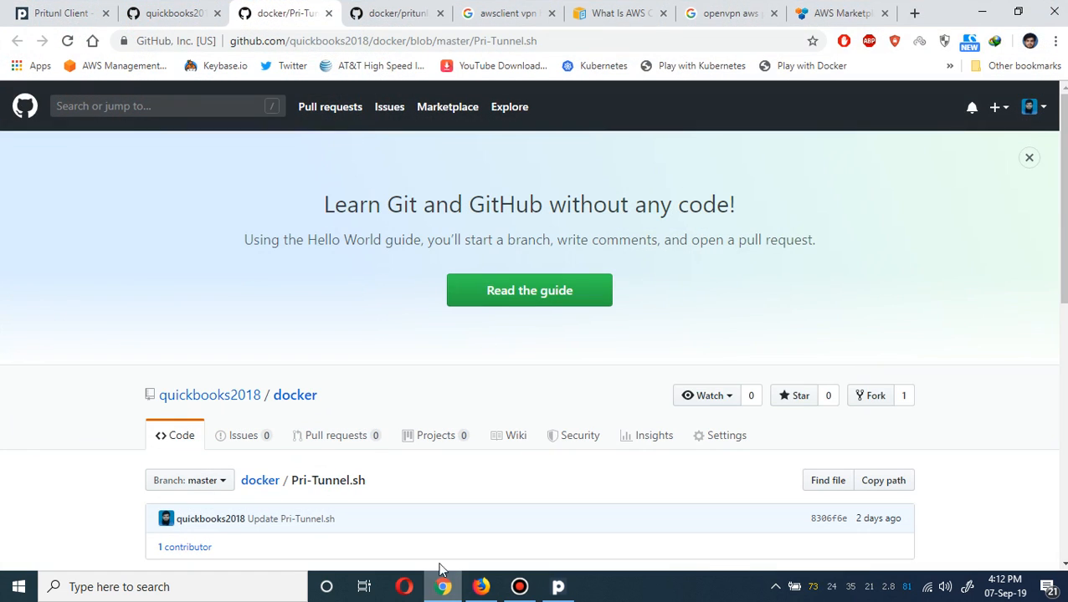
left_click(905, 8)
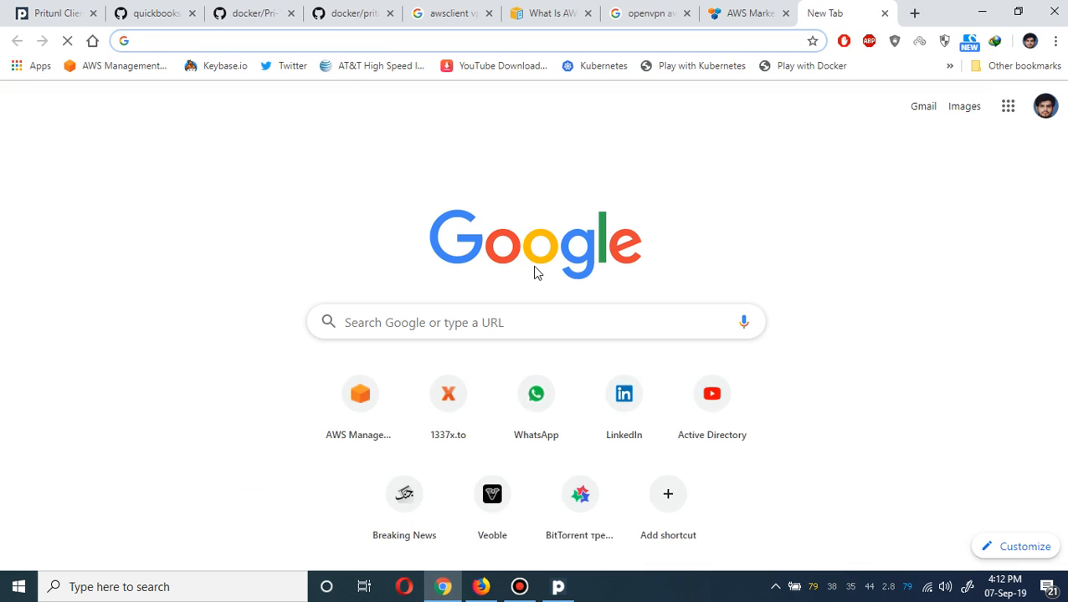
left_click(526, 320)
type("ip")
key("Return")
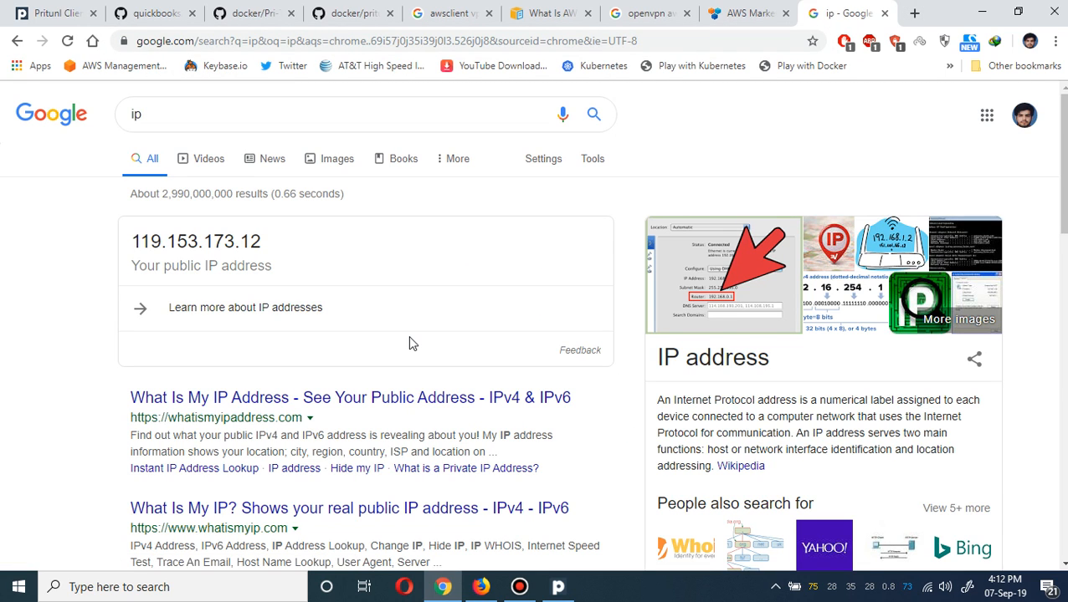
left_click(982, 12)
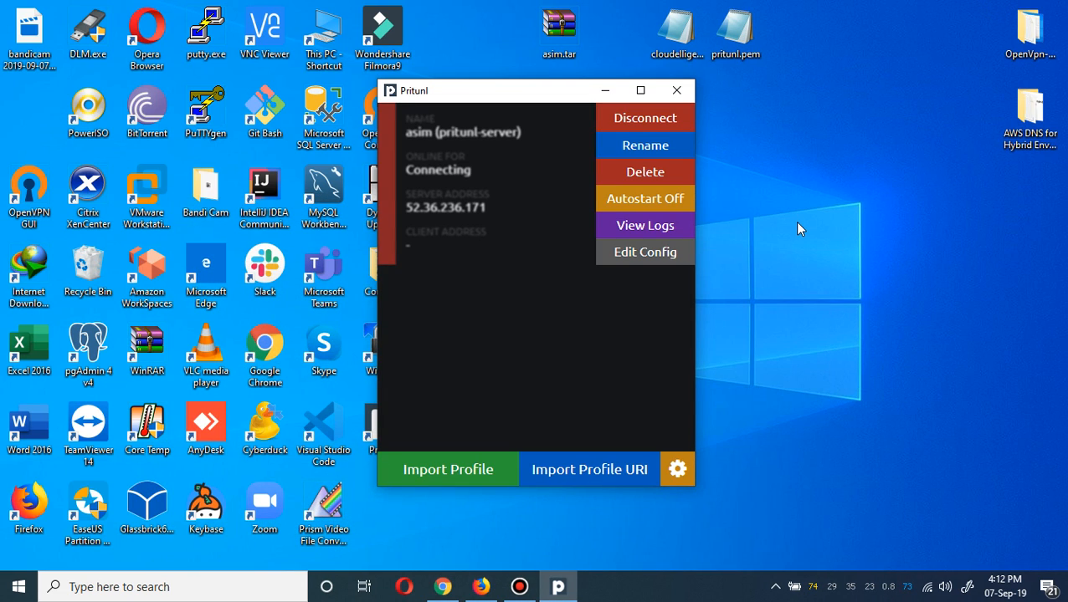
left_click(656, 313)
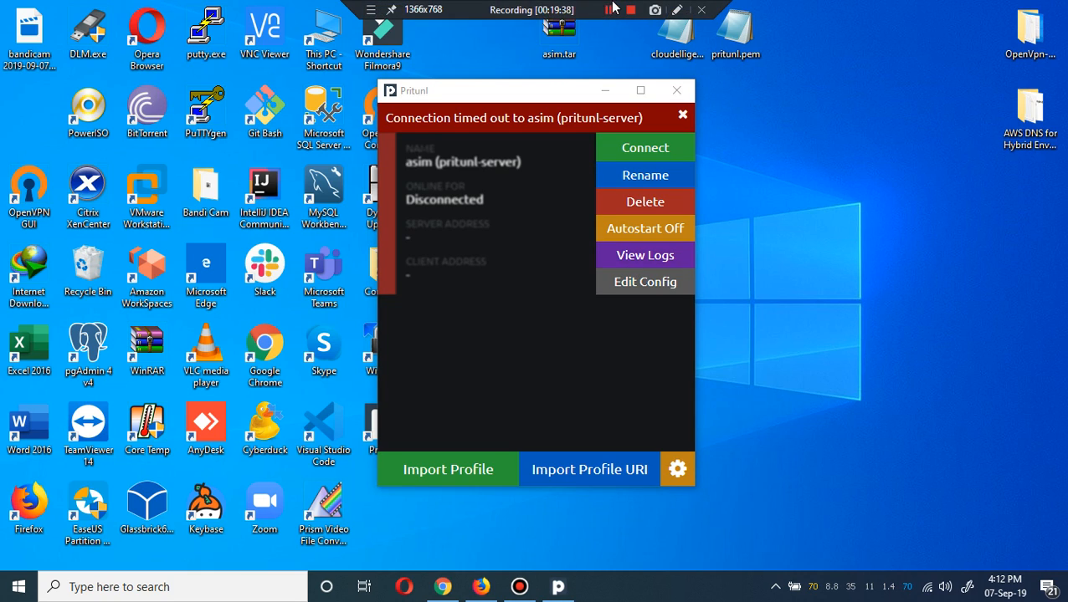
Bring the web console's Servers page forward, showing pritunl-server still Offline
left_click(605, 10)
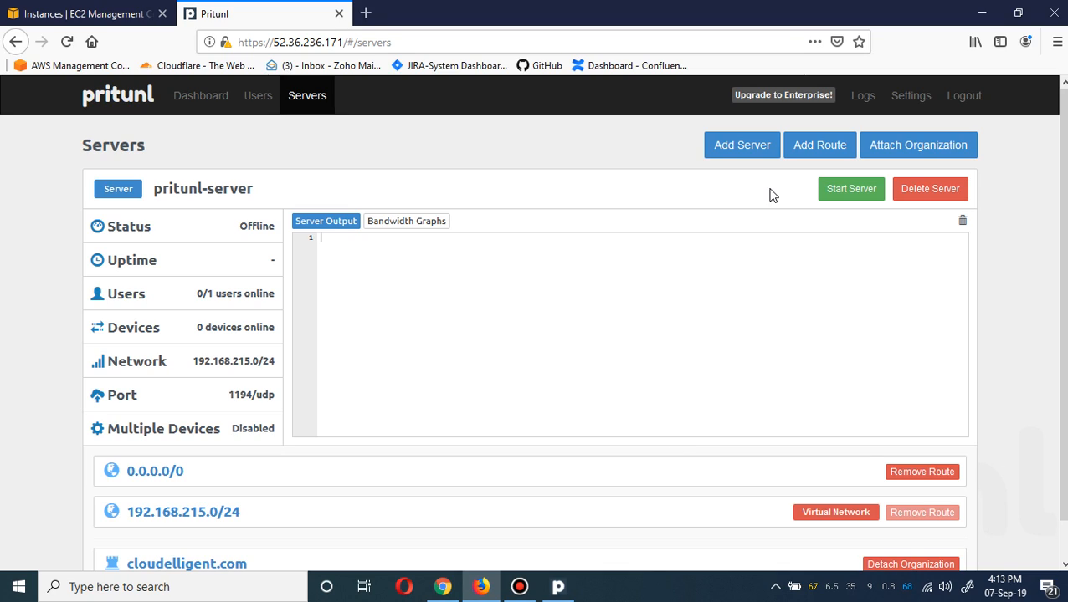
Start pritunl-server and confirm the Dashboard shows Servers 1/1 online
left_click(847, 195)
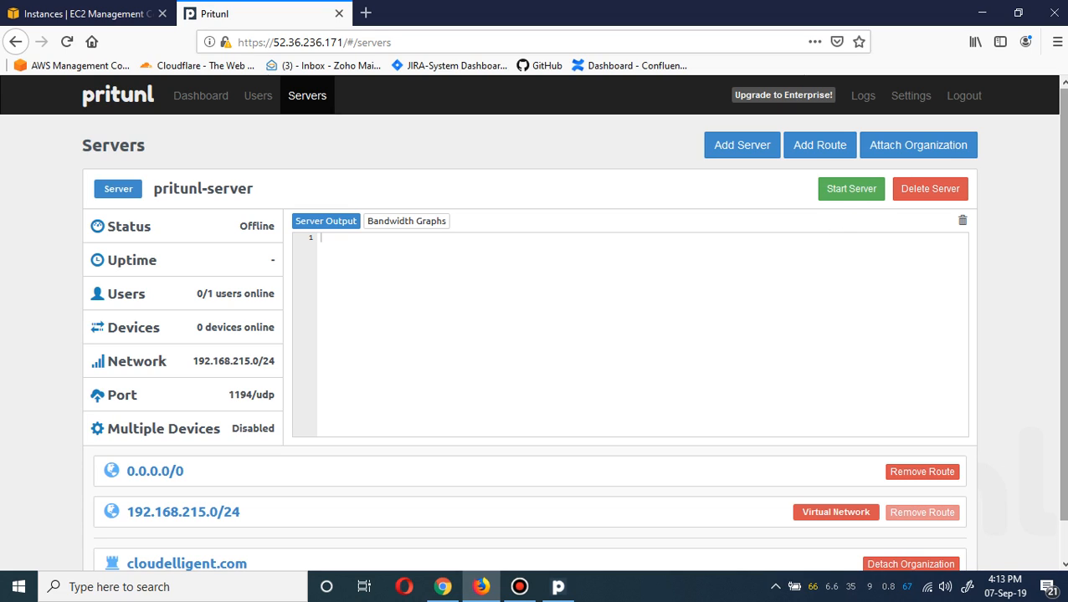
scroll(876, 139, "down", 1)
left_click(846, 167)
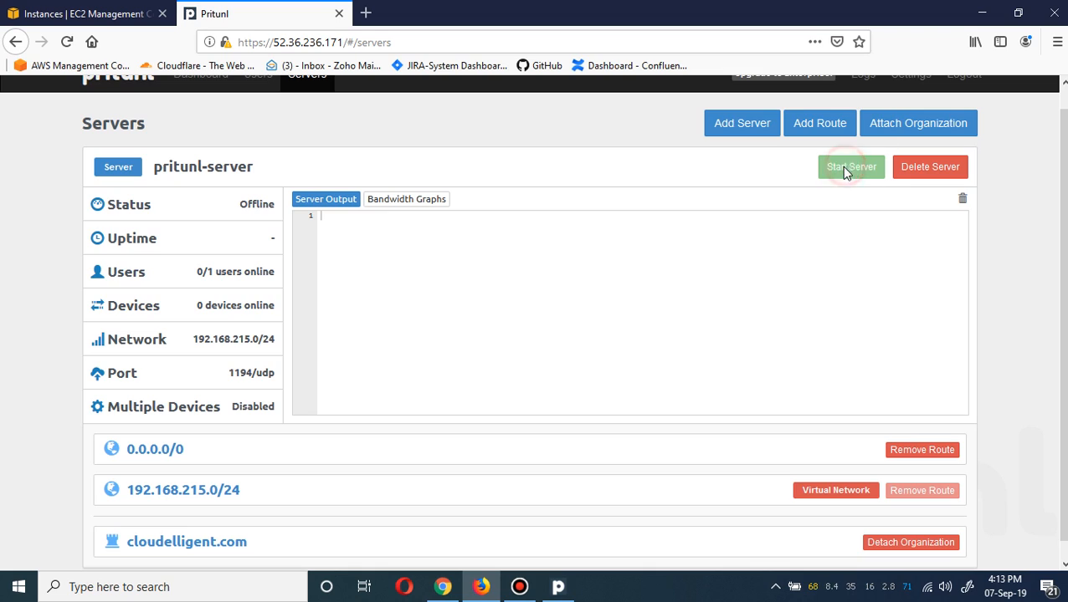
scroll(624, 177, "down", 1)
scroll(624, 176, "up", 2)
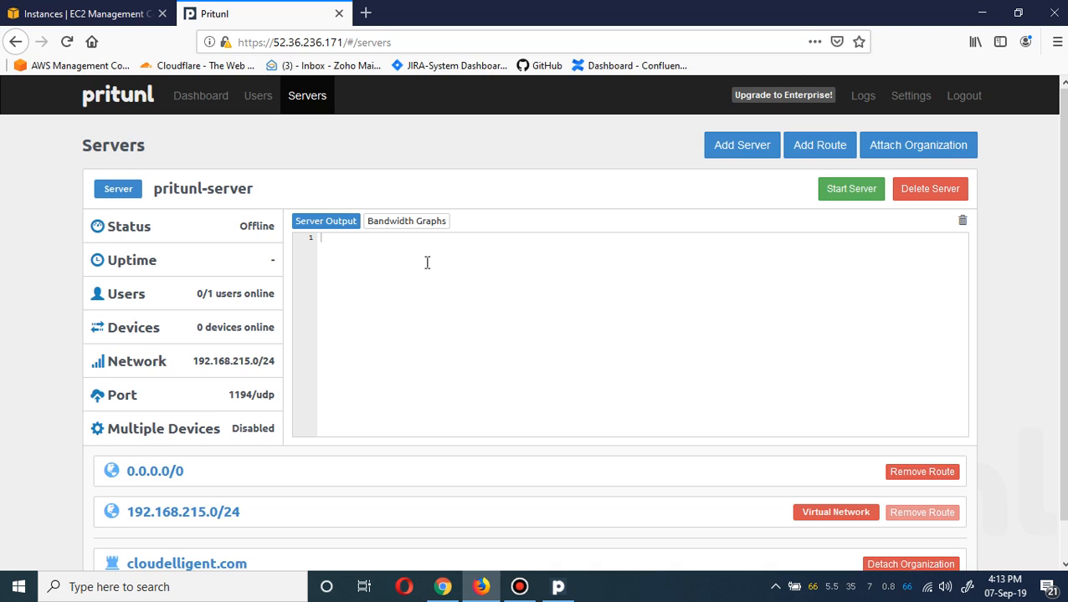
left_click(186, 93)
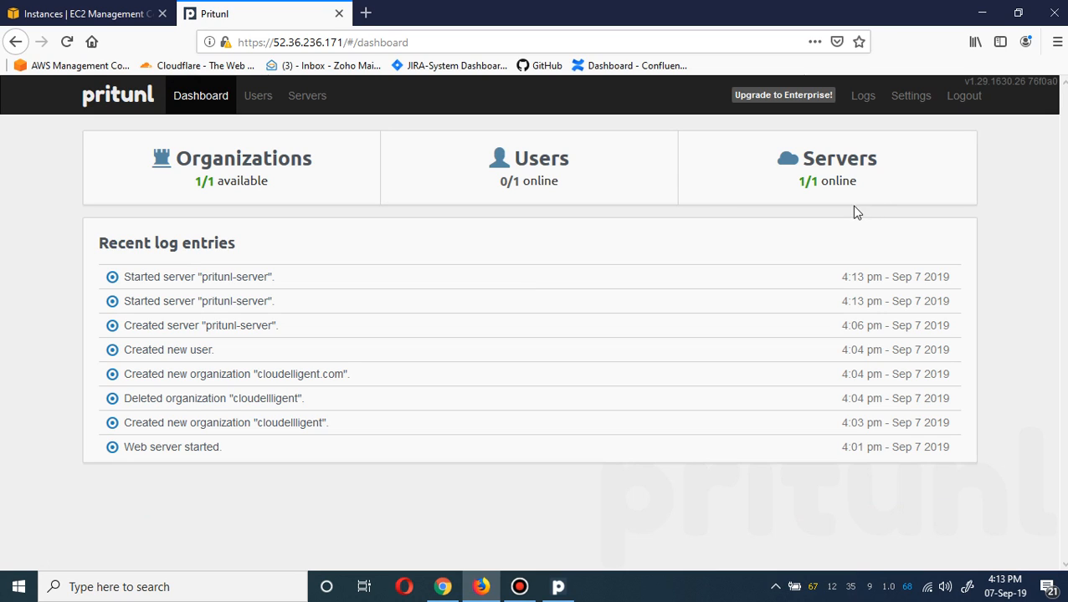
Connect the asim (pritunl-server) profile with the PIN and one-time code, getting client address 192.168.215.2
left_click(972, 10)
left_click(616, 470)
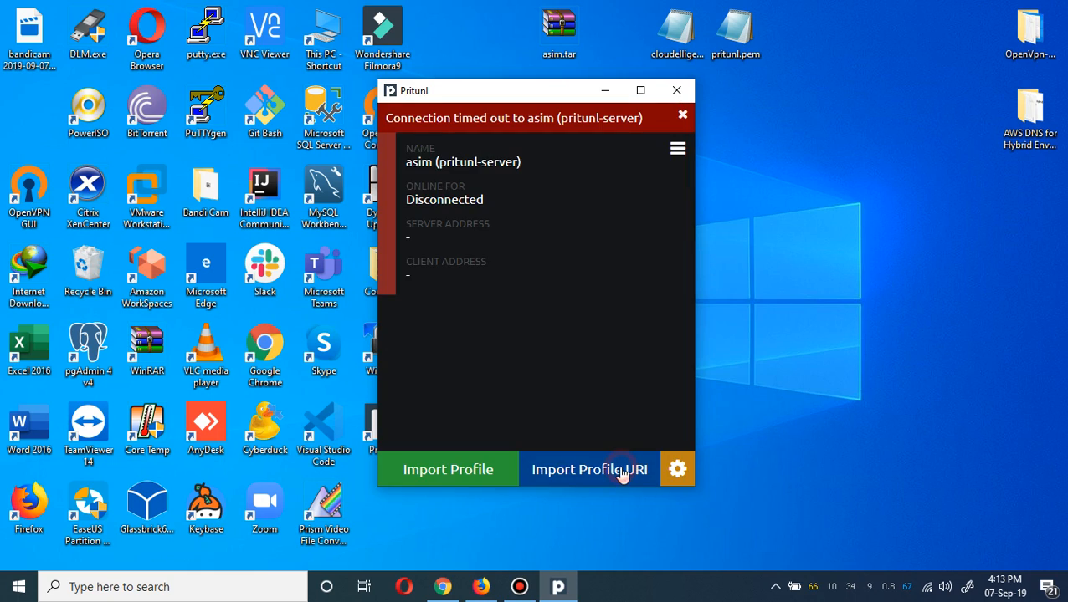
left_click(678, 151)
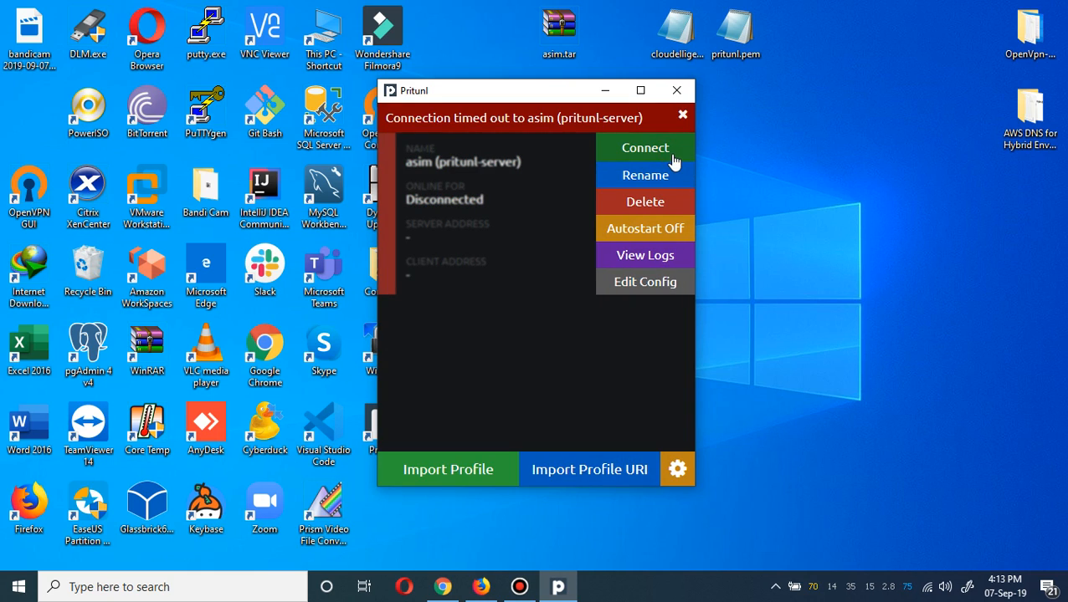
left_click(663, 150)
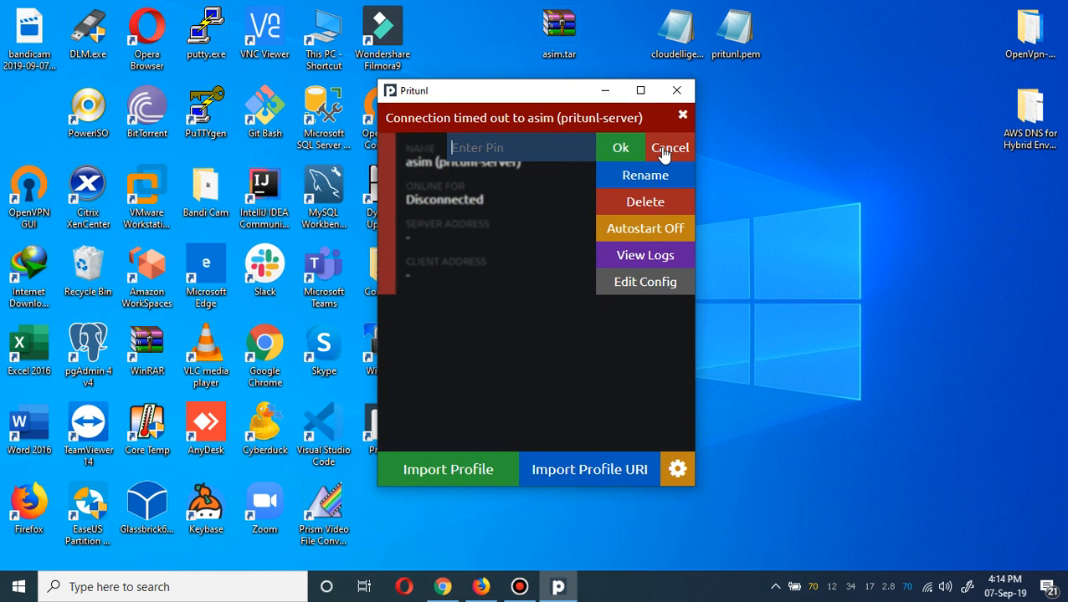
type("******")
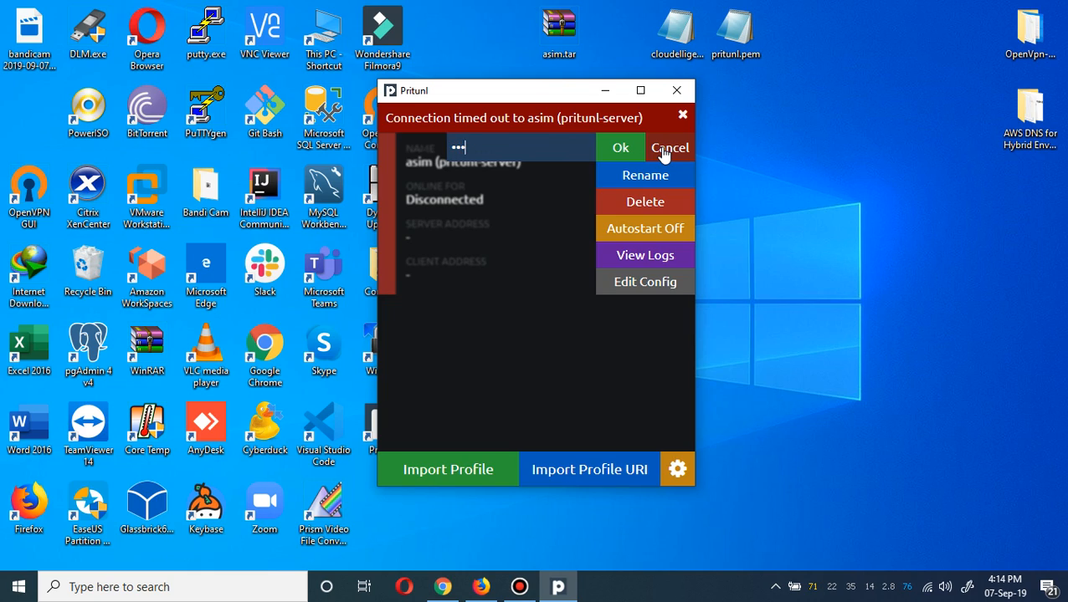
key("Return")
left_click(620, 150)
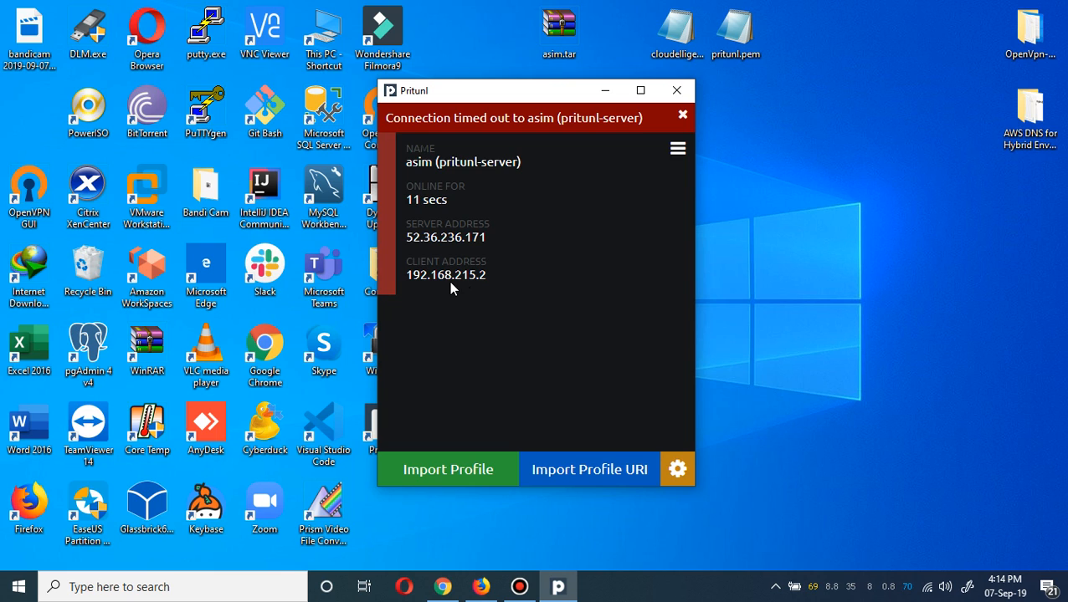
Reload the Google 'ip' search to confirm the public IP is now 52.36.236.171
left_click(443, 587)
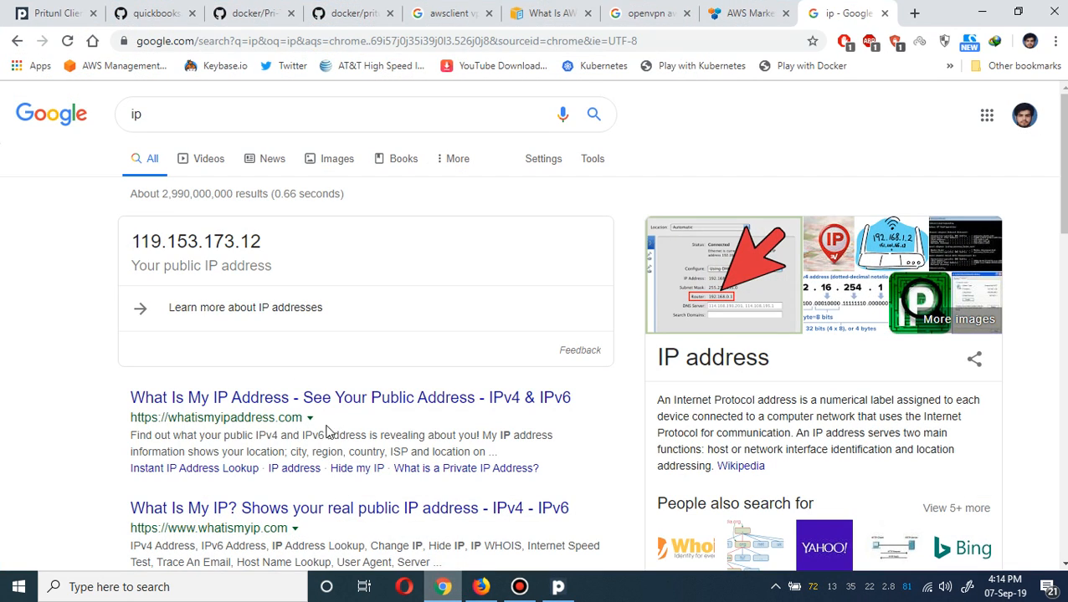
left_click(67, 40)
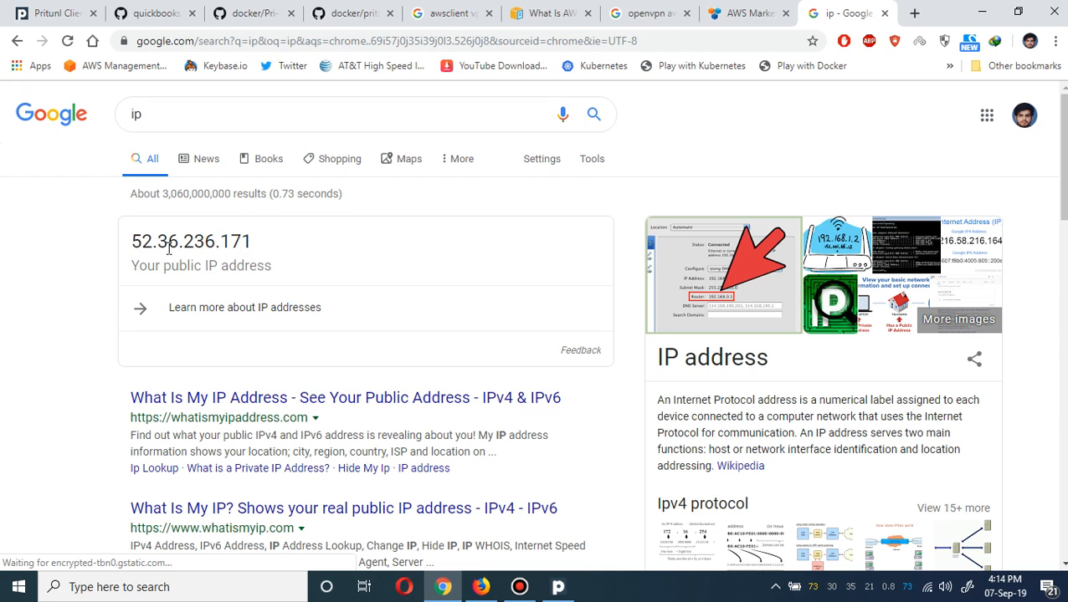
left_click(485, 585)
Show the Pritunl-docker instance details and check that Elastic IP 52.36.236.171 matches the client's public IP
left_click(39, 6)
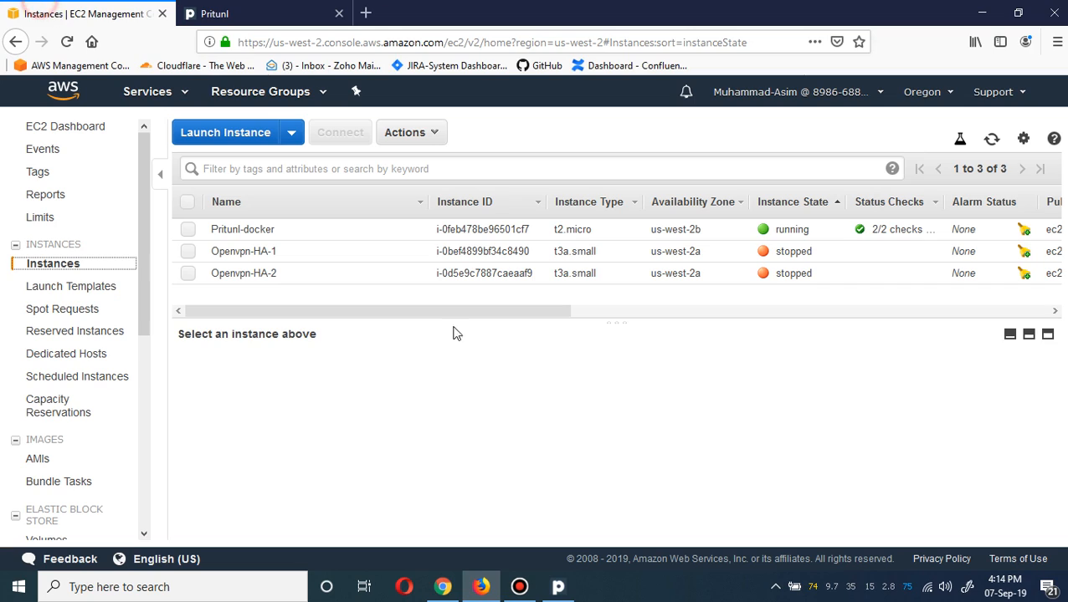
left_click(245, 228)
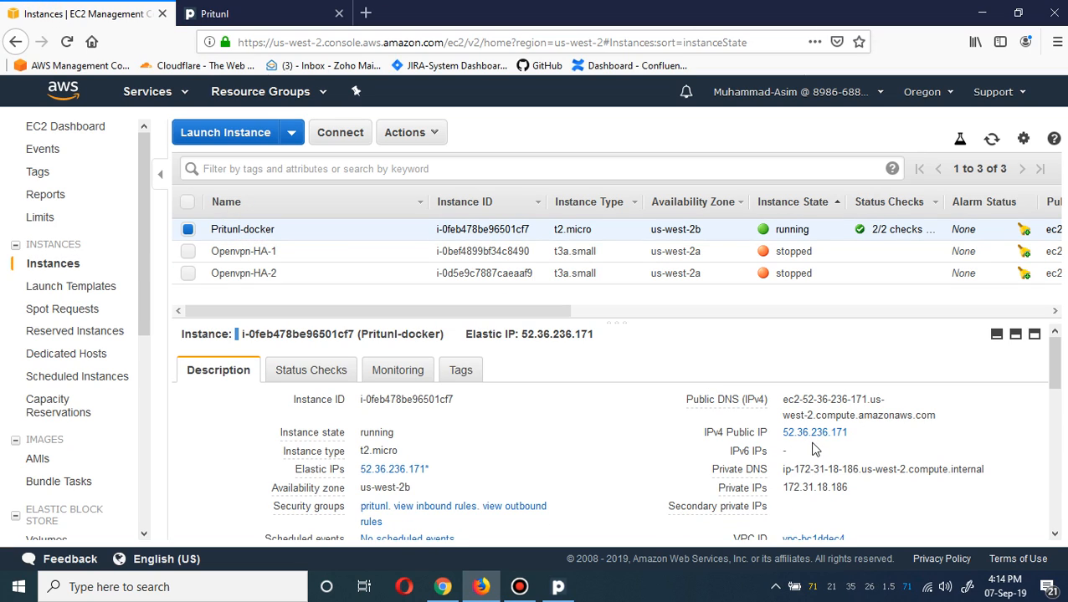
left_click(985, 10)
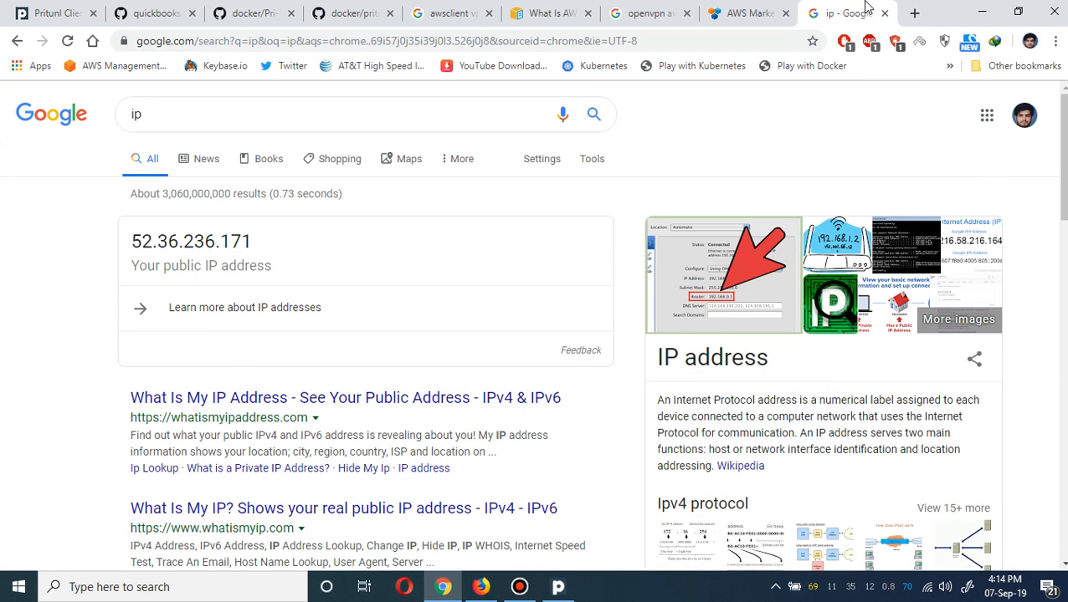
left_click(980, 12)
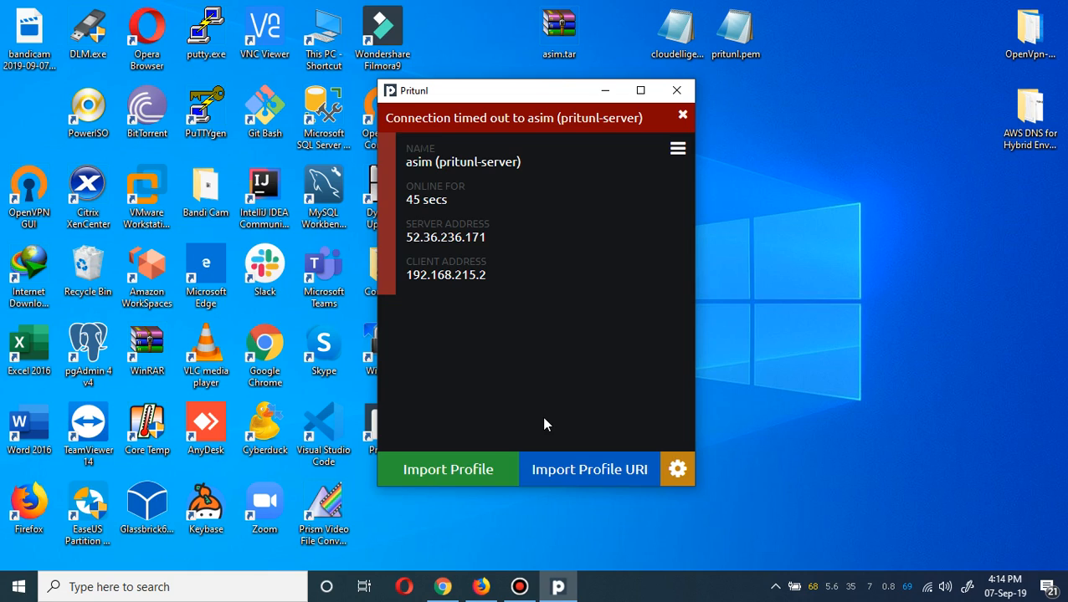
left_click(481, 586)
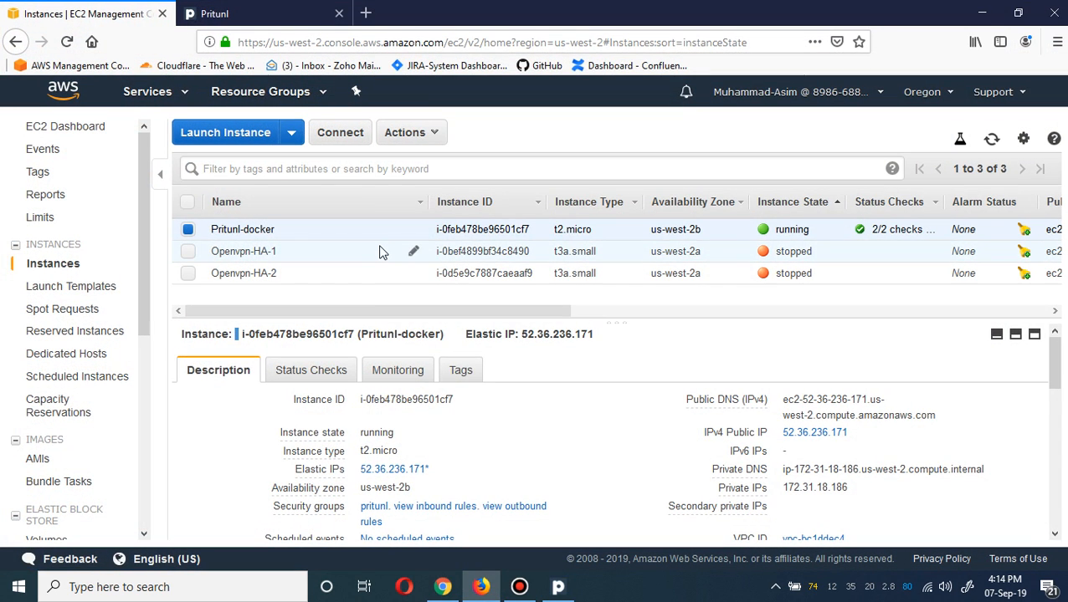
Check the Users list and Settings without changes, then view pritunl-server Online with 1/1 users and 1 device
left_click(284, 12)
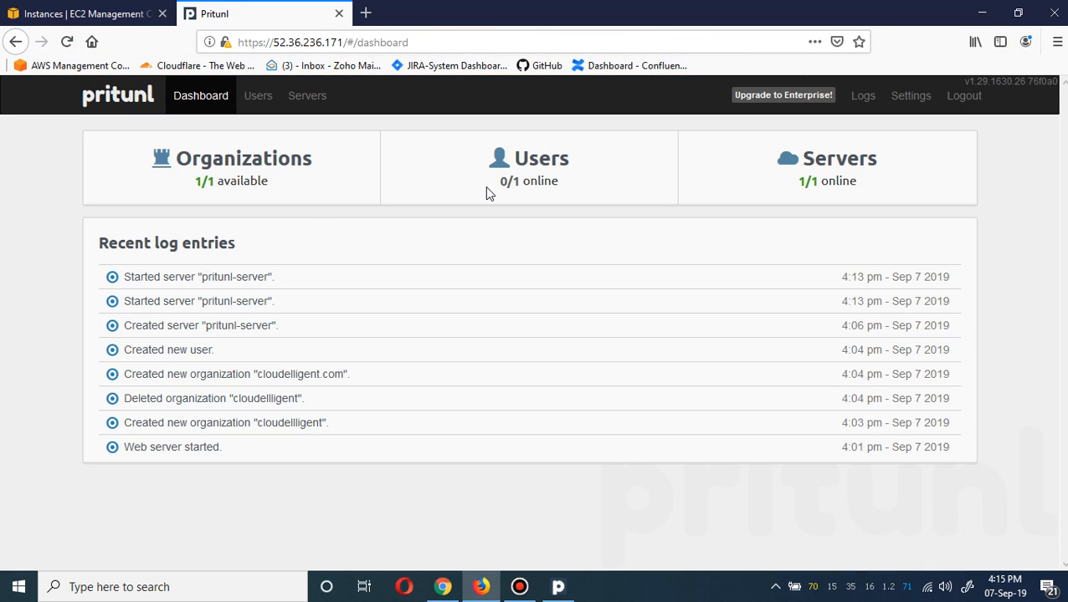
left_click(529, 182)
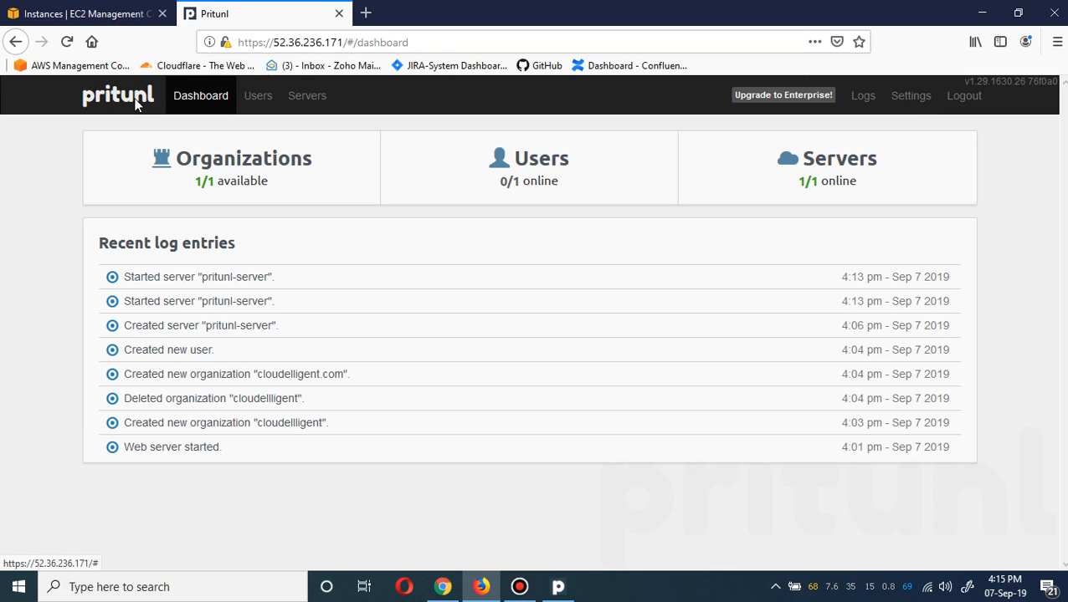
left_click(262, 100)
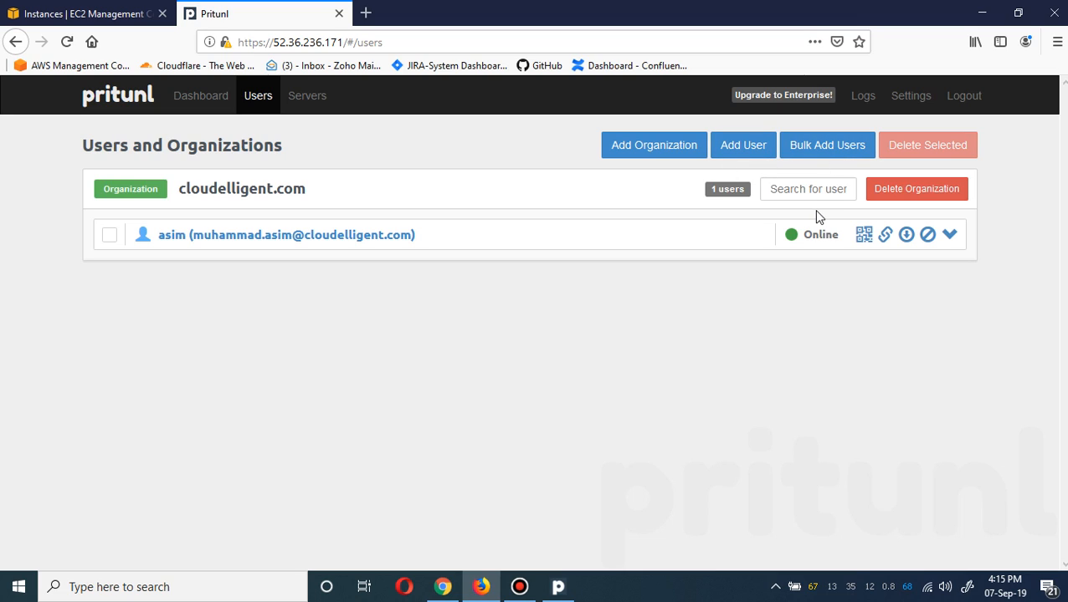
left_click(921, 99)
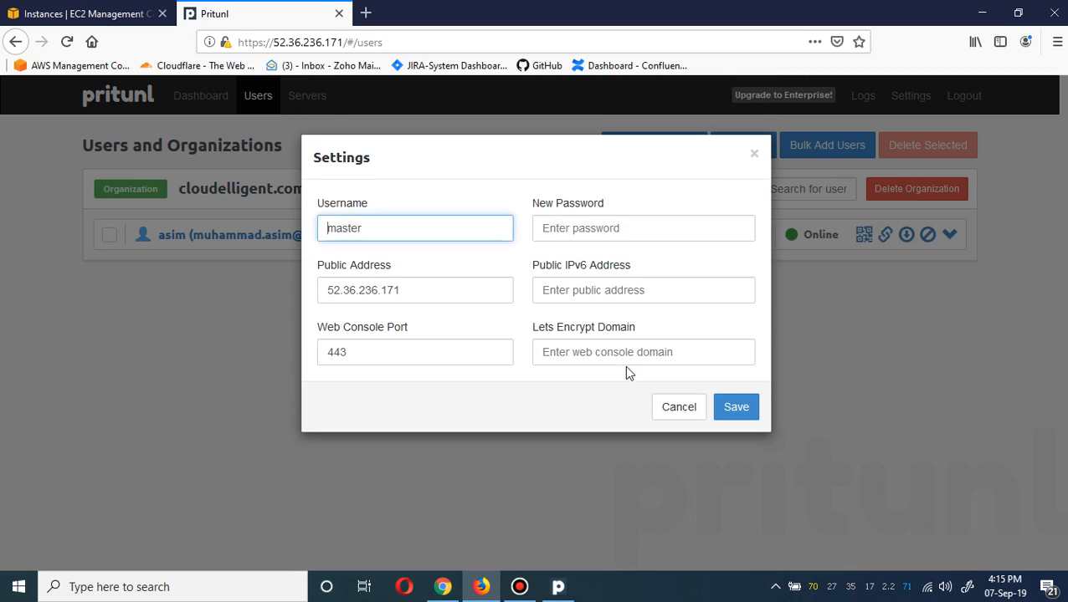
left_click(673, 409)
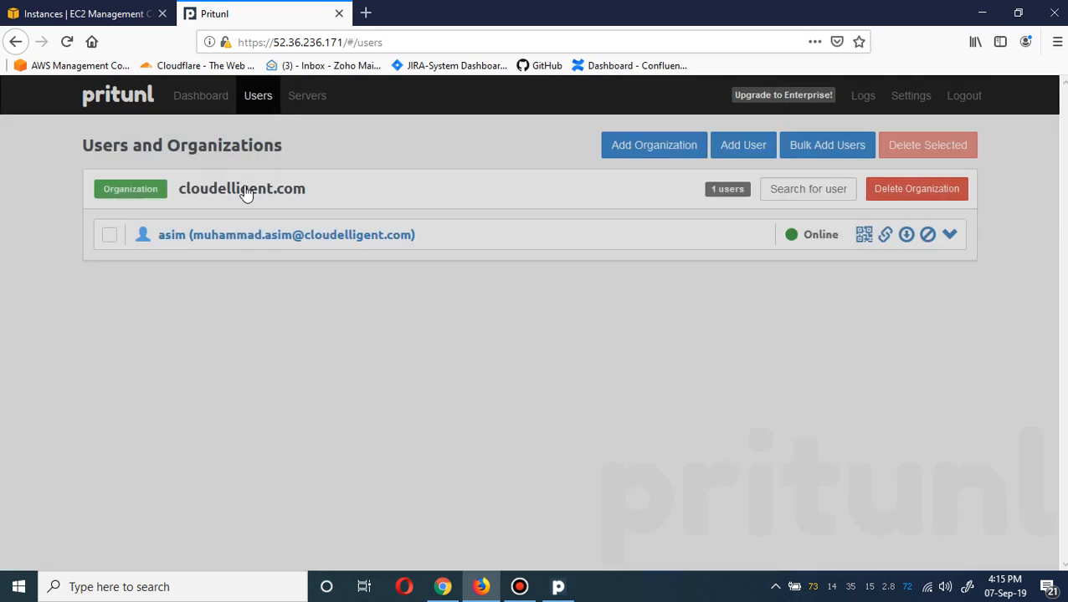
left_click(321, 100)
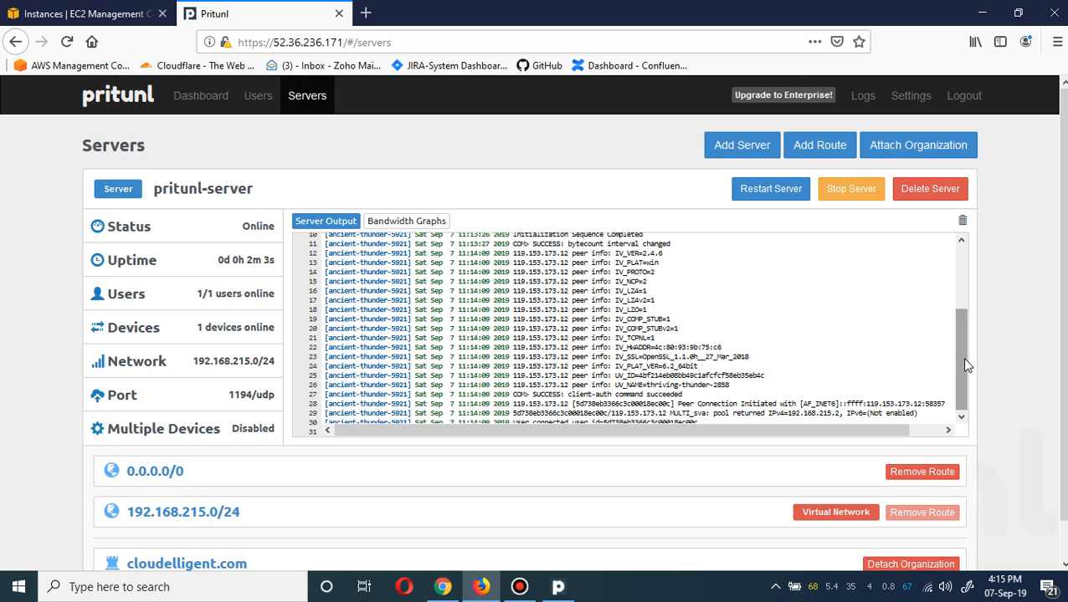
Review the Servers page and Users list, then show the Dashboard with 1/1 users and 1/1 servers online
scroll(1060, 334, "down", 2)
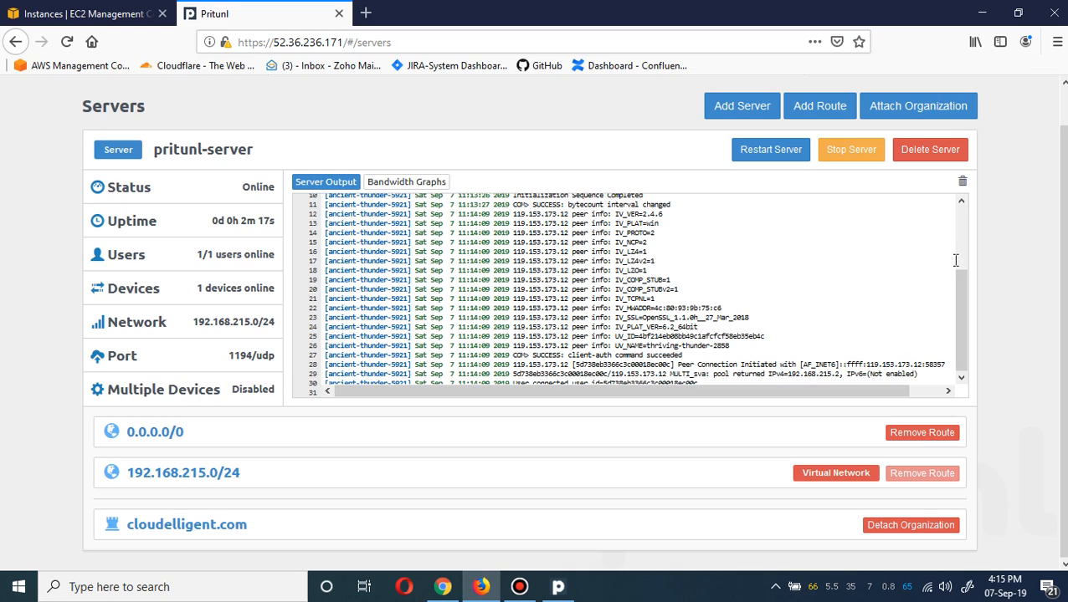
left_click(180, 326)
left_click(117, 308)
scroll(532, 319, "up", 1)
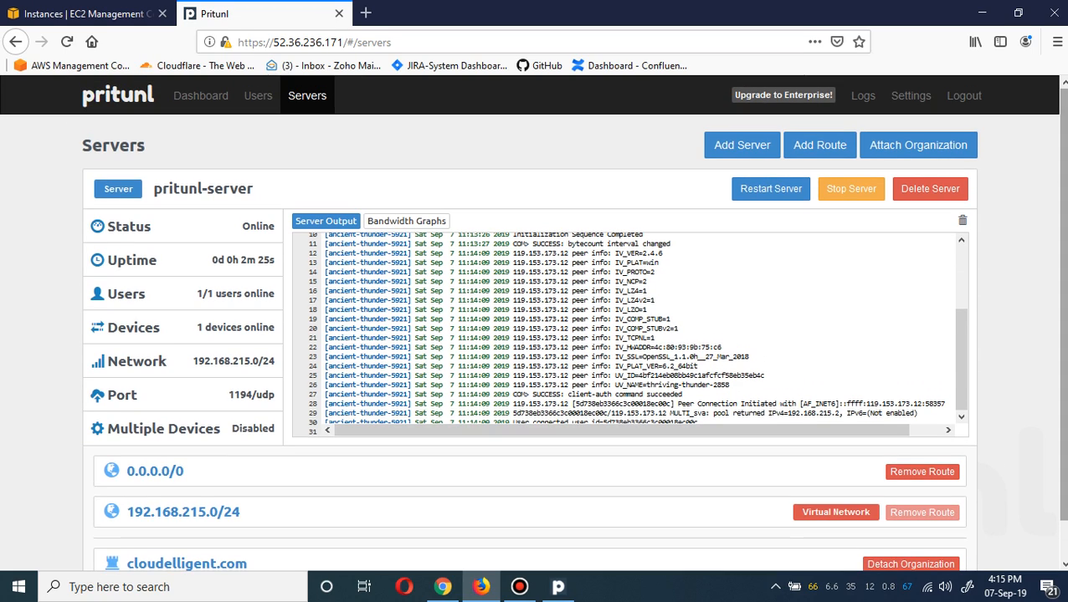
left_click(264, 98)
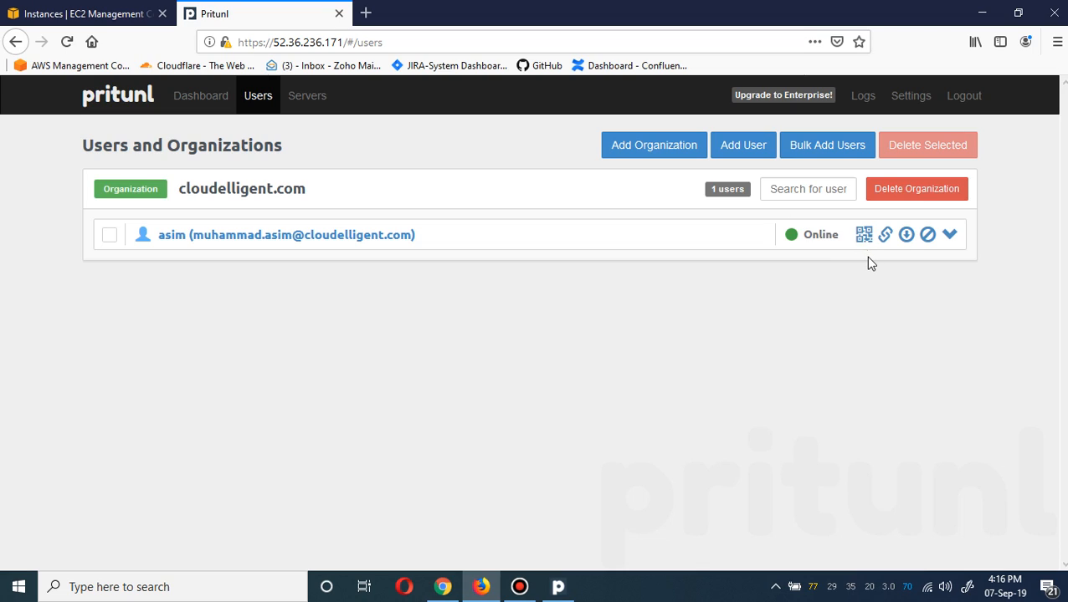
left_click(130, 96)
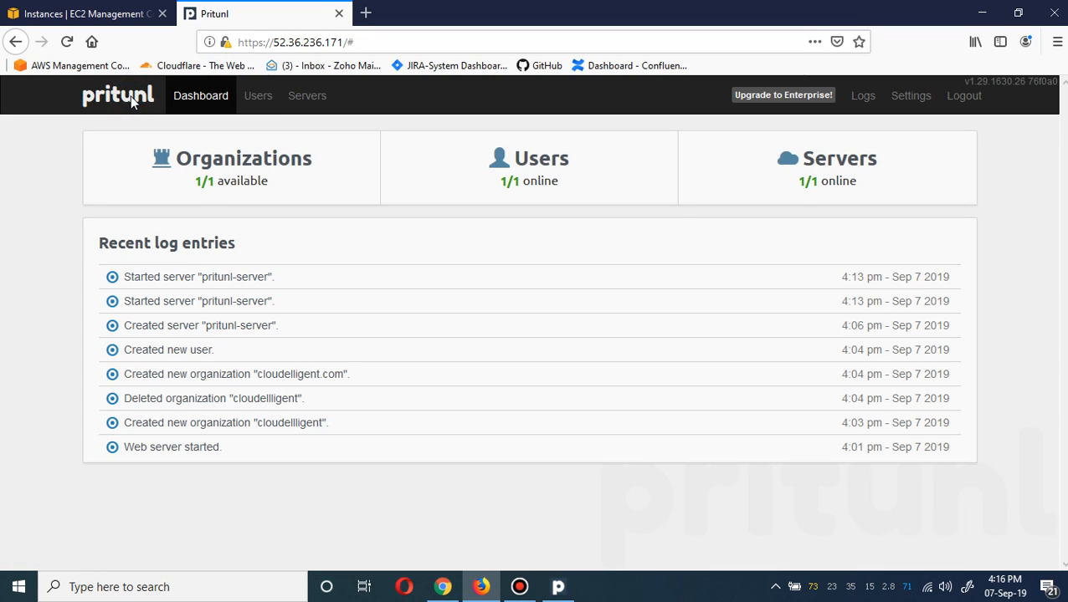
mouse_move(483, 7)
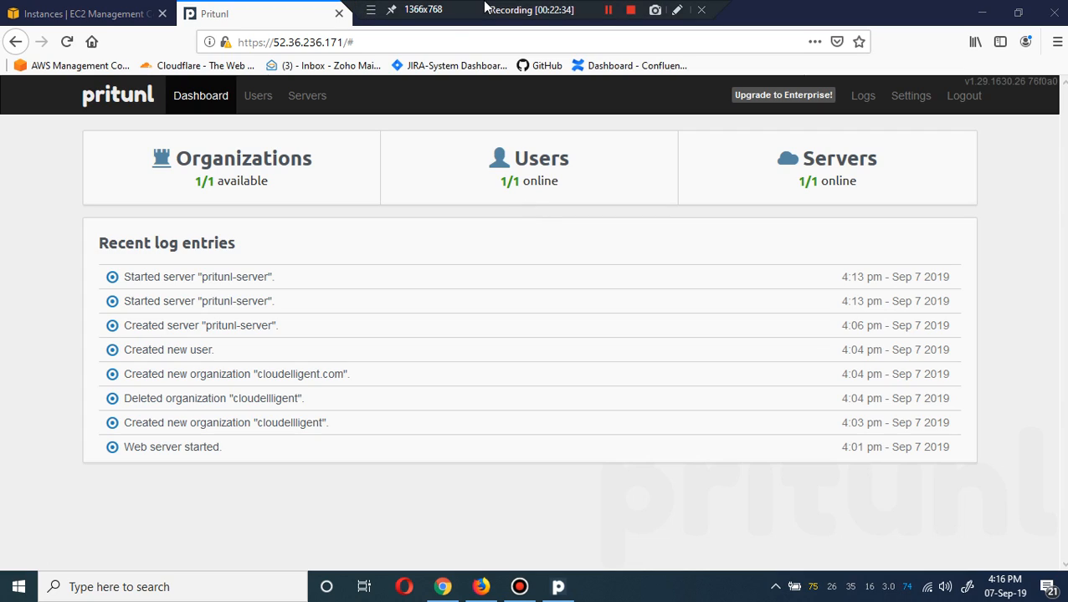